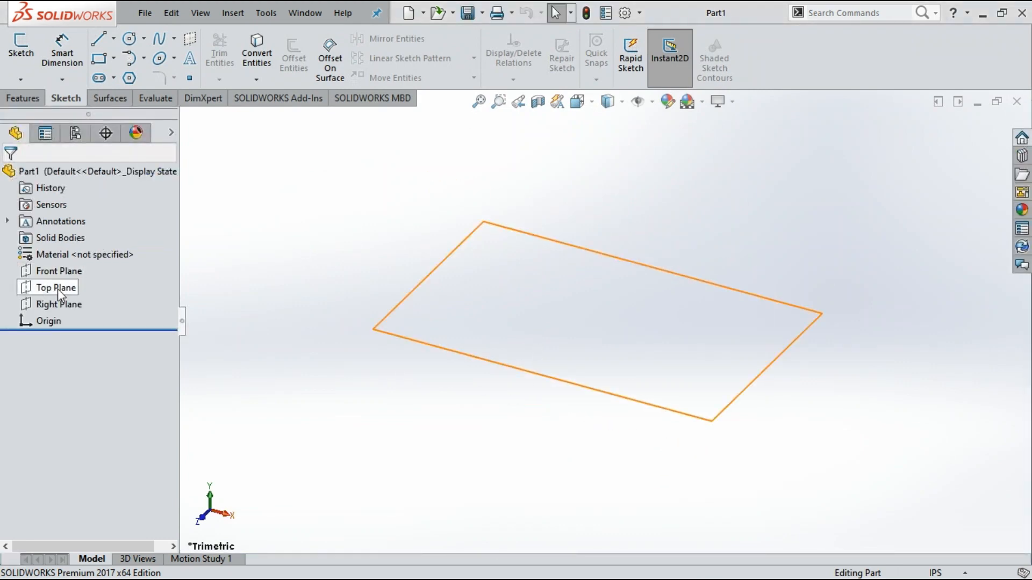
Start a new sketch on the Top Plane and clear the plane selection
{"action": "left_click", "coordinate": [57, 289]}
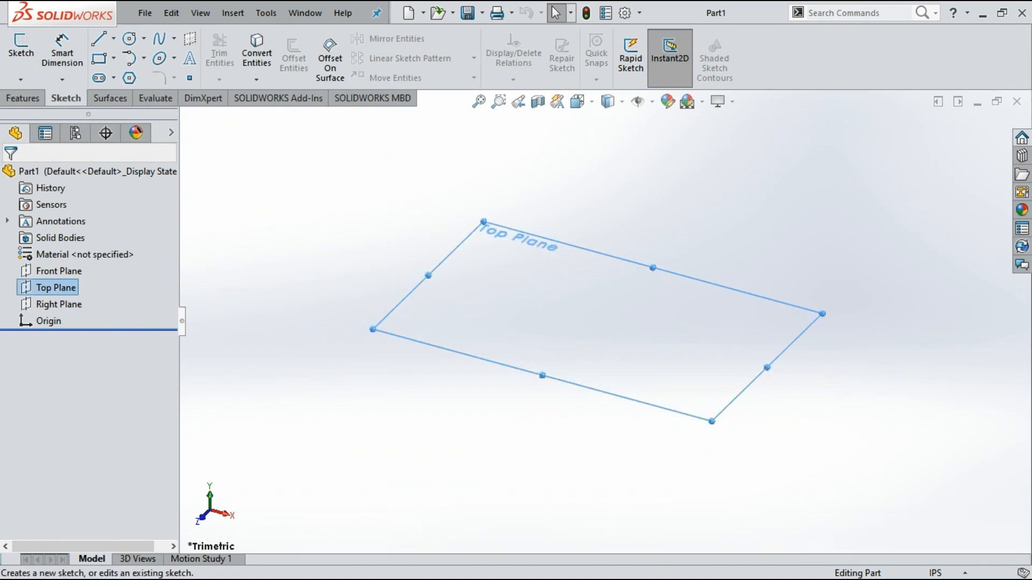
{"action": "left_click", "coordinate": [21, 46]}
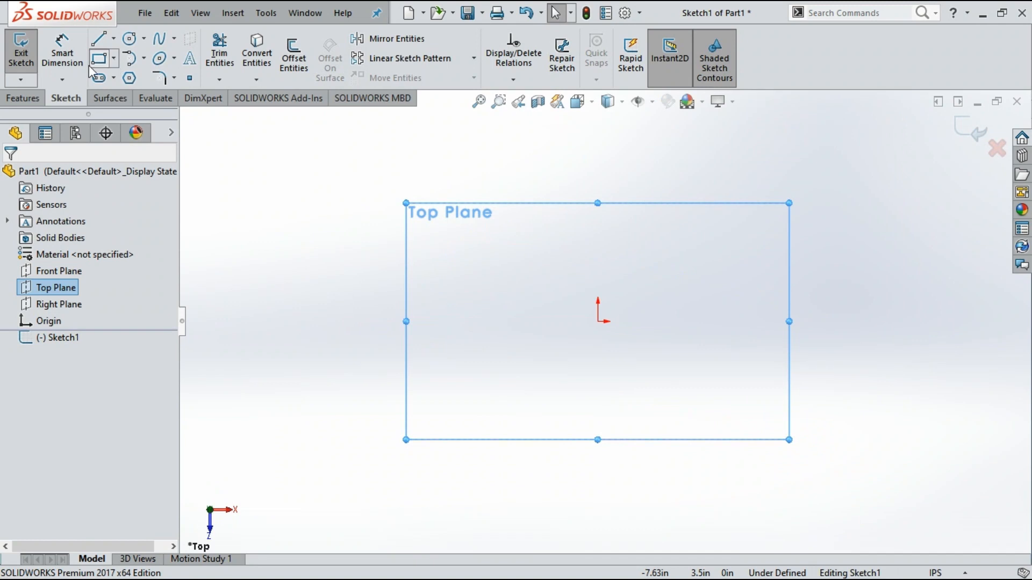
{"action": "left_click", "coordinate": [242, 156]}
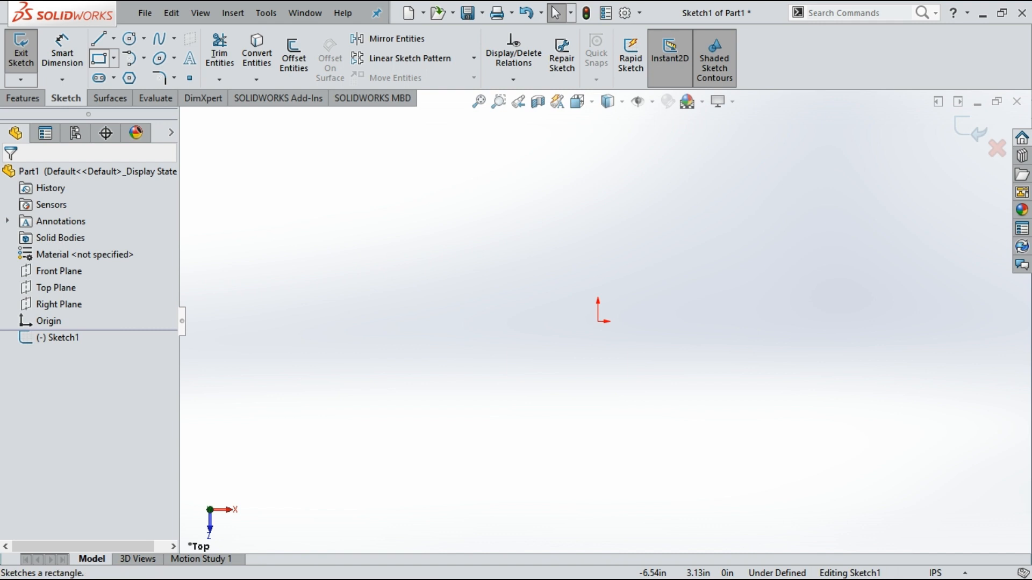
Sketch a corner rectangle about 3.9 by 3 in, lying to the left of the origin
{"action": "left_click", "coordinate": [100, 59]}
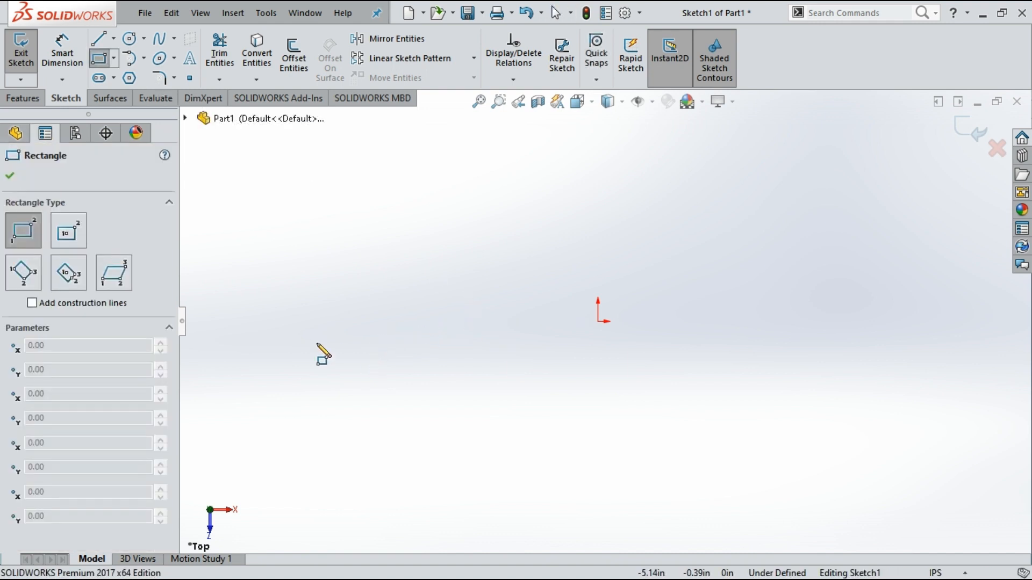
{"action": "left_click", "coordinate": [317, 343]}
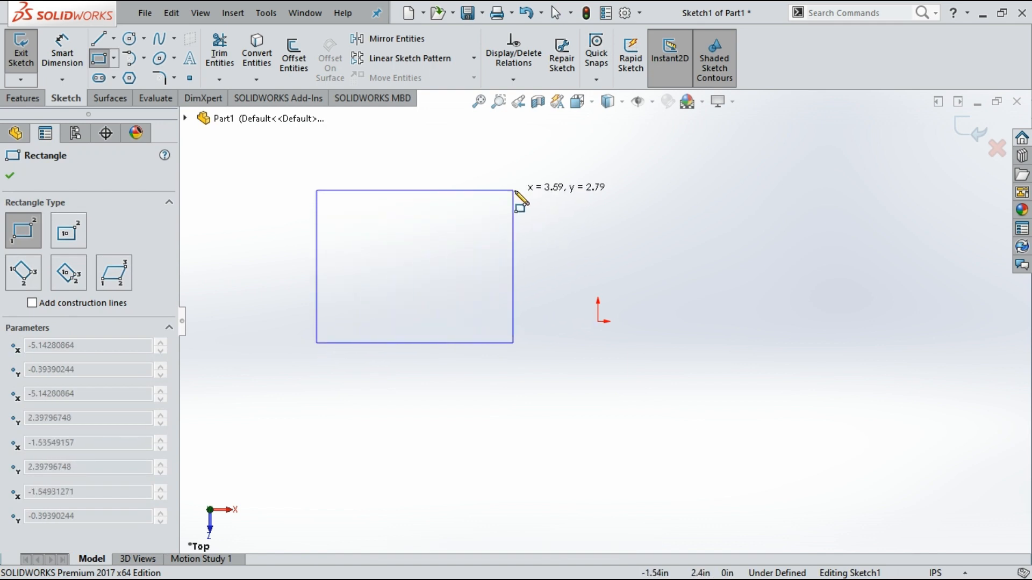
{"action": "left_click", "coordinate": [529, 183]}
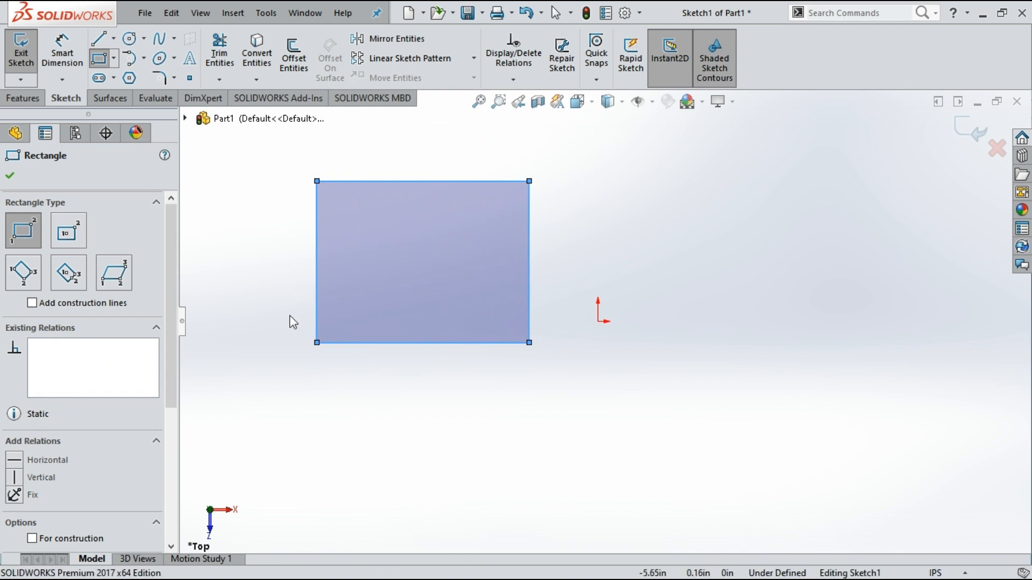
{"action": "key", "text": "Escape"}
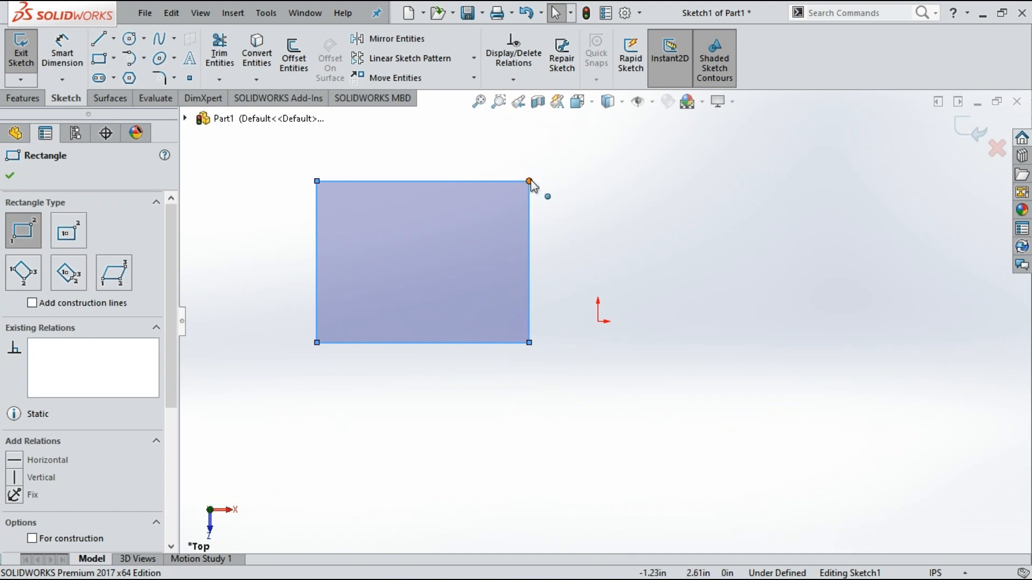
Sketch a second corner rectangle about 4.1 by 3.4 in to the right of the origin
{"action": "left_click", "coordinate": [99, 38]}
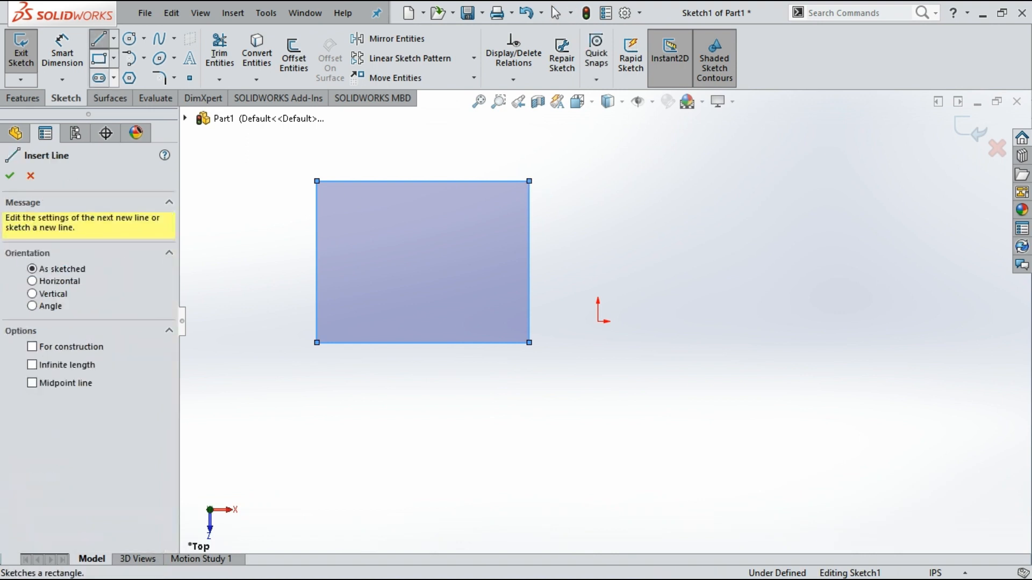
{"action": "key", "text": "Escape"}
{"action": "key", "text": "Return"}
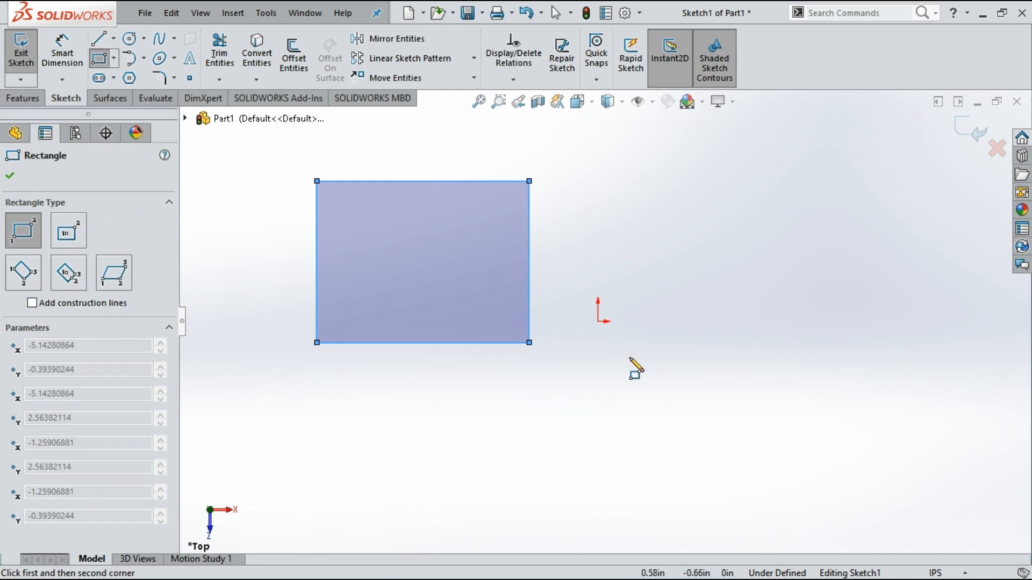
{"action": "left_click", "coordinate": [628, 357]}
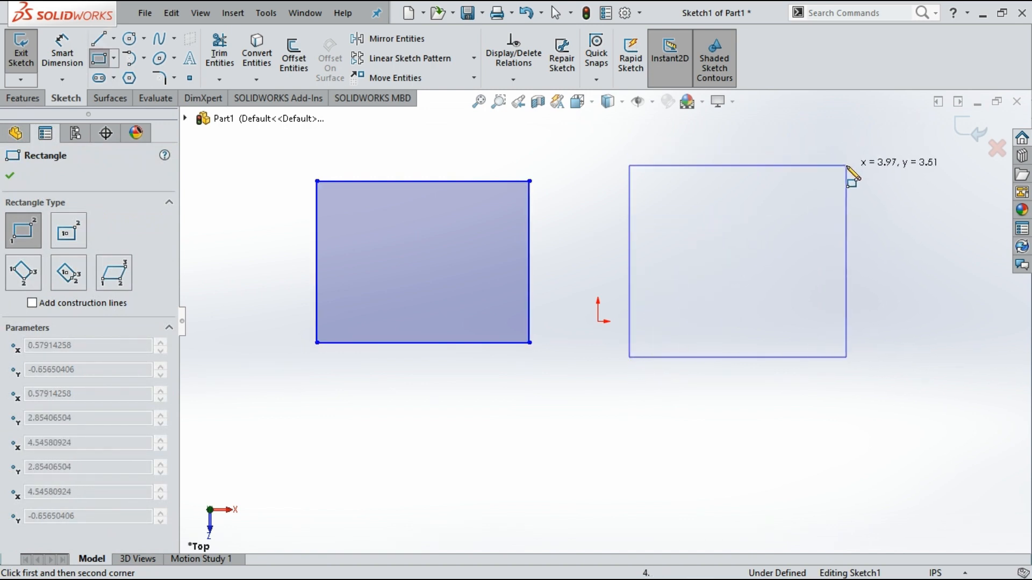
{"action": "left_click", "coordinate": [852, 170]}
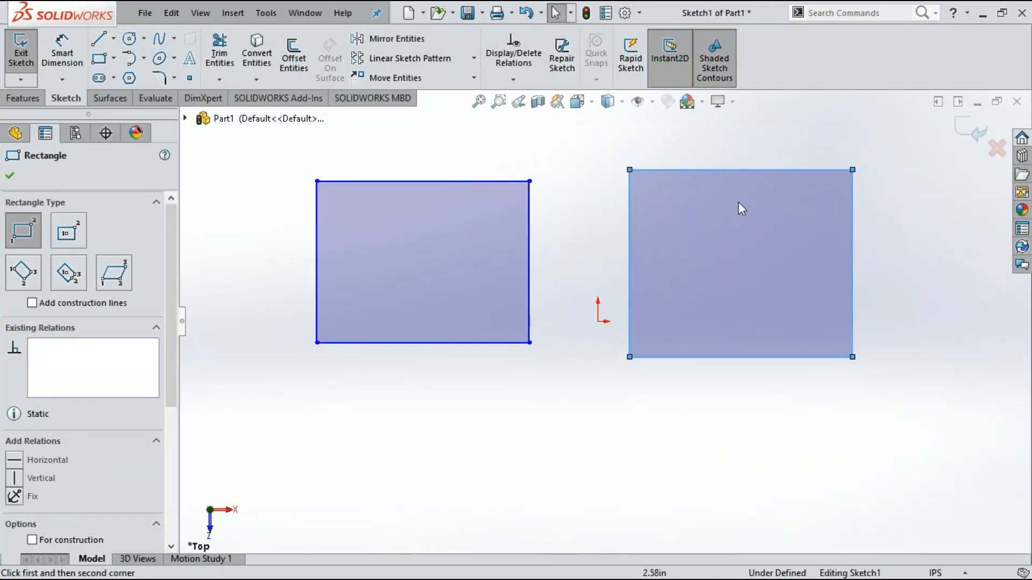
{"action": "left_click", "coordinate": [10, 176]}
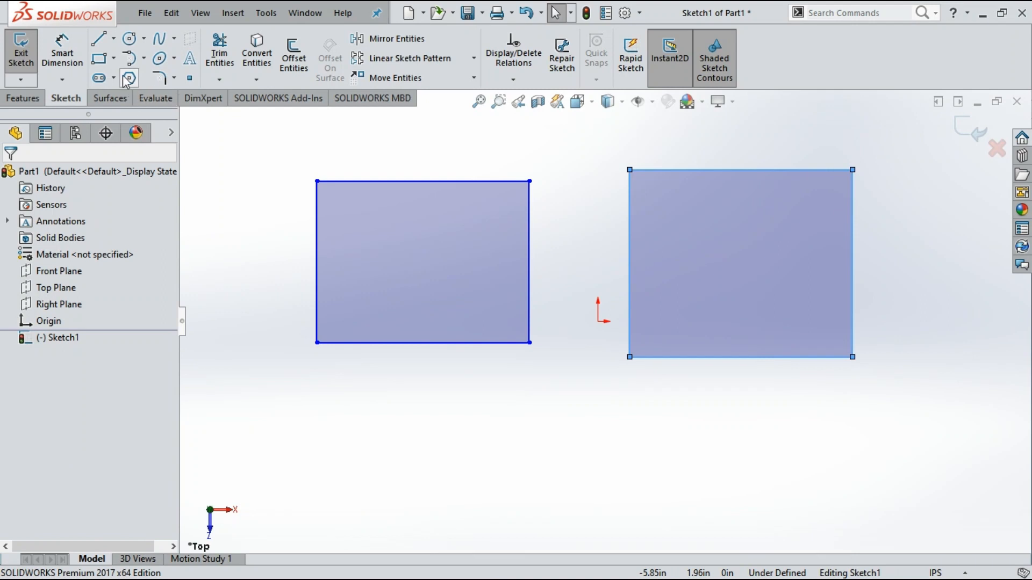
Remove all four sides of the rectangle right of the origin with Power trim
{"action": "left_click", "coordinate": [228, 67]}
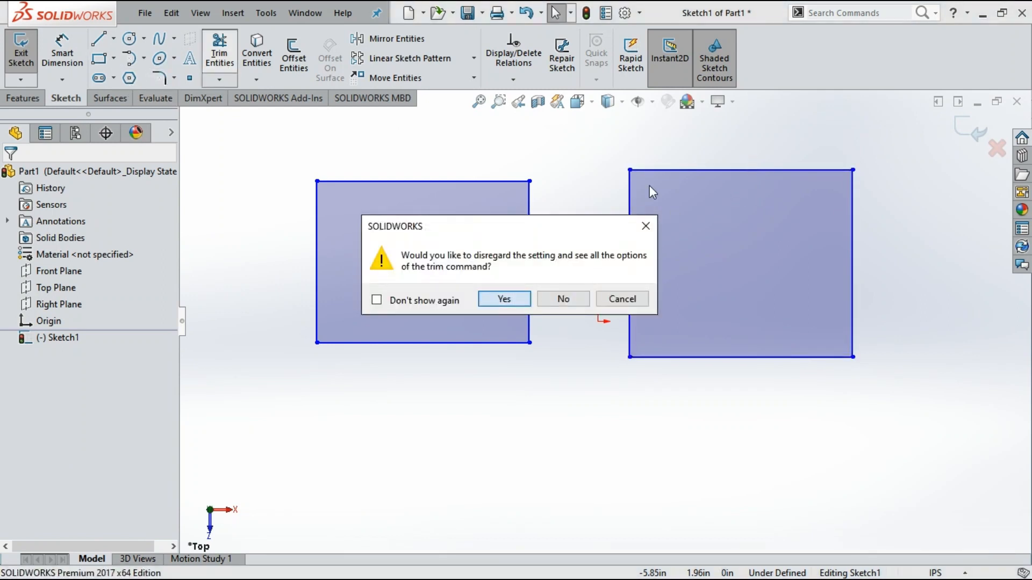
{"action": "left_click", "coordinate": [490, 299]}
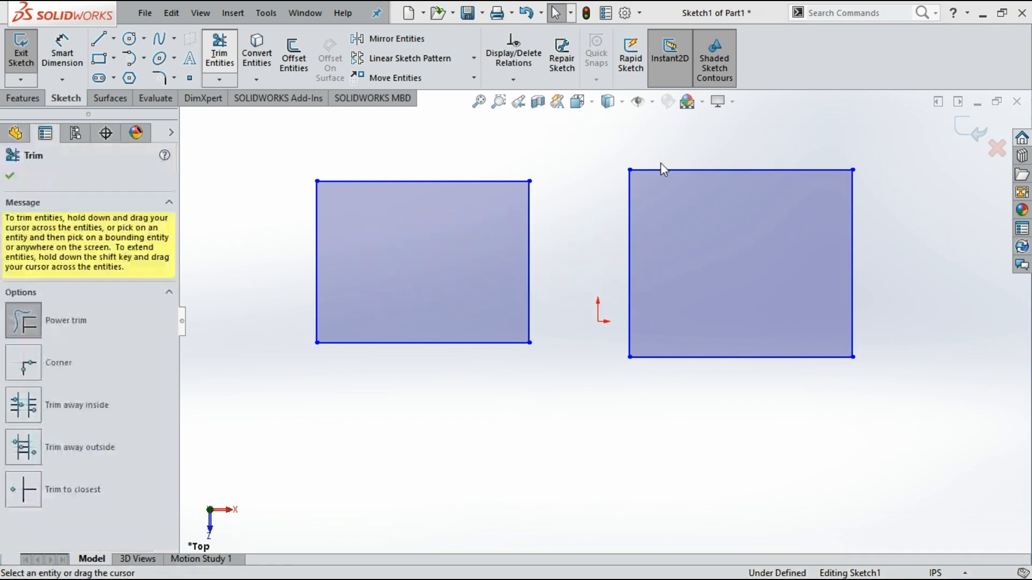
{"action": "mouse_move", "coordinate": [691, 153]}
{"action": "left_mouse_down"}
{"action": "mouse_move", "coordinate": [713, 356]}
{"action": "mouse_move", "coordinate": [705, 329]}
{"action": "left_mouse_up"}
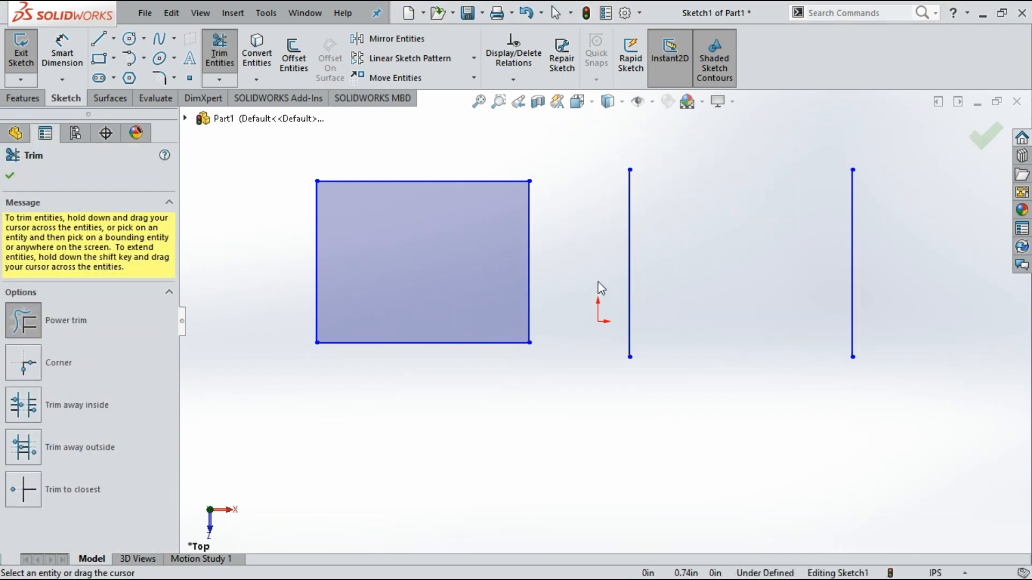
{"action": "left_click_drag", "start_coordinate": [598, 282], "coordinate": [873, 282]}
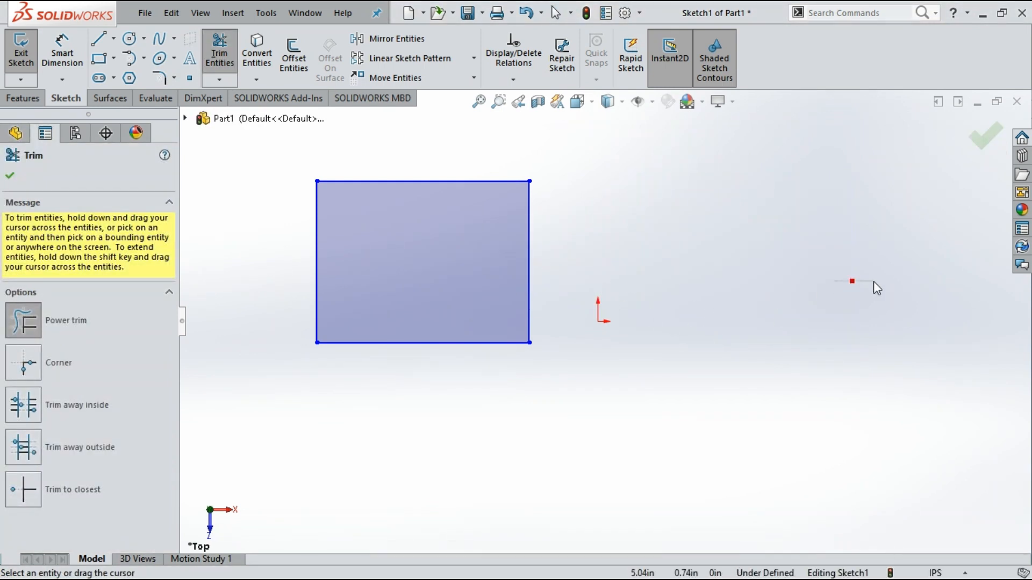
{"action": "left_click", "coordinate": [11, 176]}
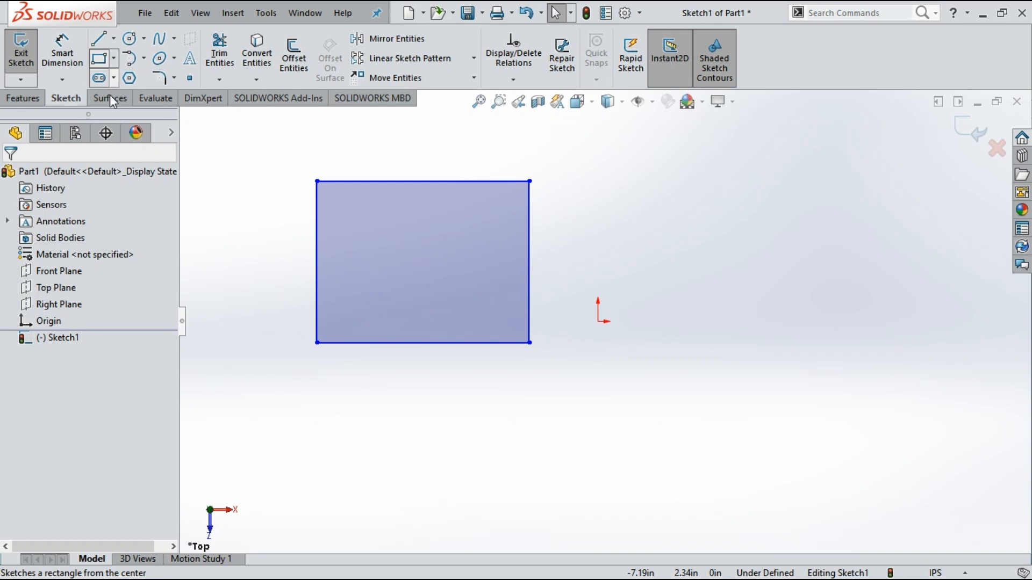
Sketch a center rectangle about 4.9 by 3.2 in to the right of the origin, with construction lines from corners
{"action": "left_click", "coordinate": [99, 58]}
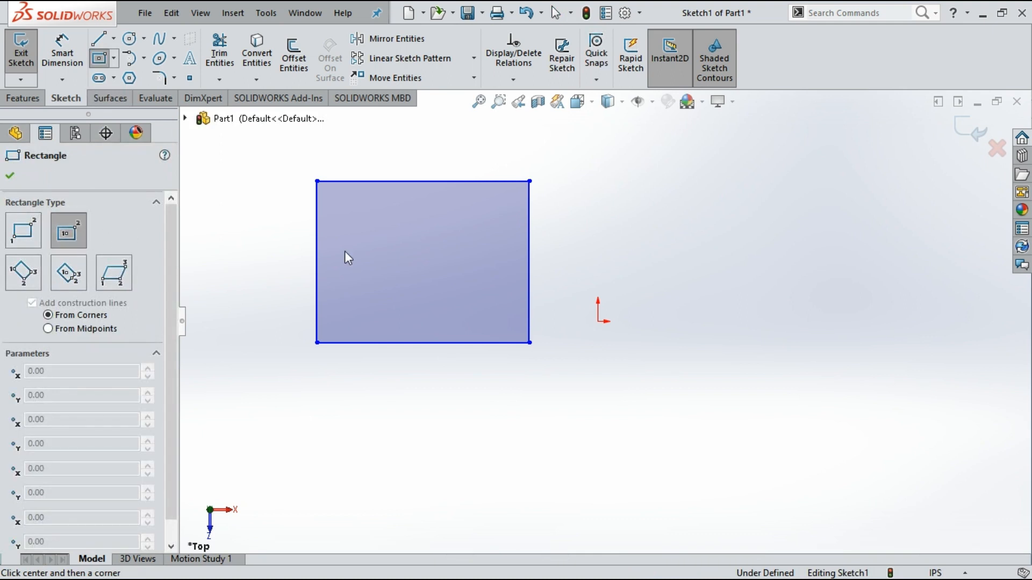
{"action": "scroll", "coordinate": [774, 309], "scroll_direction": "down", "scroll_amount": 2}
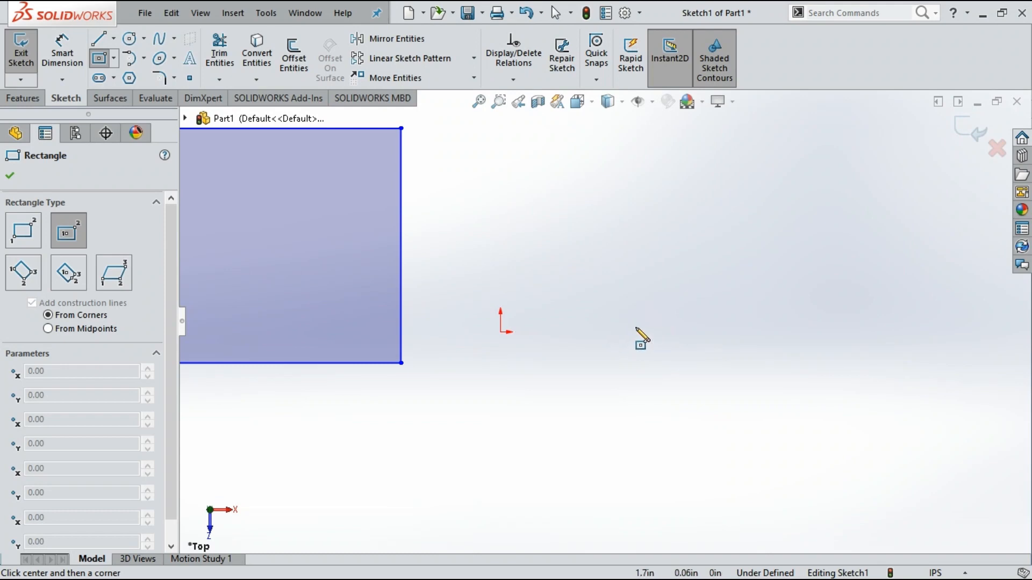
{"action": "scroll", "coordinate": [622, 294], "scroll_direction": "up", "scroll_amount": 2}
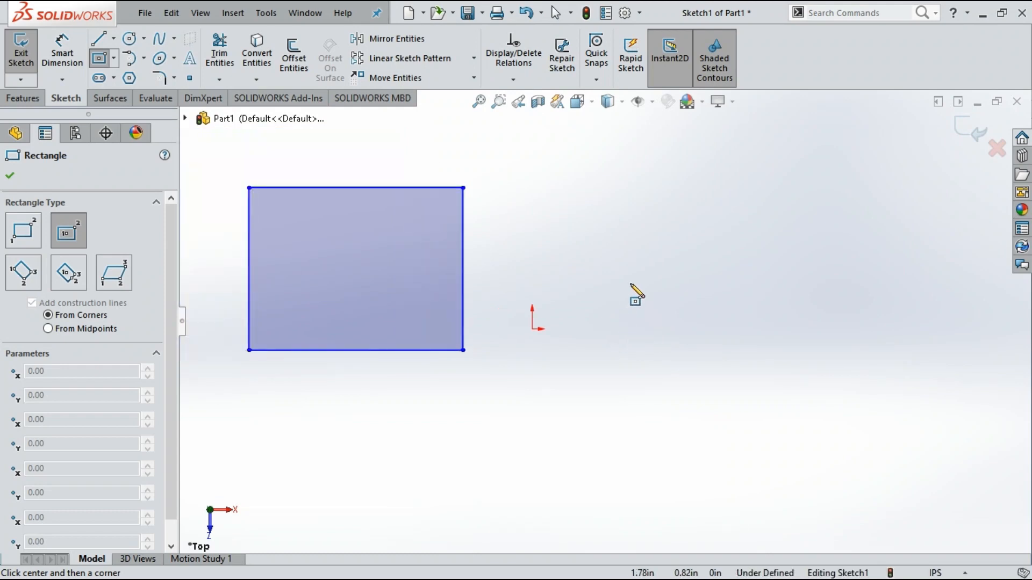
{"action": "left_click", "coordinate": [720, 275]}
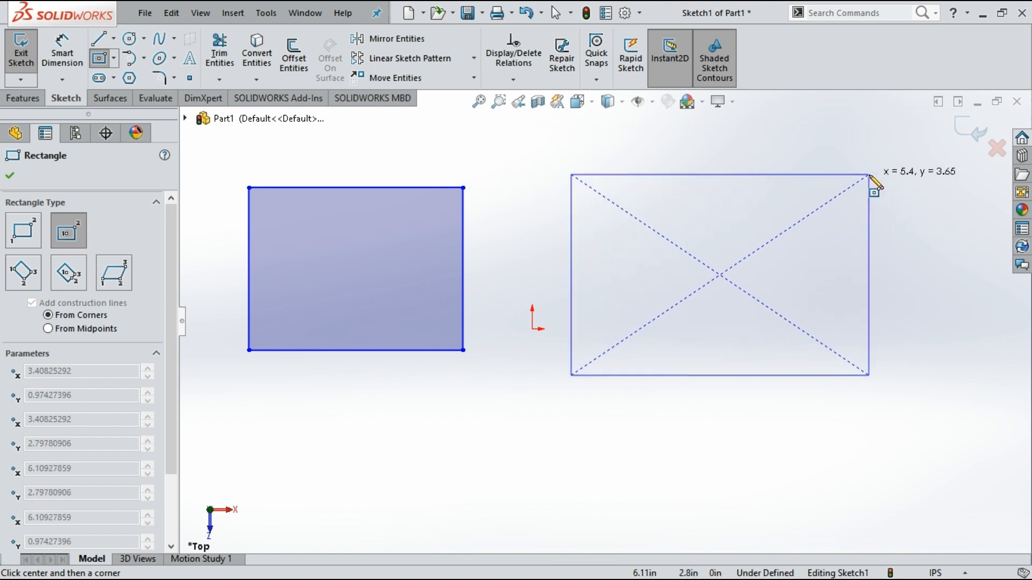
{"action": "left_click", "coordinate": [856, 188]}
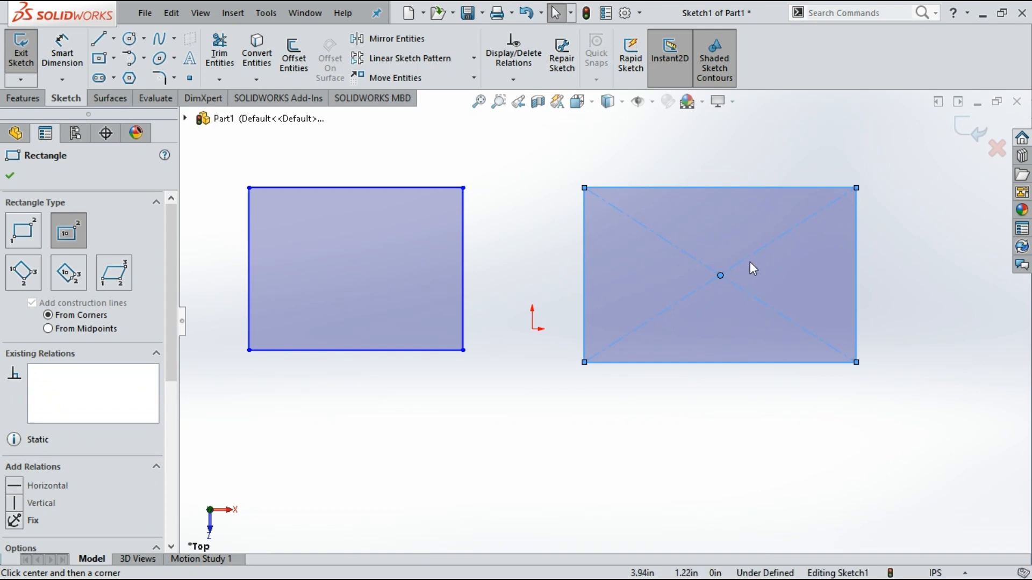
Dimension the center rectangle's top edge, accepting the length as drawn
{"action": "left_click", "coordinate": [62, 54]}
{"action": "left_click", "coordinate": [683, 187]}
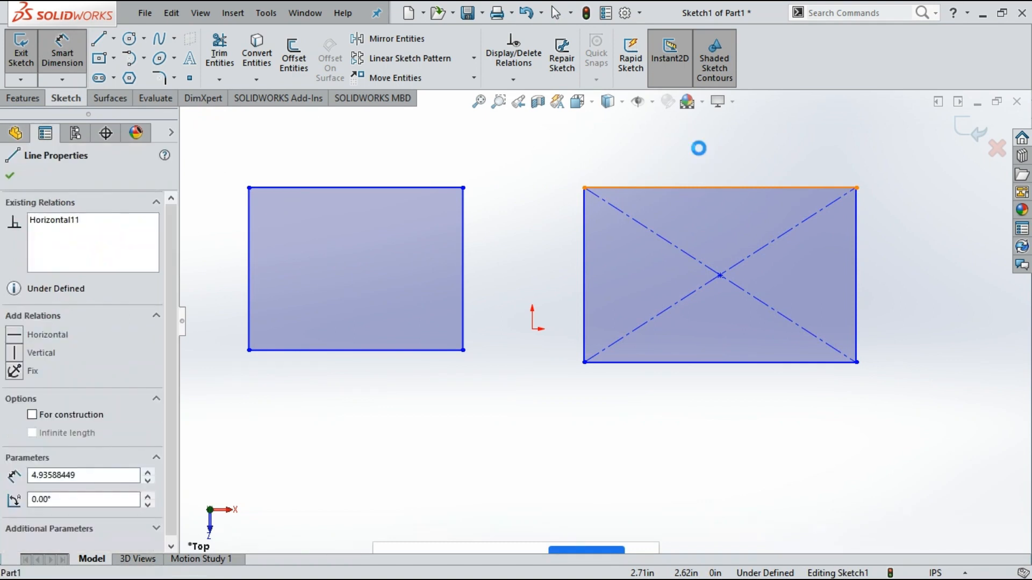
{"action": "left_click", "coordinate": [718, 157]}
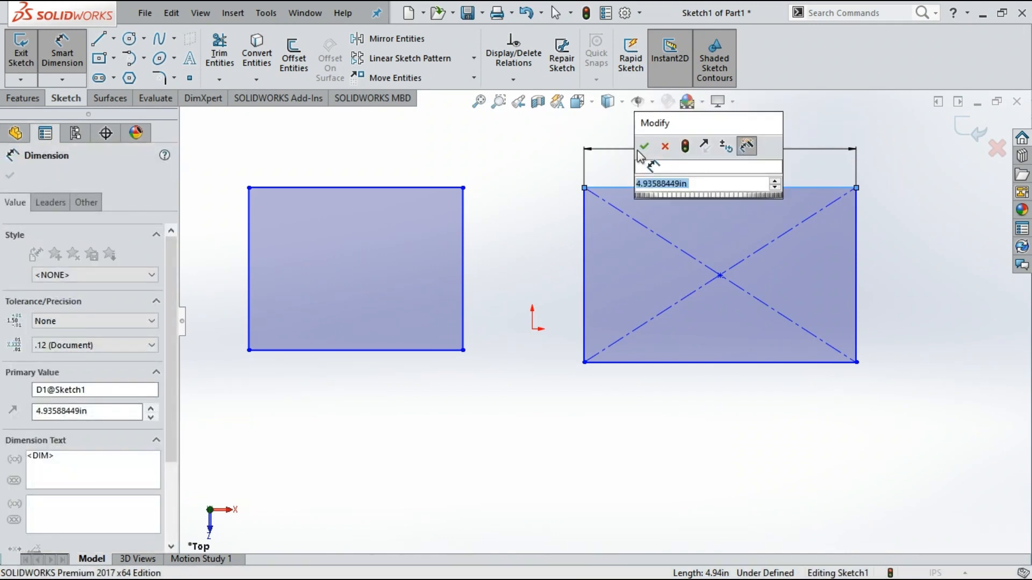
{"action": "left_click", "coordinate": [646, 145]}
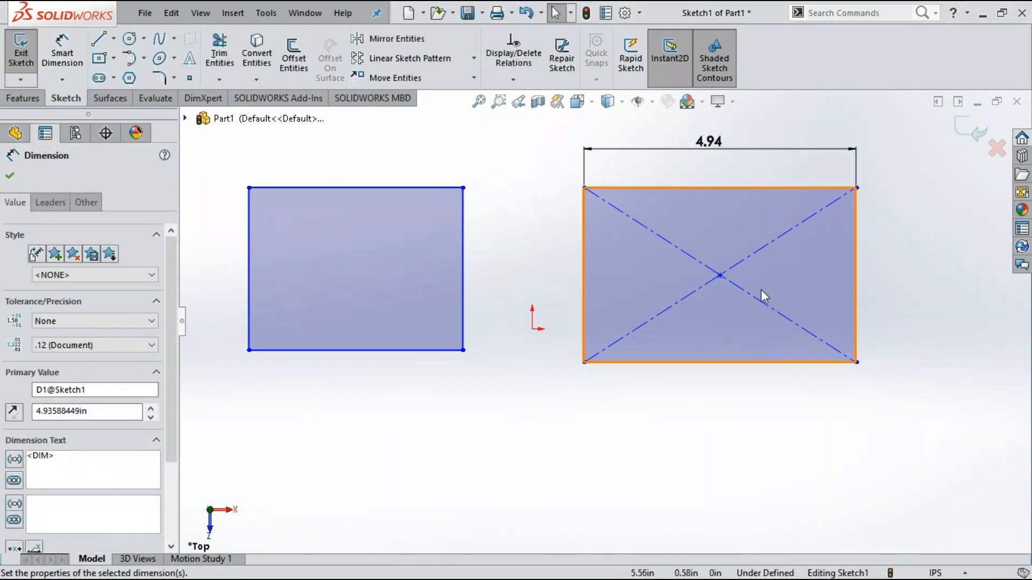
Dimension the height of the center rectangle along its right edge as drawn
{"action": "left_click", "coordinate": [63, 65]}
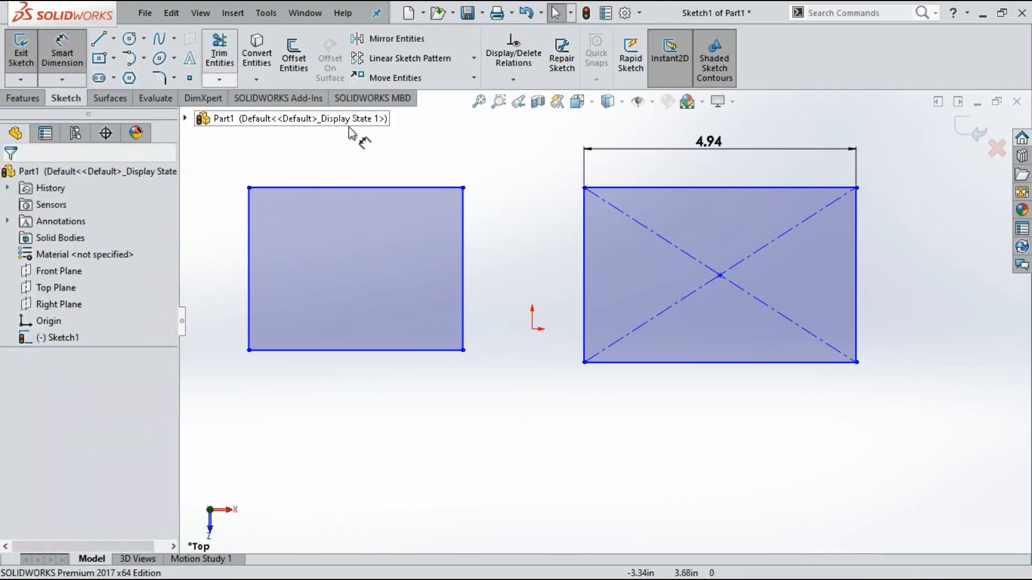
{"action": "left_click", "coordinate": [882, 292]}
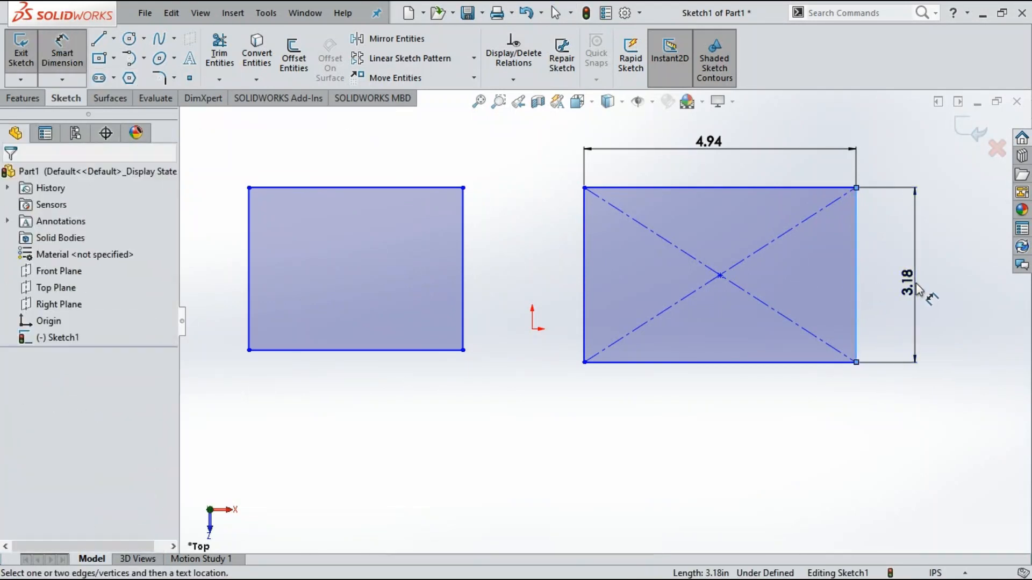
{"action": "left_click", "coordinate": [916, 295]}
{"action": "left_click", "coordinate": [852, 278]}
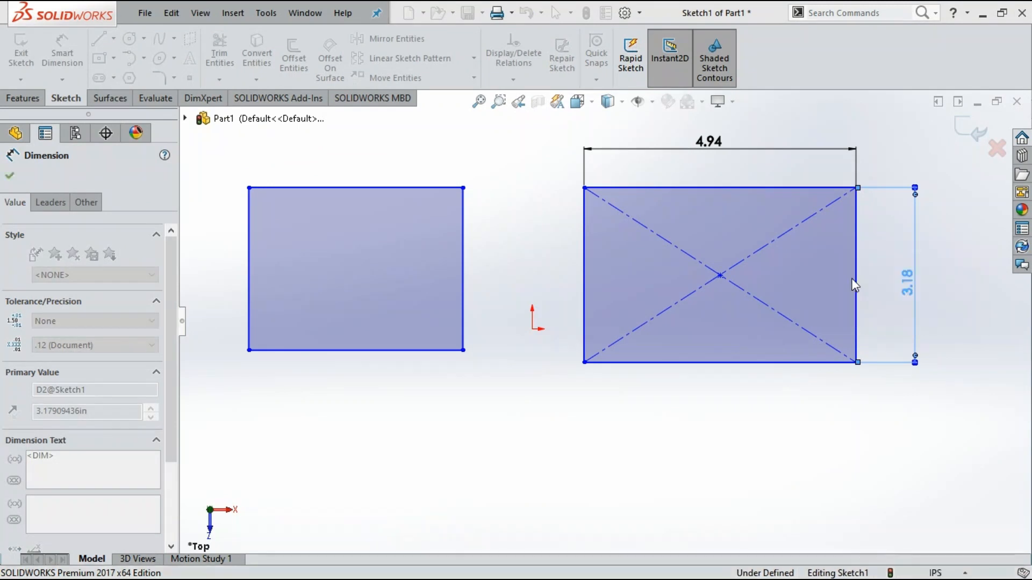
{"action": "key", "text": "Escape"}
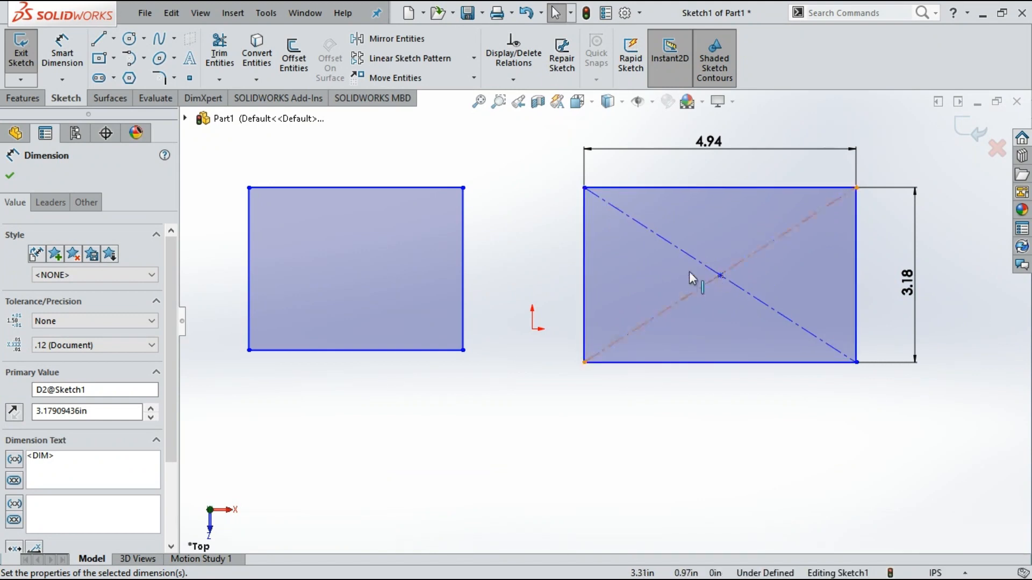
{"action": "left_click", "coordinate": [15, 176]}
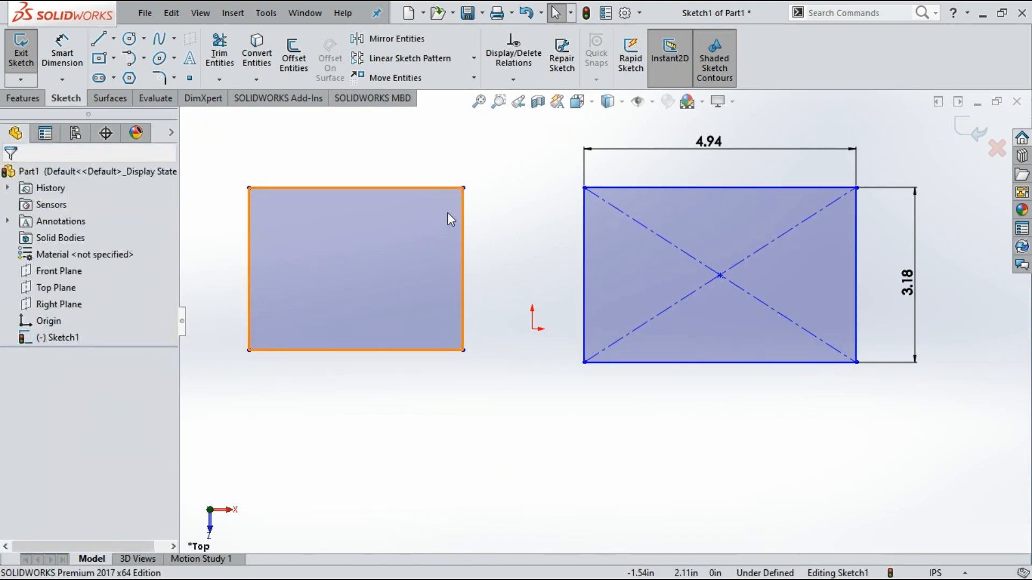
Draw two centerlines along the diagonals of the left corner rectangle, joining its opposite corners
{"action": "left_click", "coordinate": [113, 40]}
{"action": "left_click", "coordinate": [125, 76]}
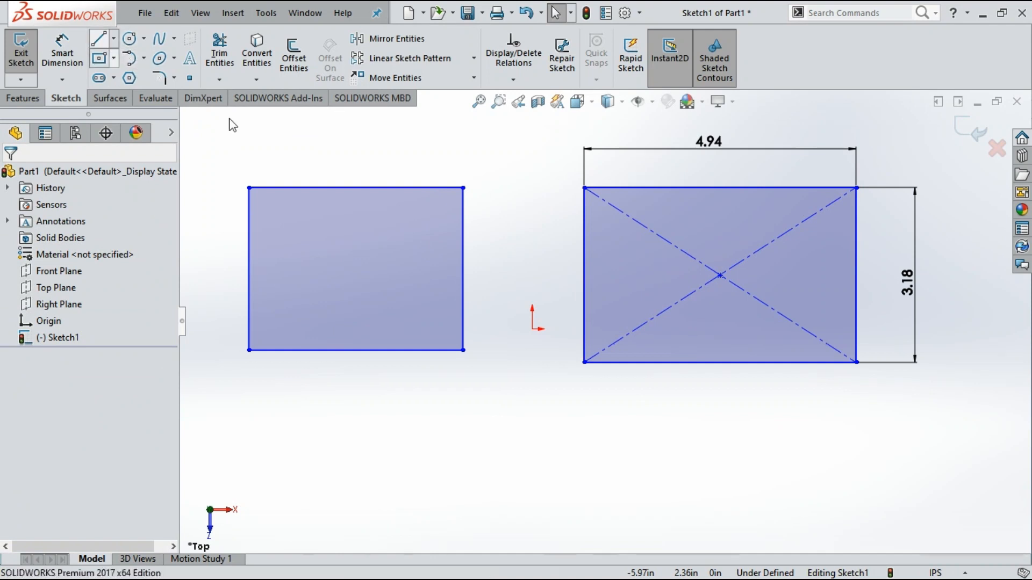
{"action": "left_click", "coordinate": [464, 188]}
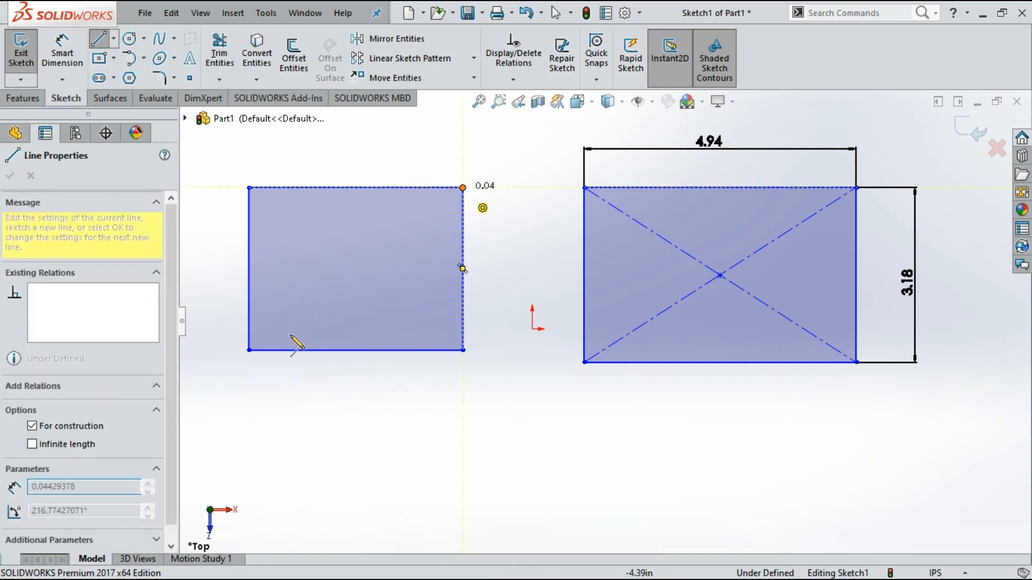
{"action": "double_click", "coordinate": [248, 350]}
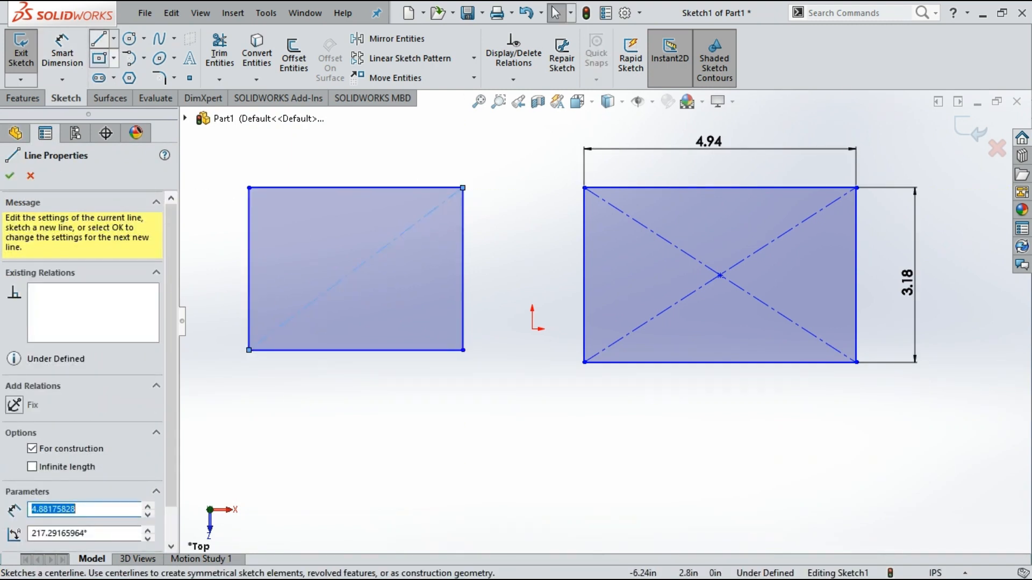
{"action": "left_click", "coordinate": [100, 38]}
{"action": "left_click", "coordinate": [249, 188]}
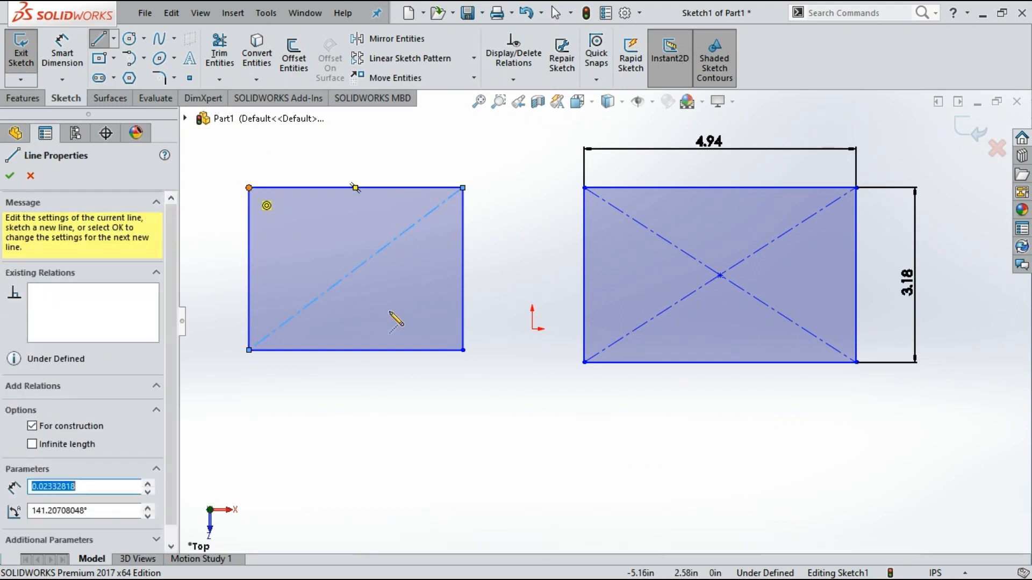
{"action": "left_click", "coordinate": [463, 350]}
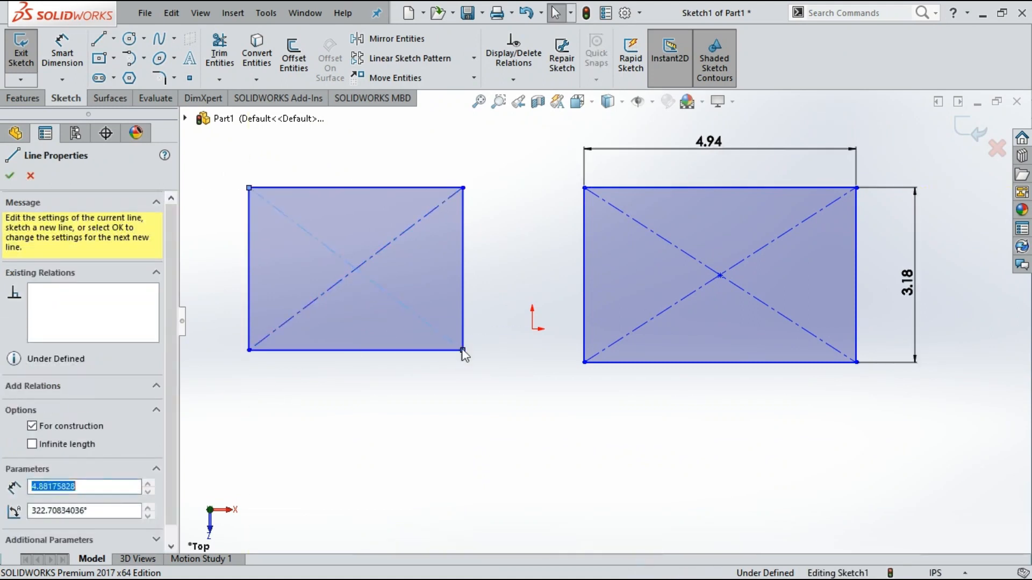
Draw a horizontal centerline across the corner rectangle between the midpoints of its two vertical sides
{"action": "left_click", "coordinate": [113, 41]}
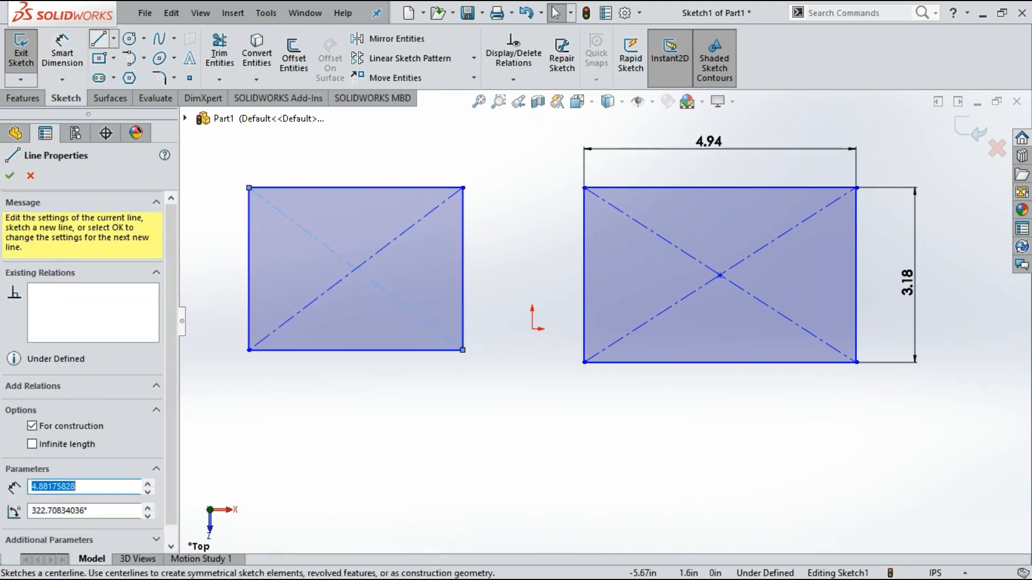
{"action": "left_click", "coordinate": [124, 74]}
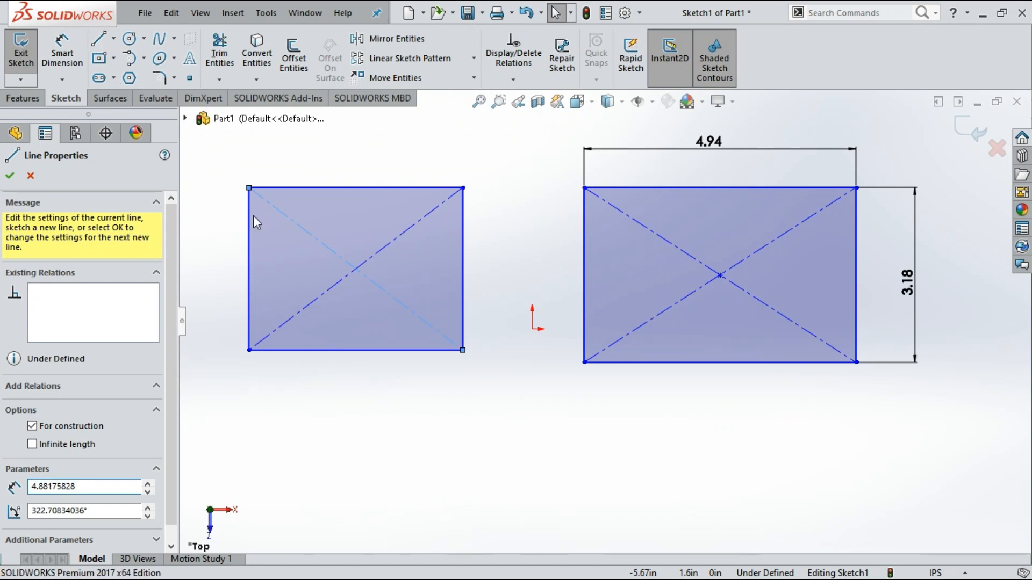
{"action": "left_click", "coordinate": [248, 268]}
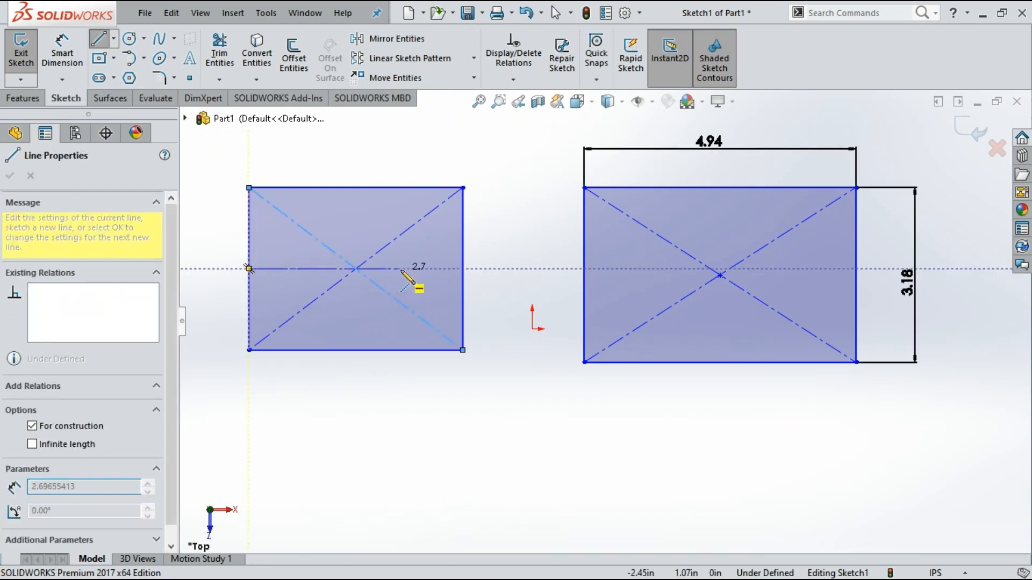
{"action": "left_click", "coordinate": [463, 268]}
{"action": "key", "text": "Escape"}
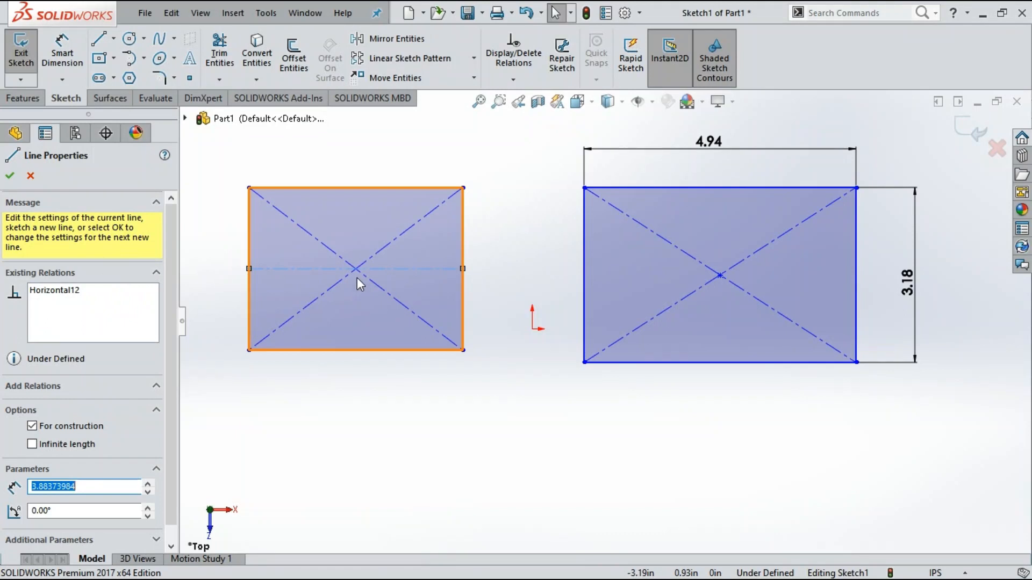
{"action": "scroll", "coordinate": [357, 277], "scroll_direction": "down", "scroll_amount": 3}
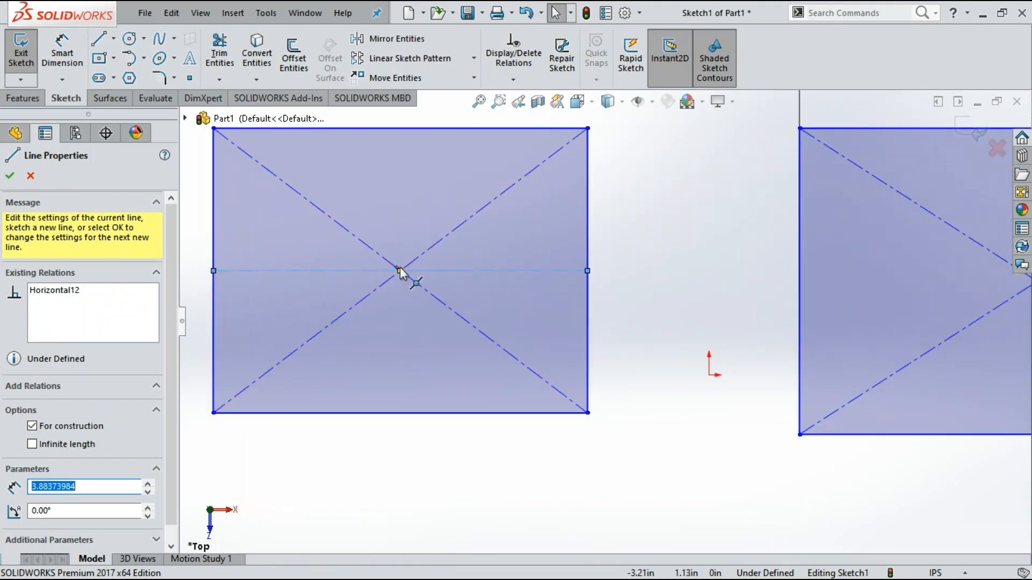
{"action": "scroll", "coordinate": [404, 273], "scroll_direction": "up", "scroll_amount": 3}
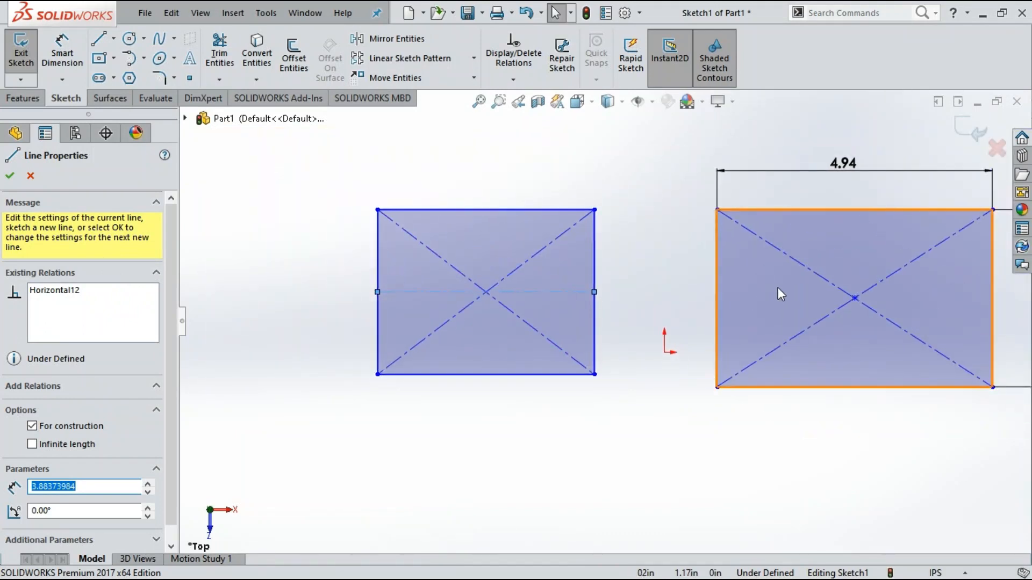
{"action": "left_click", "coordinate": [10, 178]}
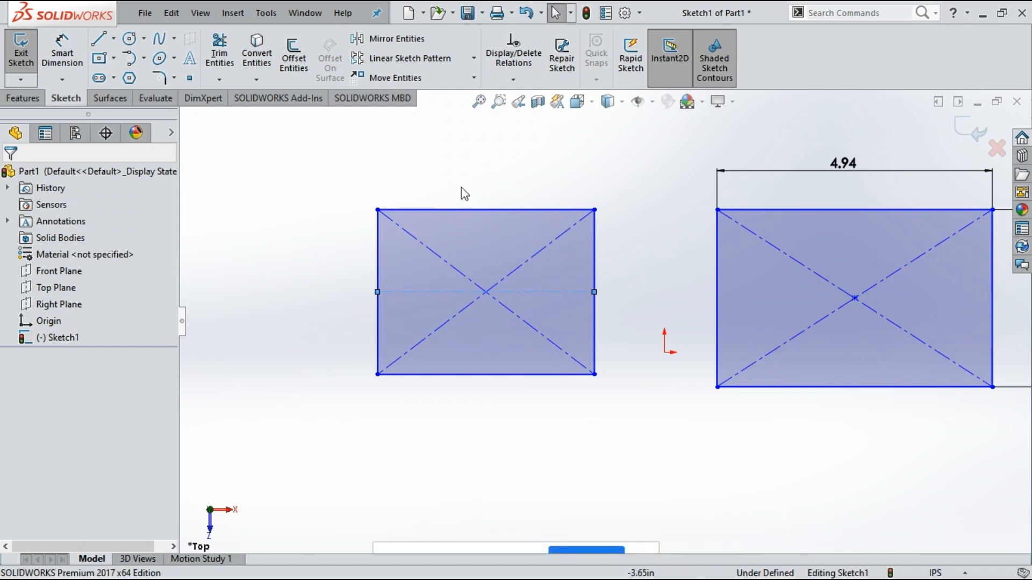
Sketch an upright 3 point corner rectangle about 5.7 in wide and 7.5 in high, left of the existing corner rectangle
{"action": "scroll", "coordinate": [602, 322], "scroll_direction": "up", "scroll_amount": 4}
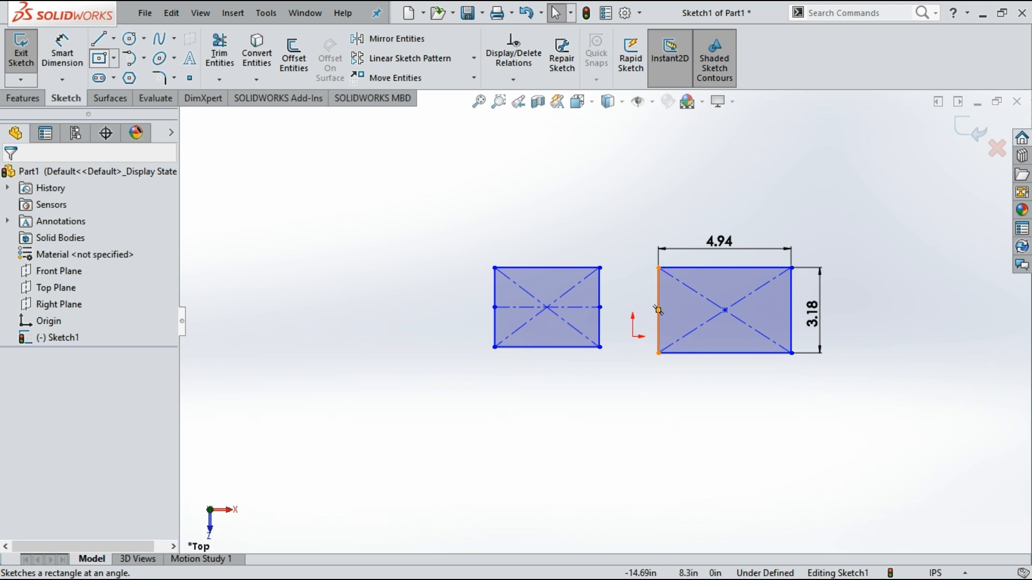
{"action": "left_click", "coordinate": [141, 110]}
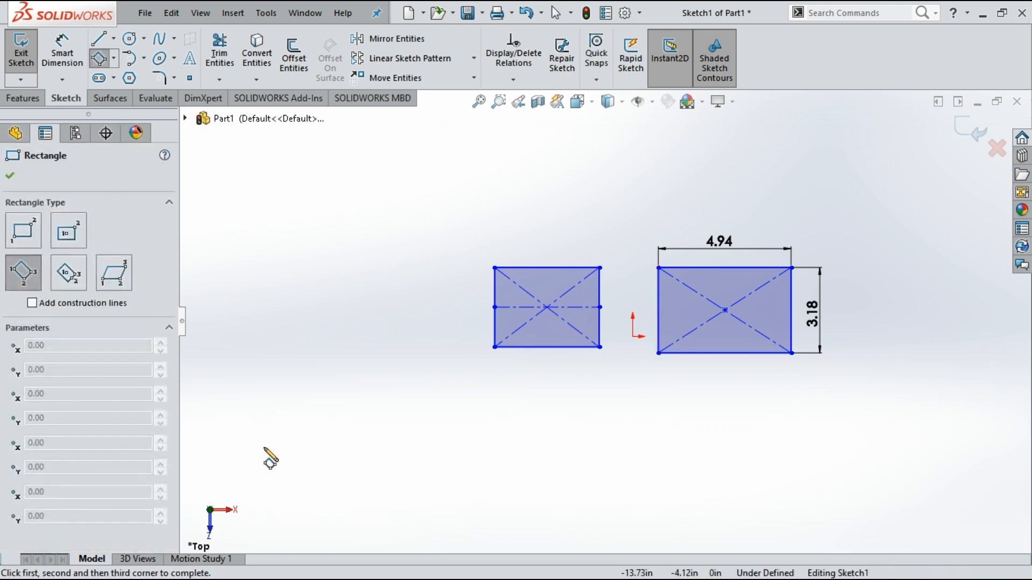
{"action": "left_click", "coordinate": [247, 469]}
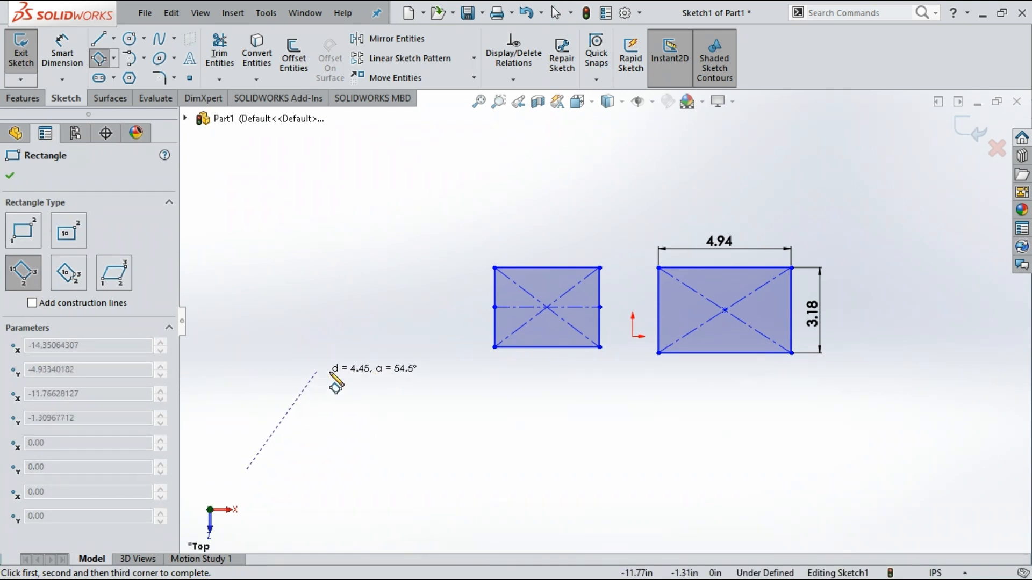
{"action": "left_click", "coordinate": [401, 468]}
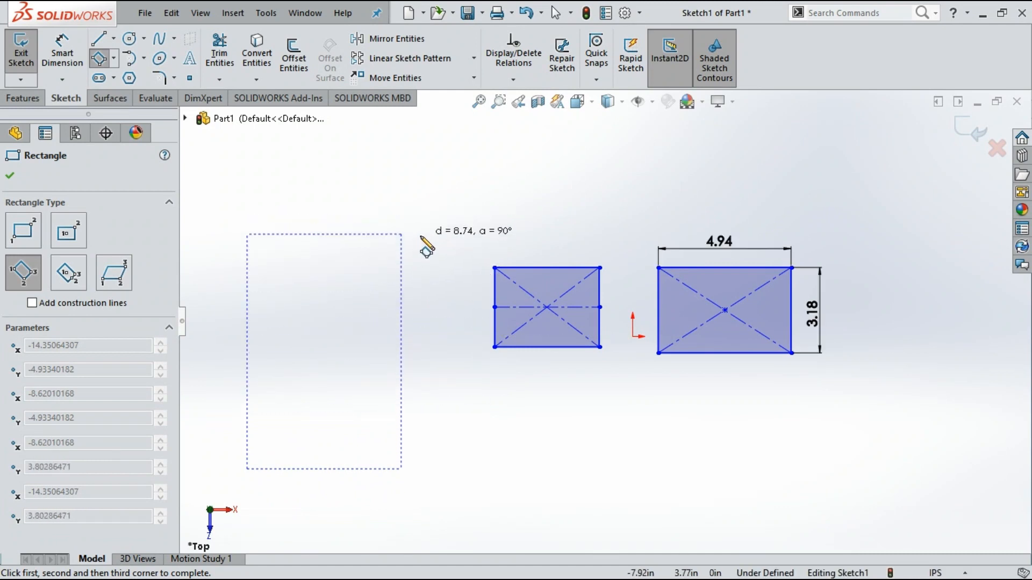
{"action": "left_click", "coordinate": [403, 267]}
{"action": "key", "text": "Escape"}
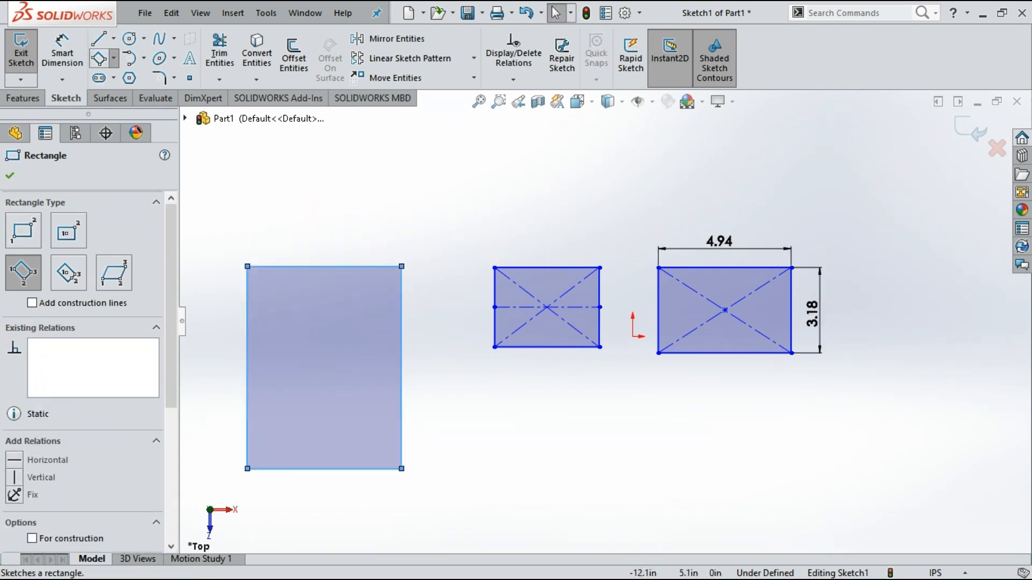
Sketch a 3 point corner rectangle below the existing rectangles, its base about 9.9 in long and tilted about 14°
{"action": "left_click", "coordinate": [100, 59]}
{"action": "scroll", "coordinate": [641, 470], "scroll_direction": "down", "scroll_amount": 2}
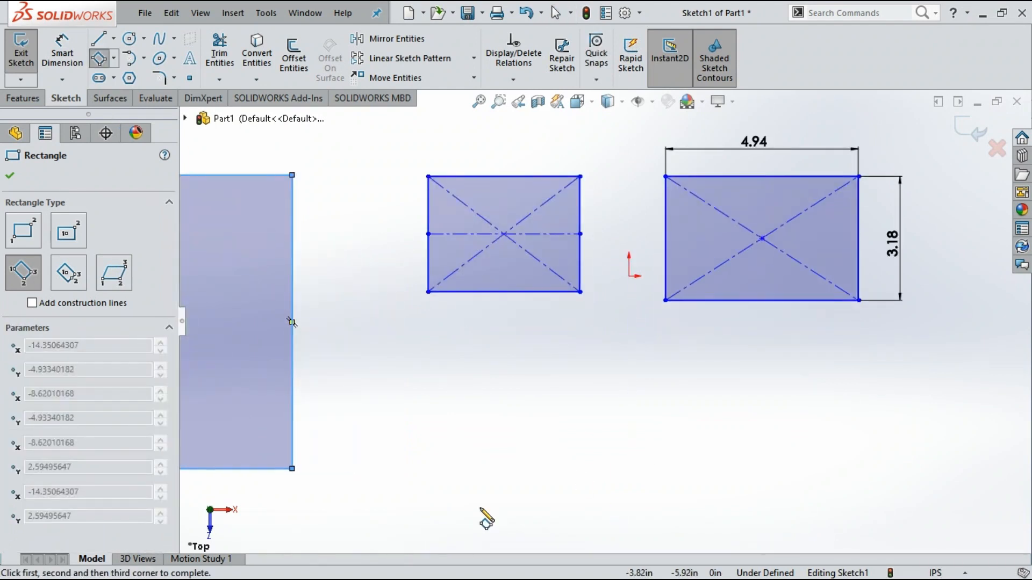
{"action": "scroll", "coordinate": [502, 489], "scroll_direction": "up", "scroll_amount": 2}
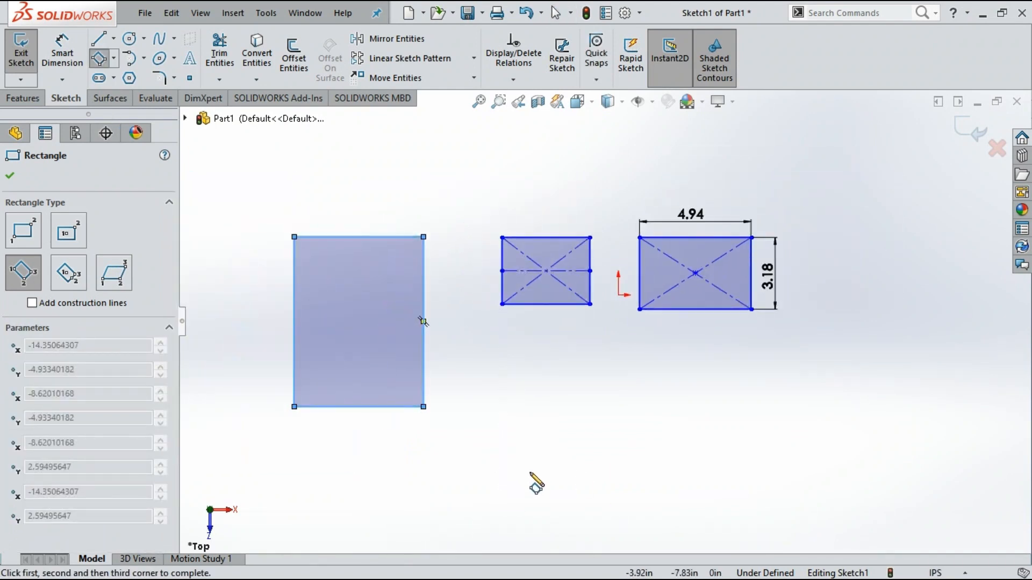
{"action": "left_click", "coordinate": [522, 505]}
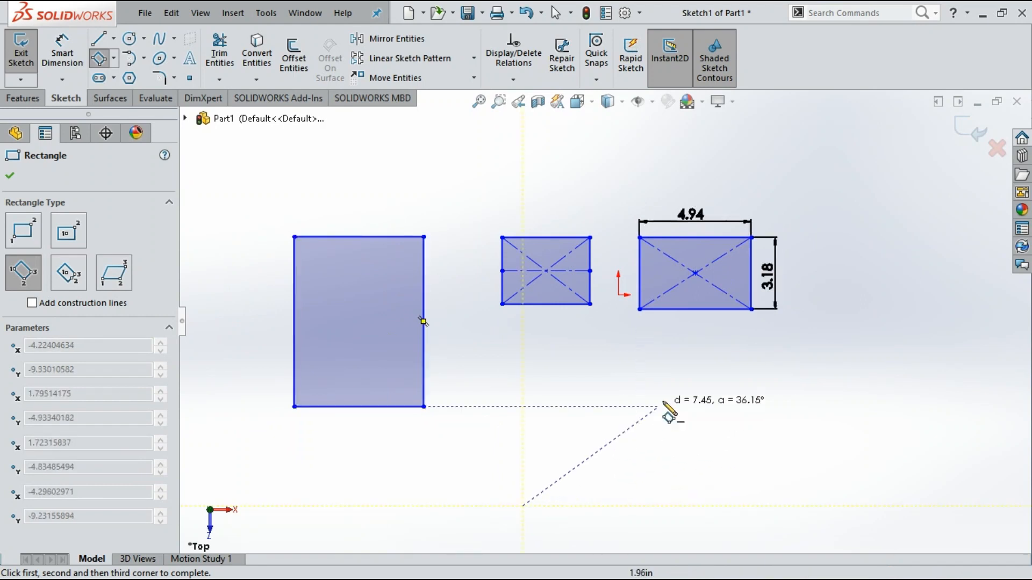
{"action": "left_click", "coordinate": [739, 455]}
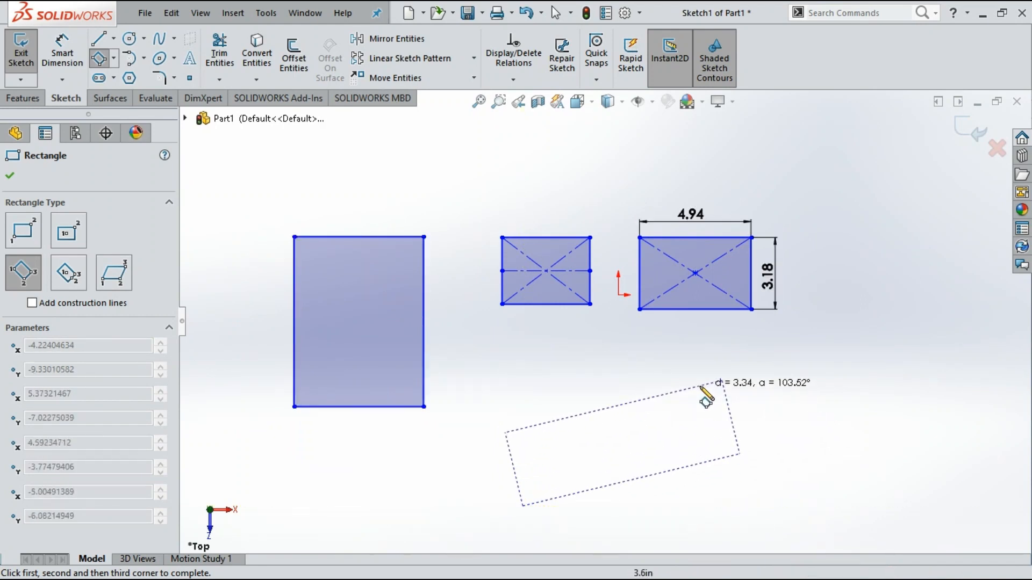
{"action": "left_click", "coordinate": [693, 347]}
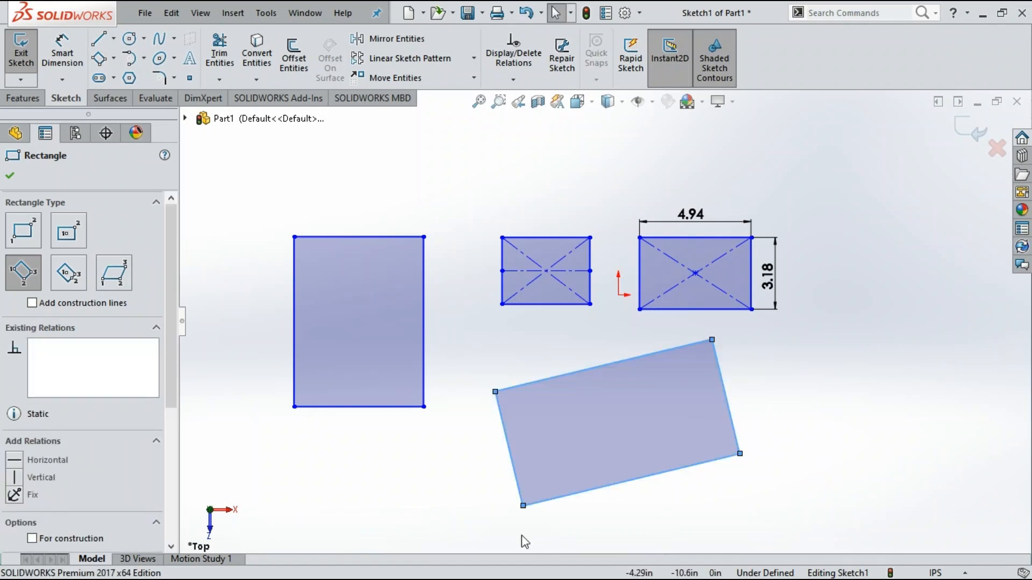
{"action": "scroll", "coordinate": [587, 430], "scroll_direction": "up", "scroll_amount": 3}
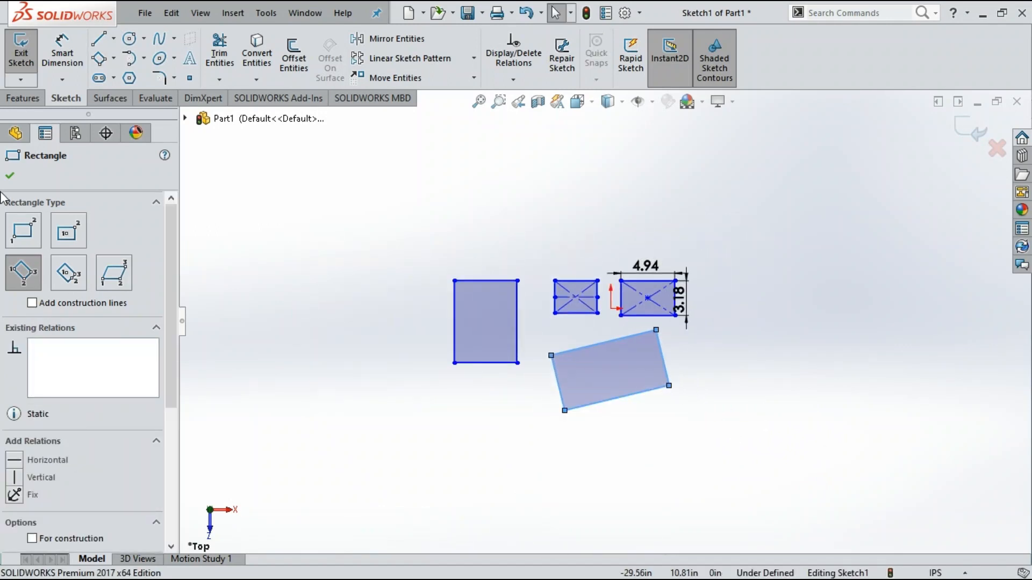
{"action": "left_click", "coordinate": [12, 177]}
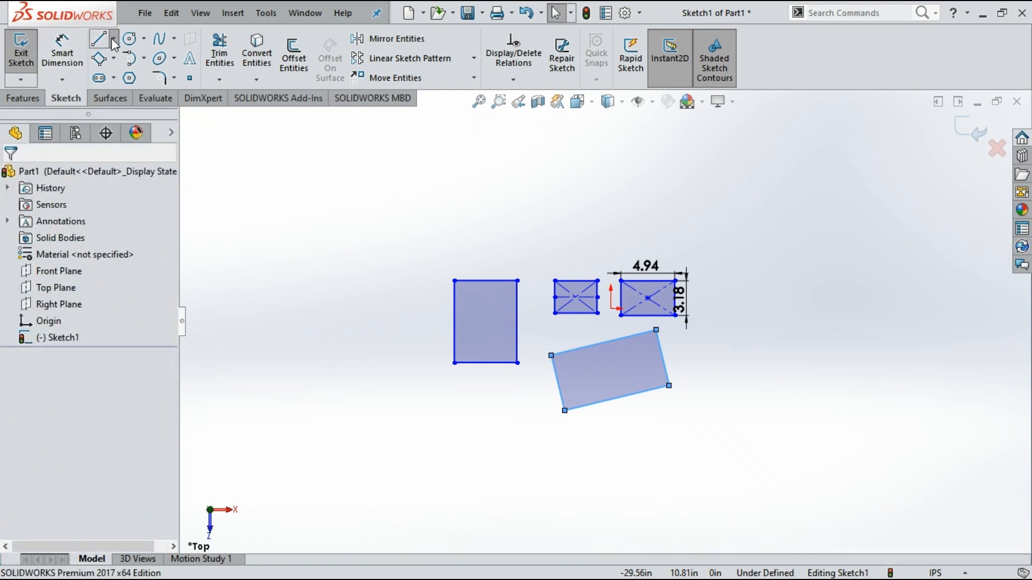
Draw a vertical line about 14.5 in long right of the rectangles and a horizontal line about 13.9 in long from its lower end
{"action": "left_click", "coordinate": [100, 37]}
{"action": "left_click", "coordinate": [768, 253]}
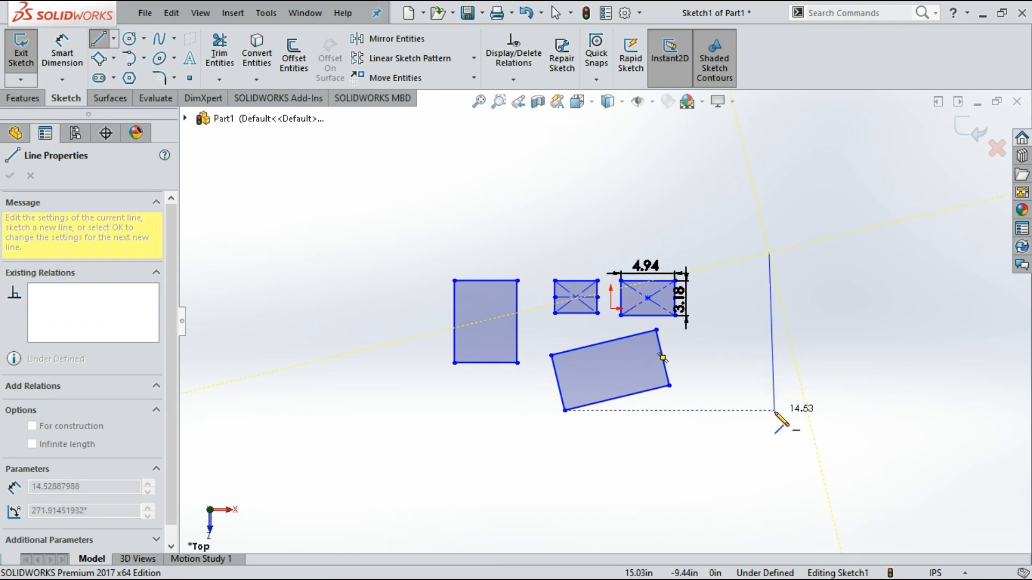
{"action": "double_click", "coordinate": [769, 412]}
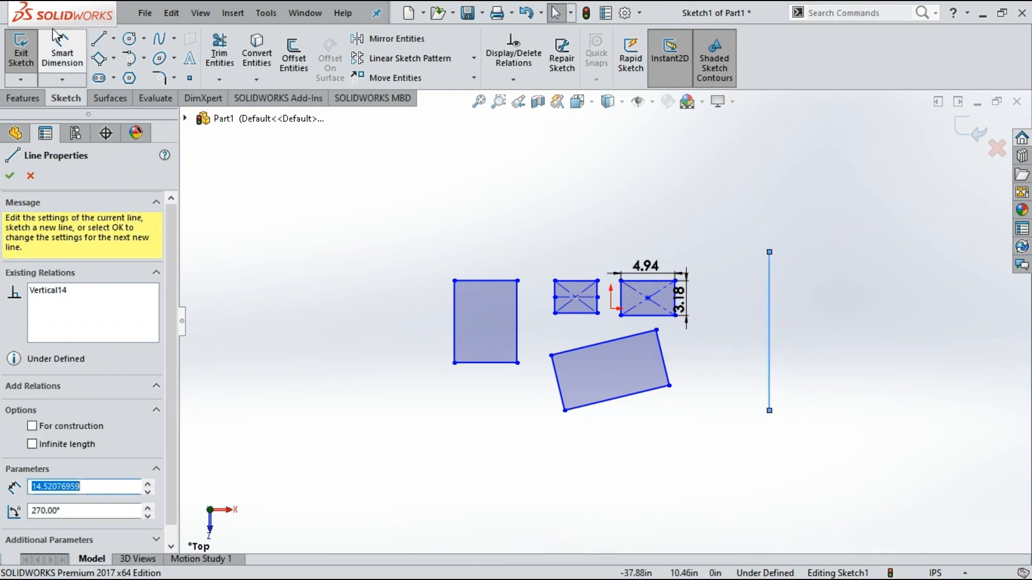
{"action": "left_click", "coordinate": [99, 39]}
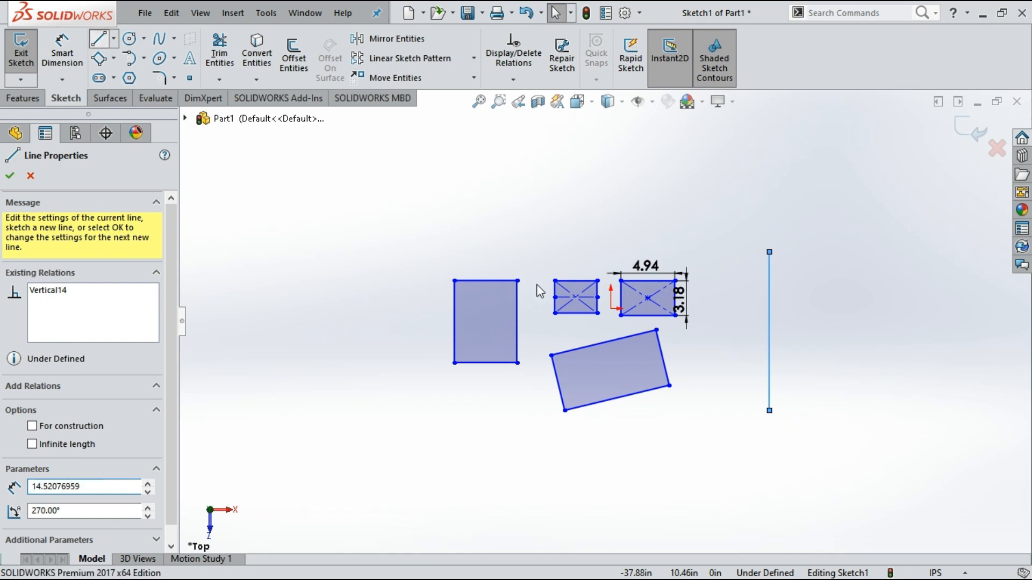
{"action": "left_click", "coordinate": [769, 410]}
{"action": "double_click", "coordinate": [921, 411]}
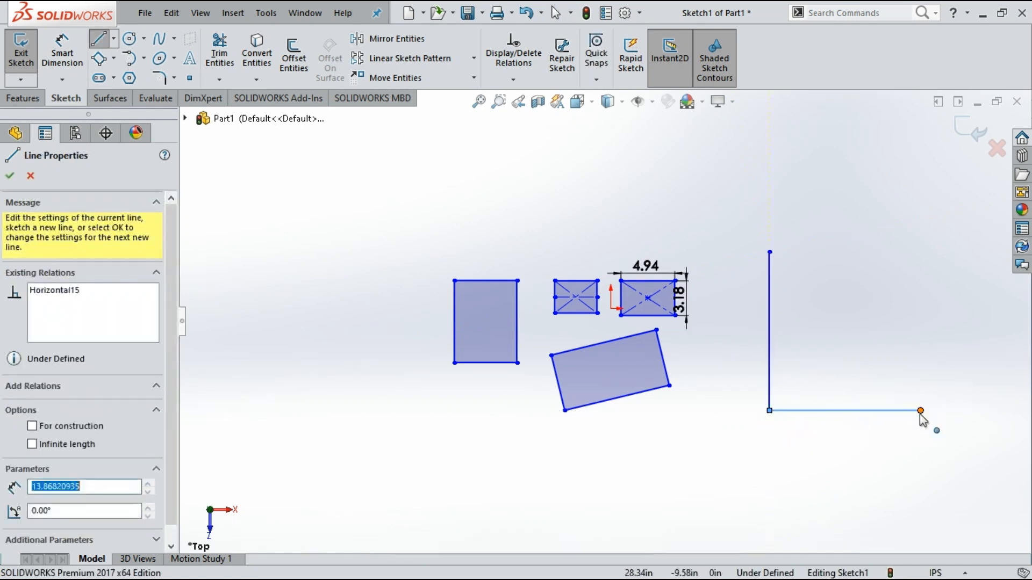
{"action": "left_click", "coordinate": [9, 176]}
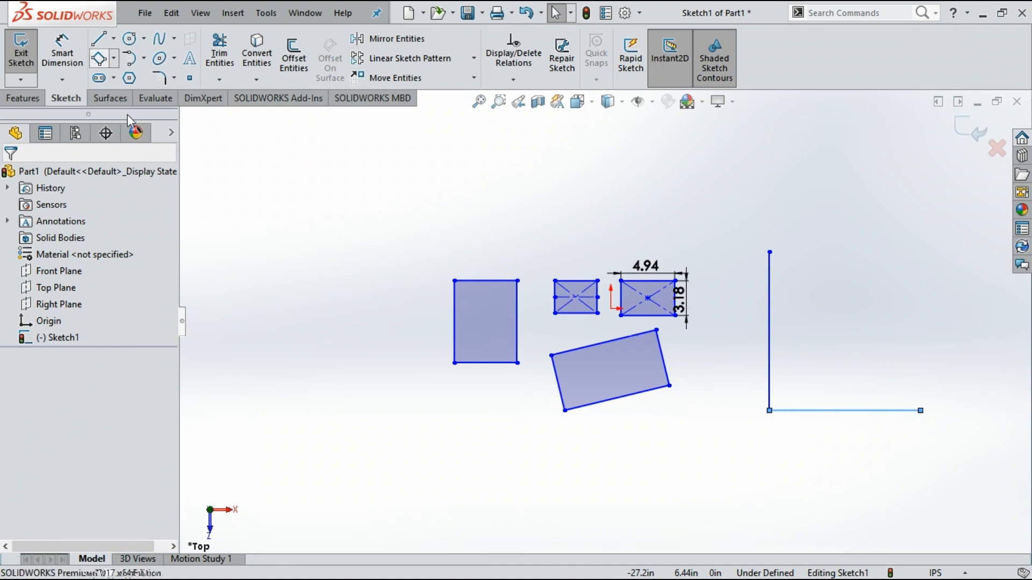
Sketch a 3 point corner rectangle from the corner of the two lines, its first side about 11.9 in long and tilted about 22°
{"action": "left_click", "coordinate": [99, 58]}
{"action": "left_click", "coordinate": [770, 412]}
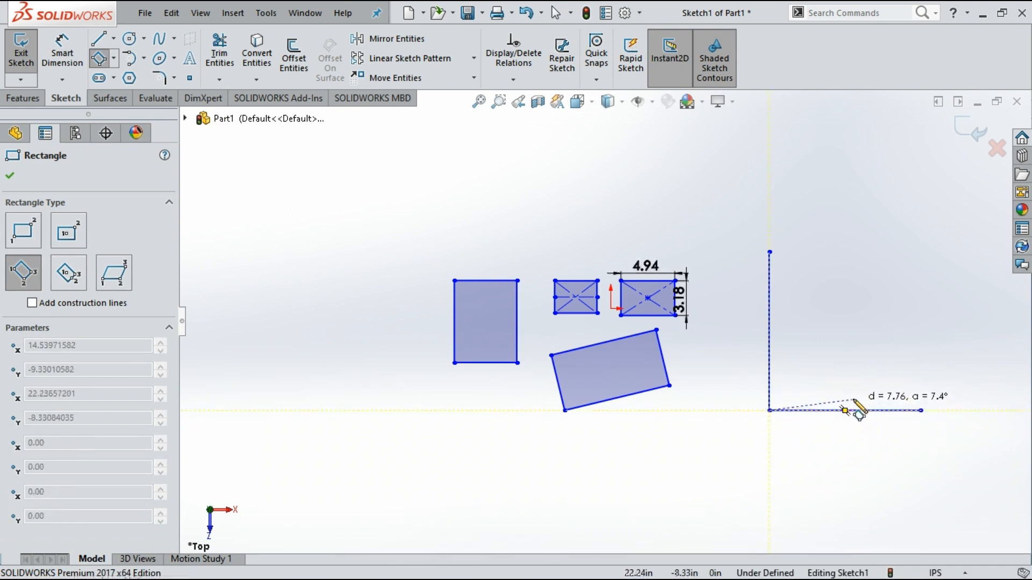
{"action": "left_click", "coordinate": [891, 363]}
{"action": "left_click", "coordinate": [855, 278]}
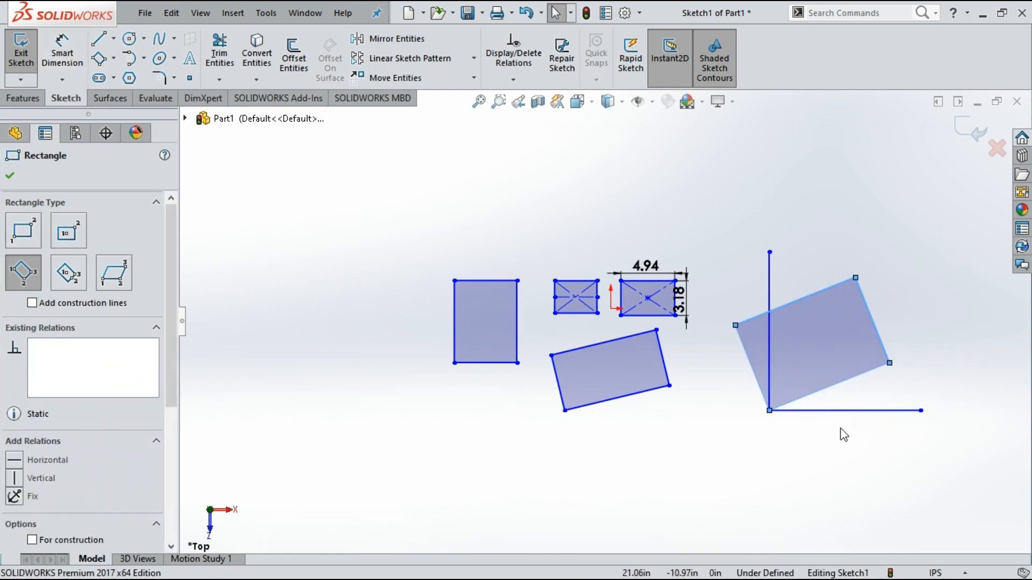
Dimension the angle between the horizontal line and the tilted rectangle's lower side as 20°
{"action": "left_click", "coordinate": [62, 53]}
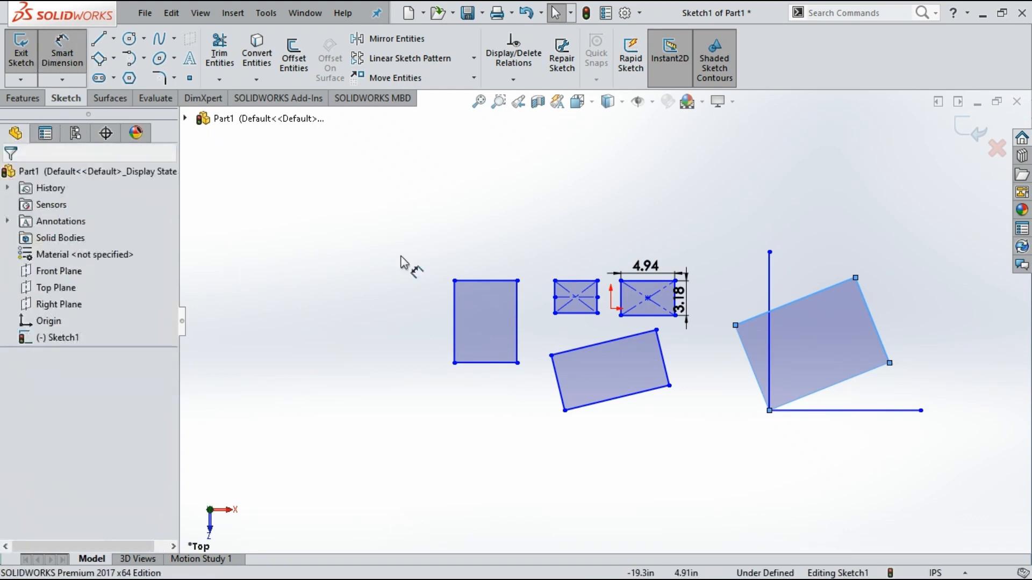
{"action": "left_click", "coordinate": [830, 411]}
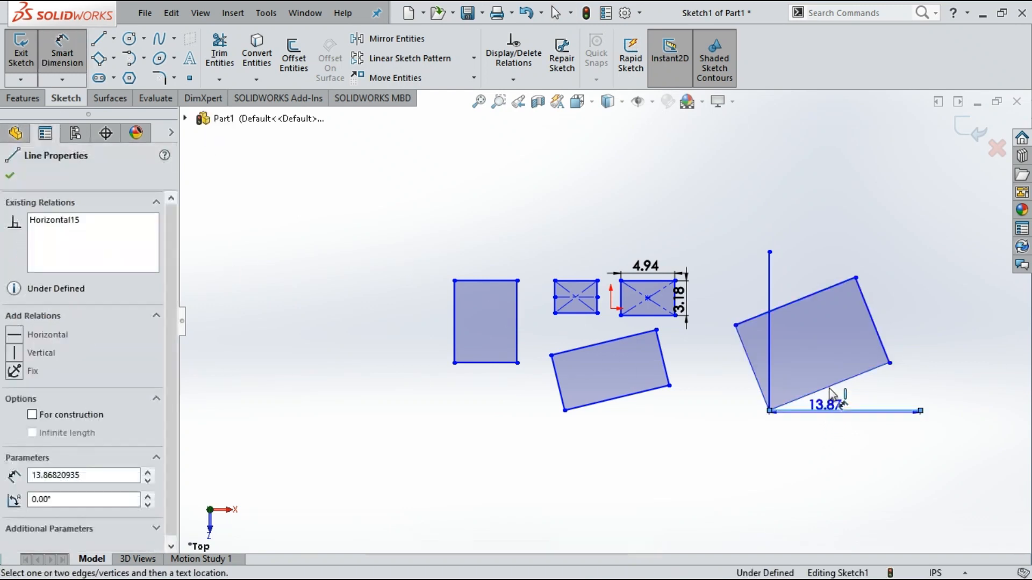
{"action": "left_click", "coordinate": [830, 388]}
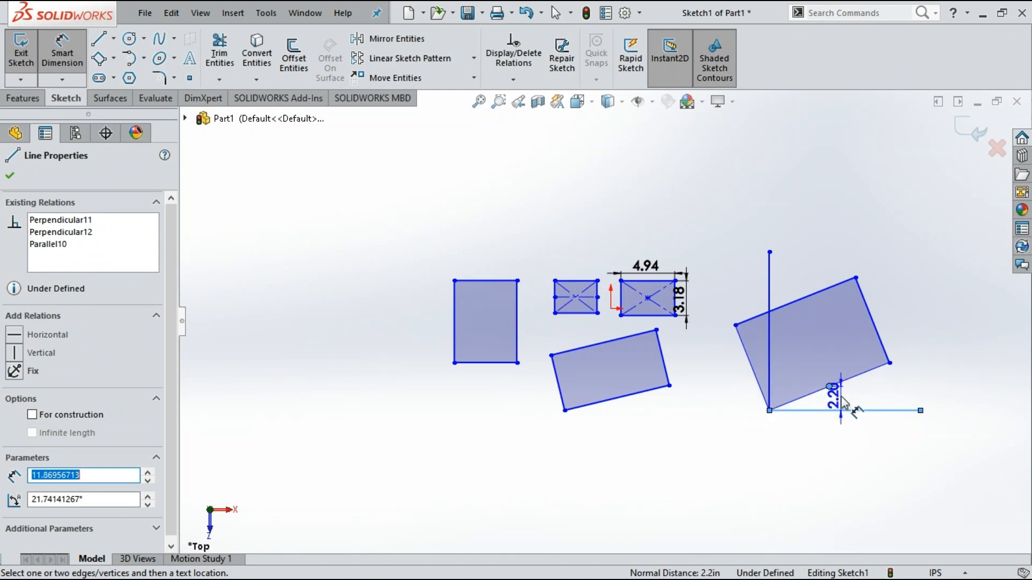
{"action": "key", "text": "Escape"}
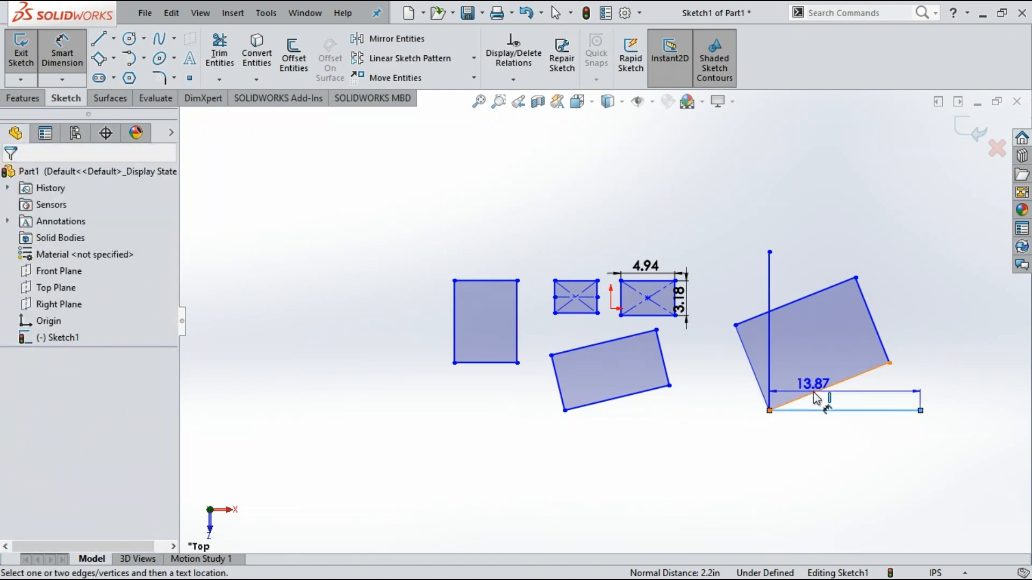
{"action": "left_click", "coordinate": [900, 380]}
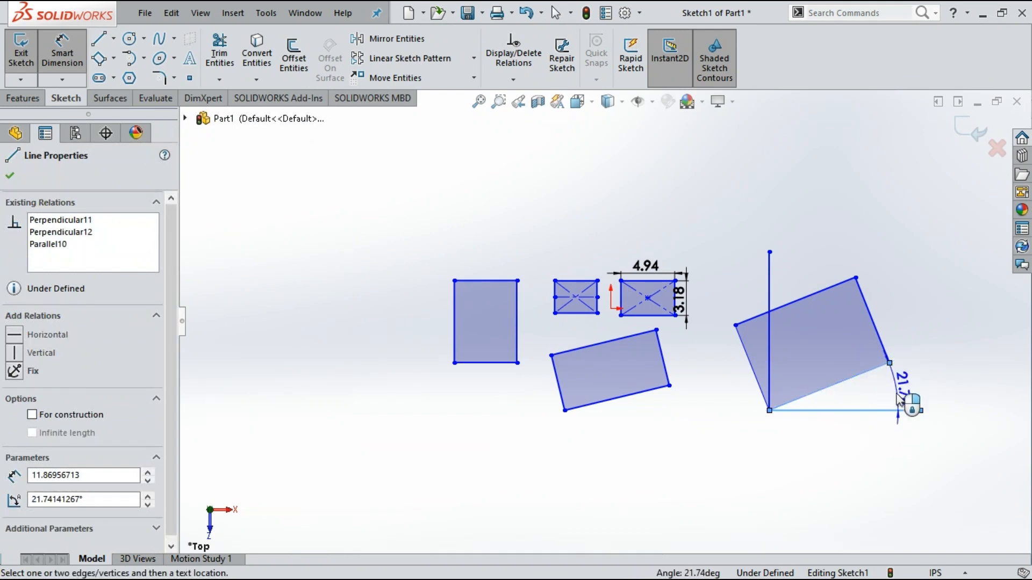
{"action": "left_click", "coordinate": [886, 408]}
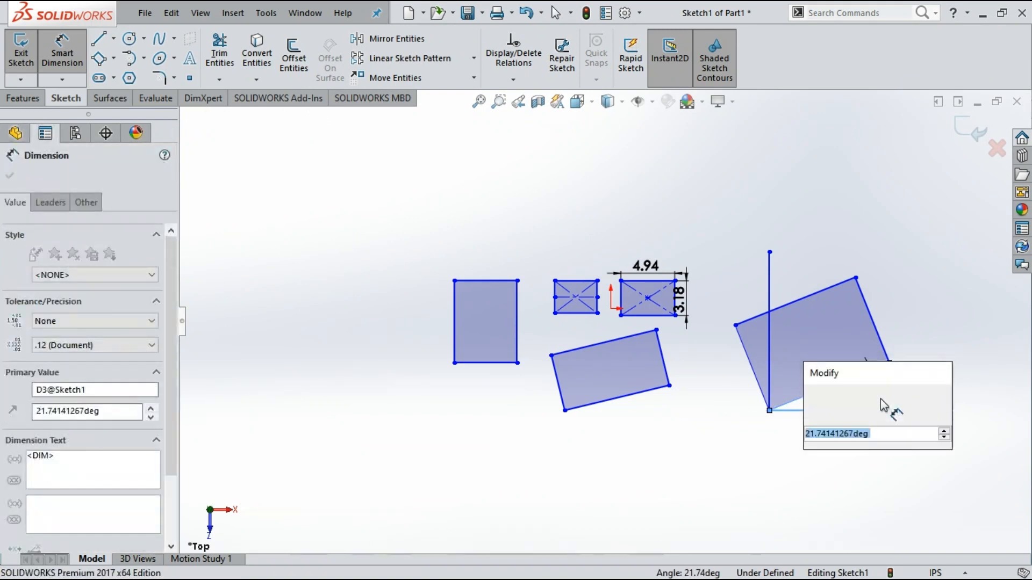
{"action": "type", "text": "20"}
{"action": "key", "text": "Return"}
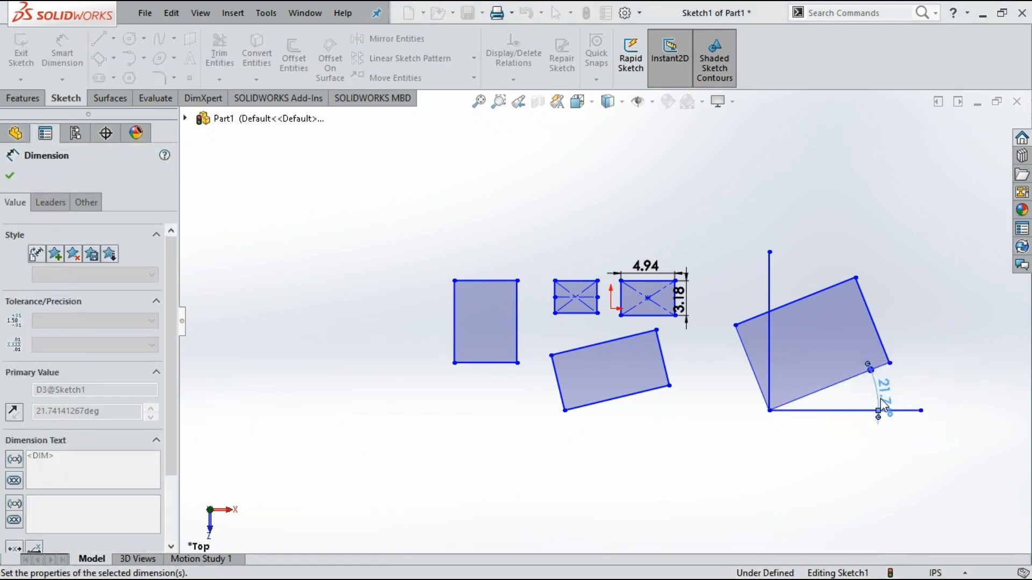
{"action": "key", "text": "Escape"}
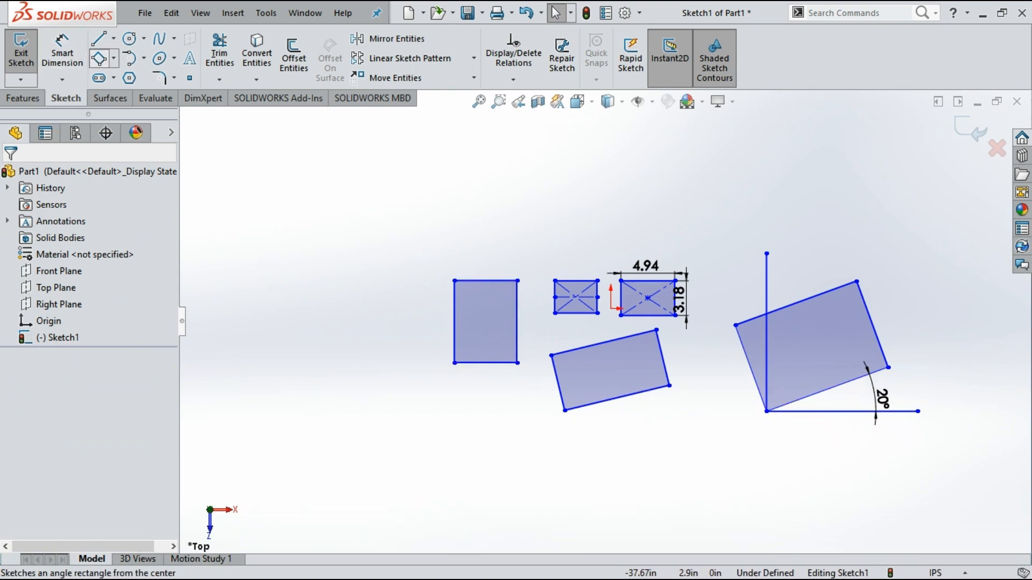
Sketch a 3 point center rectangle with corner centerlines below the other shapes, on their left, about 37 in wide and 17 in high
{"action": "left_click", "coordinate": [134, 130]}
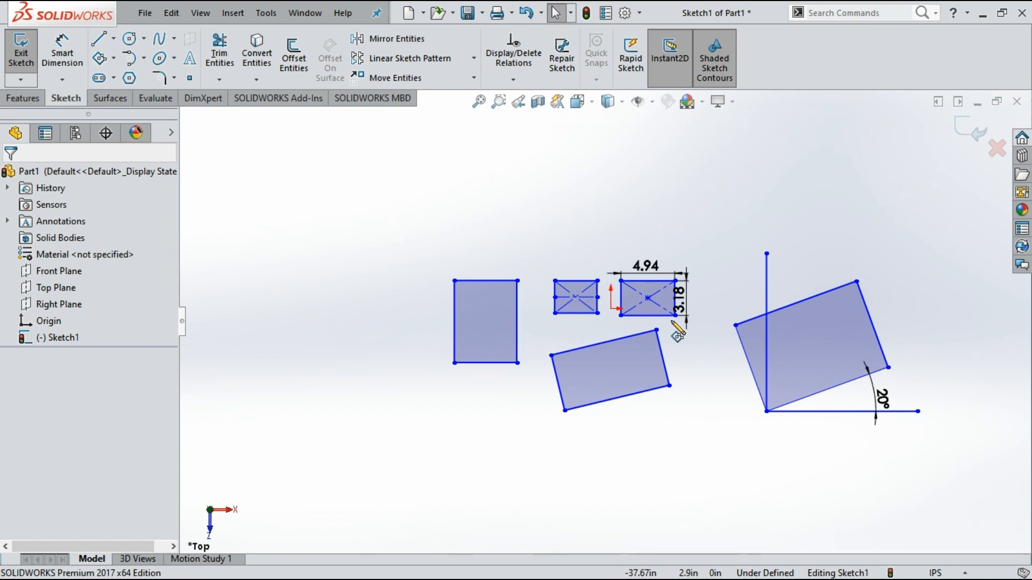
{"action": "scroll", "coordinate": [729, 366], "scroll_direction": "down", "scroll_amount": 2}
{"action": "scroll", "coordinate": [720, 366], "scroll_direction": "up", "scroll_amount": 4}
{"action": "scroll", "coordinate": [723, 371], "scroll_direction": "up", "scroll_amount": 1}
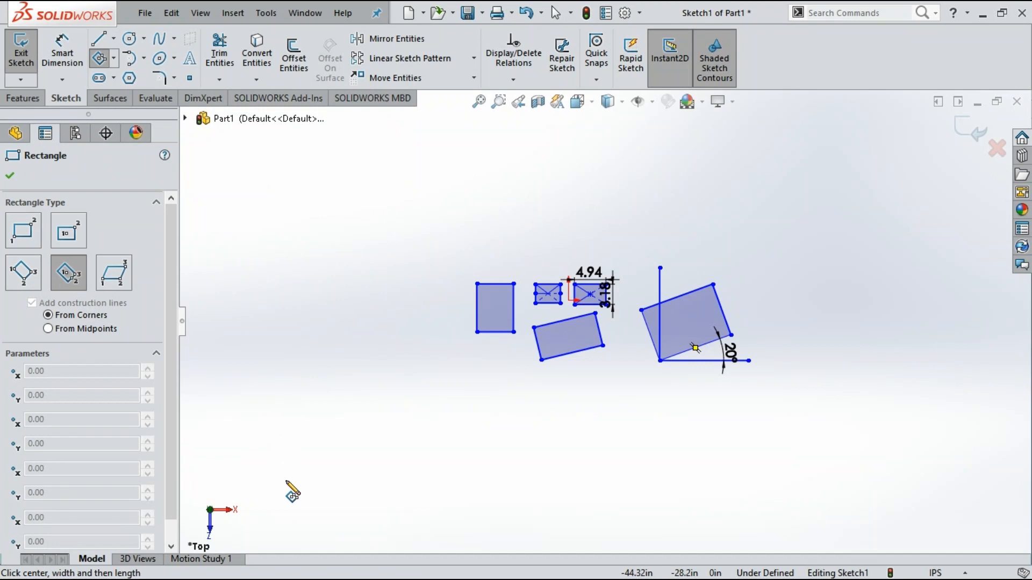
{"action": "scroll", "coordinate": [710, 322], "scroll_direction": "down", "scroll_amount": 2}
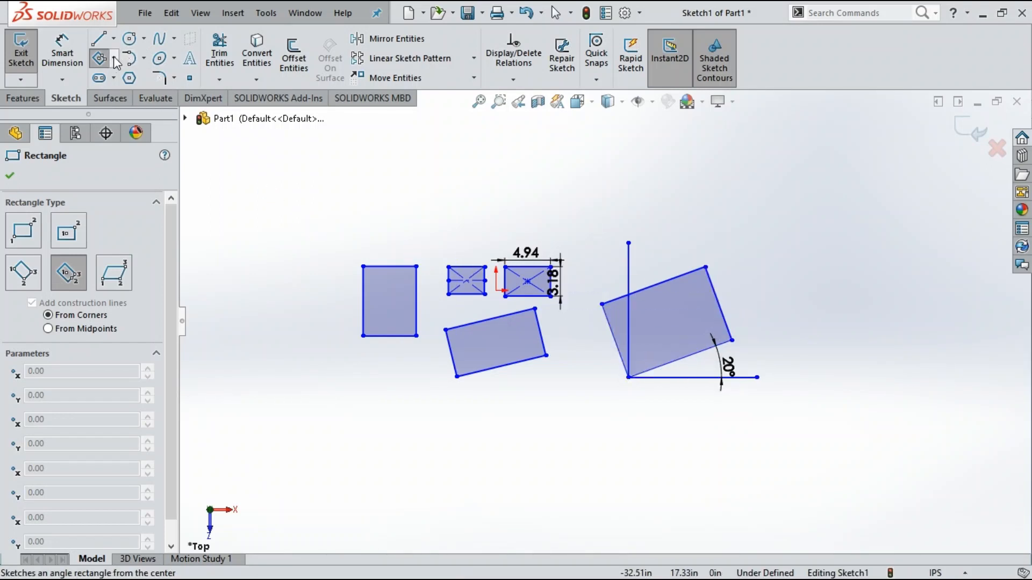
{"action": "scroll", "coordinate": [401, 434], "scroll_direction": "up", "scroll_amount": 2}
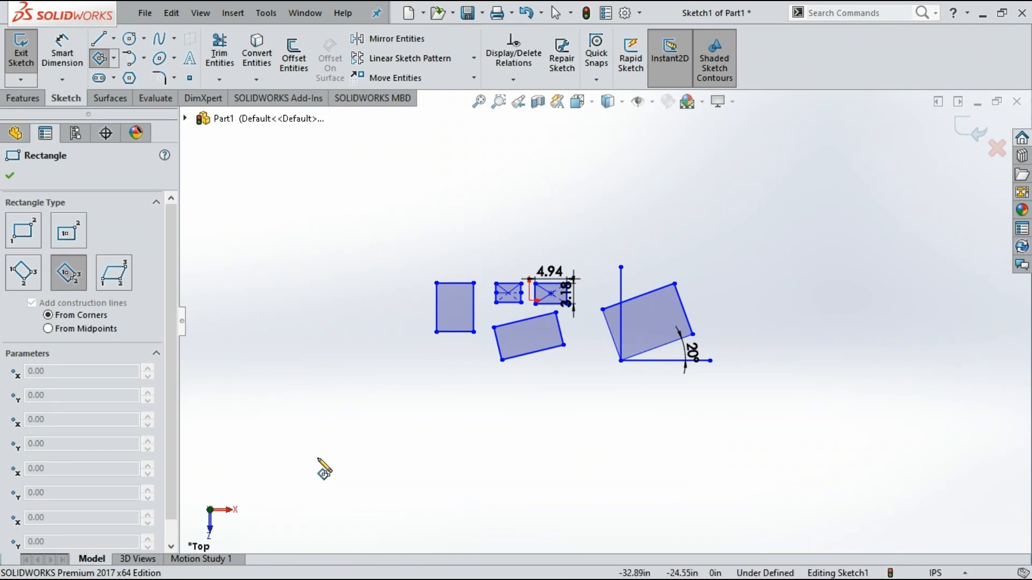
{"action": "left_click", "coordinate": [317, 456]}
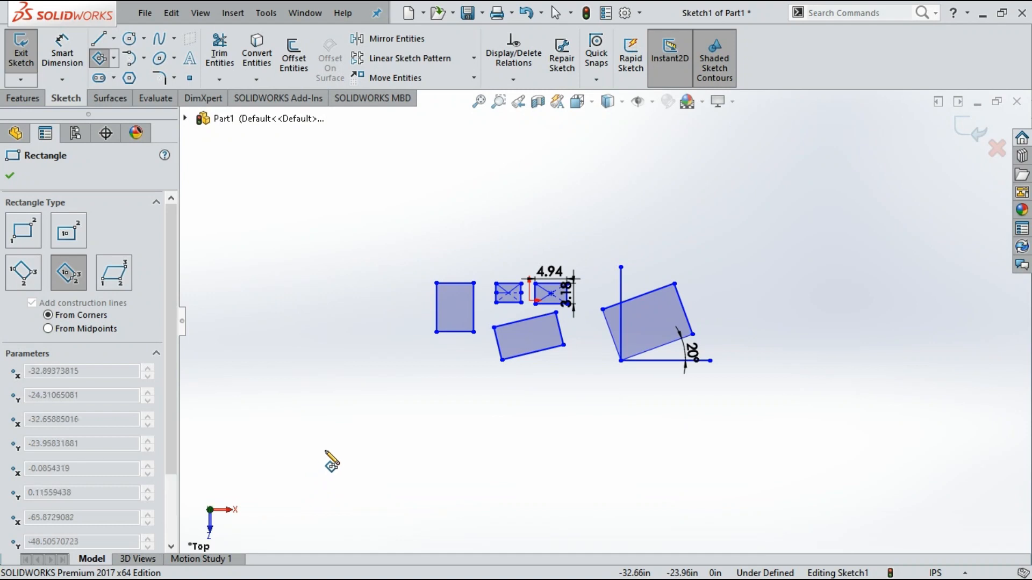
{"action": "left_click", "coordinate": [438, 456]}
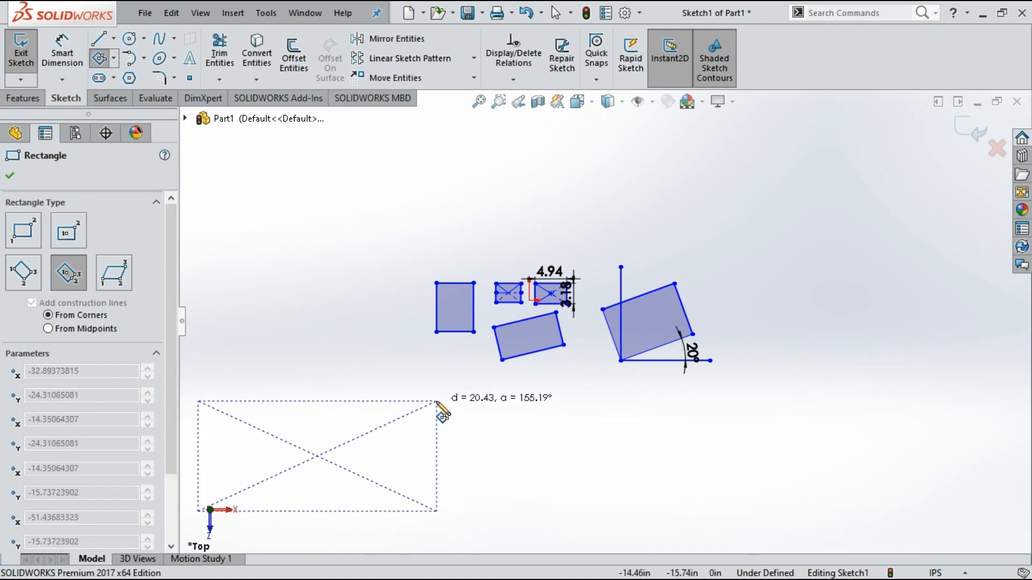
{"action": "left_click", "coordinate": [437, 401]}
{"action": "key", "text": "Escape"}
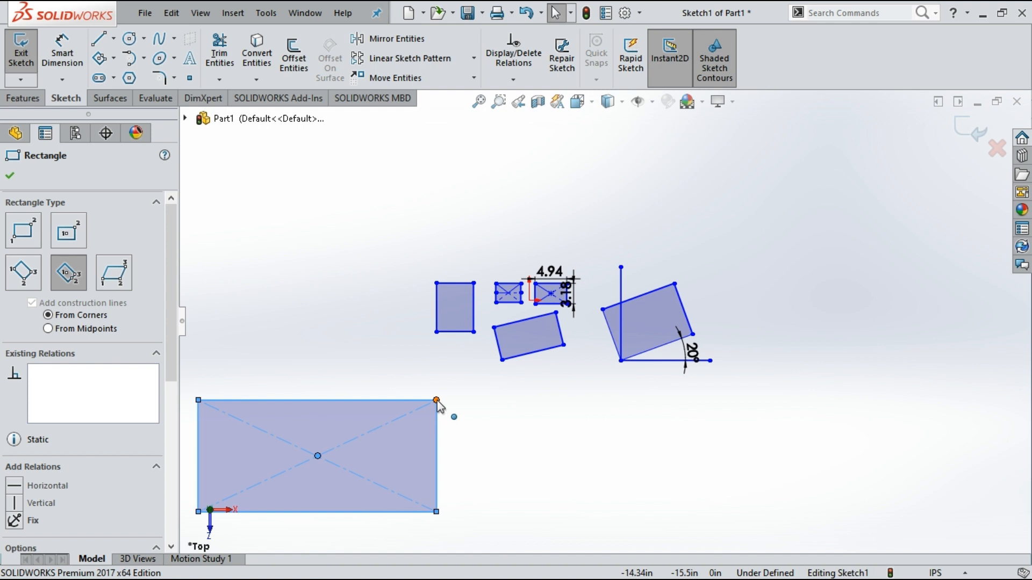
Pull the large center rectangle's upper right corner straight up until the rectangle is about 23.7 in high
{"action": "left_click_drag", "start_coordinate": [437, 401], "coordinate": [438, 361]}
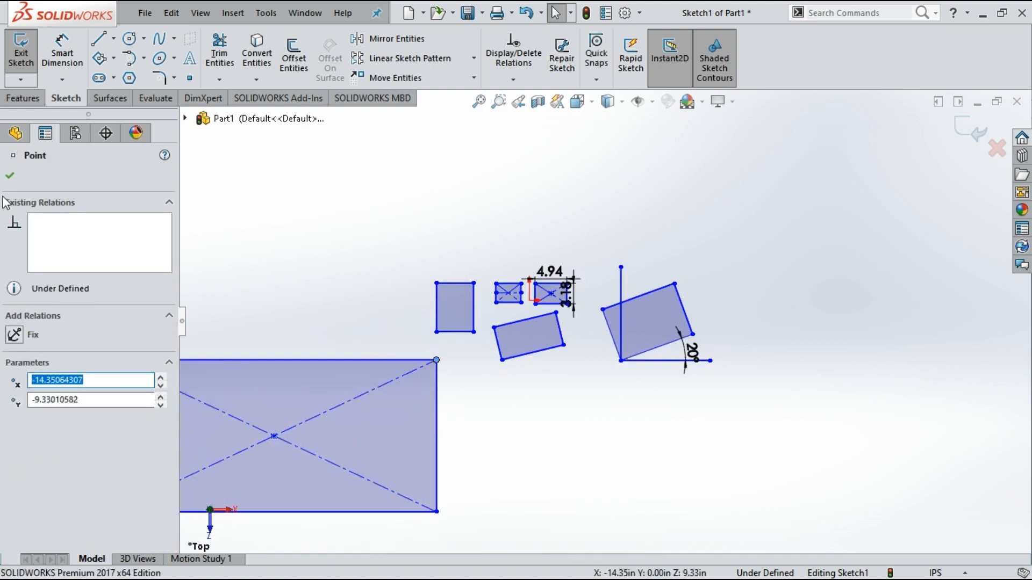
{"action": "left_click", "coordinate": [10, 176]}
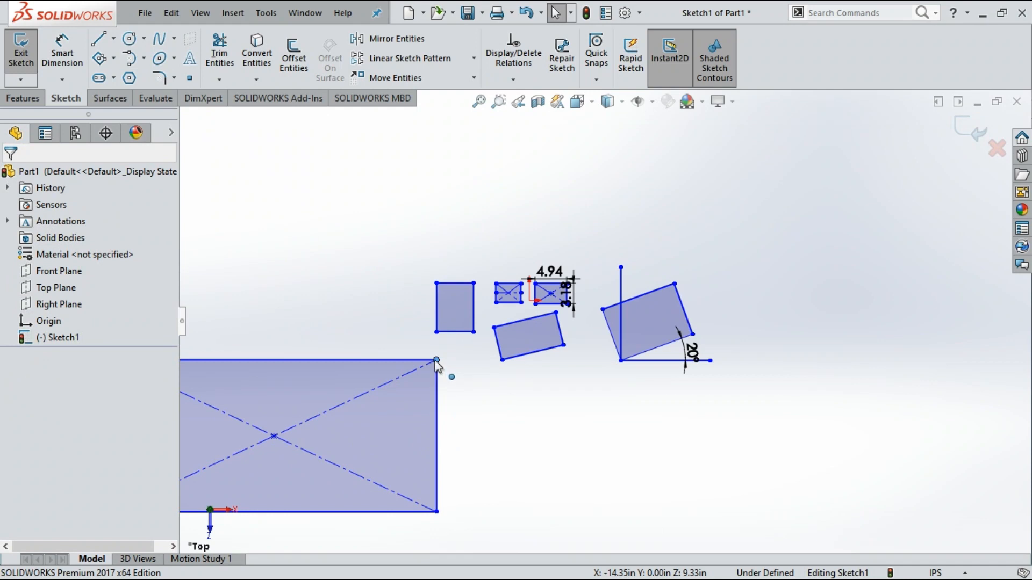
{"action": "scroll", "coordinate": [334, 410], "scroll_direction": "up", "scroll_amount": 2}
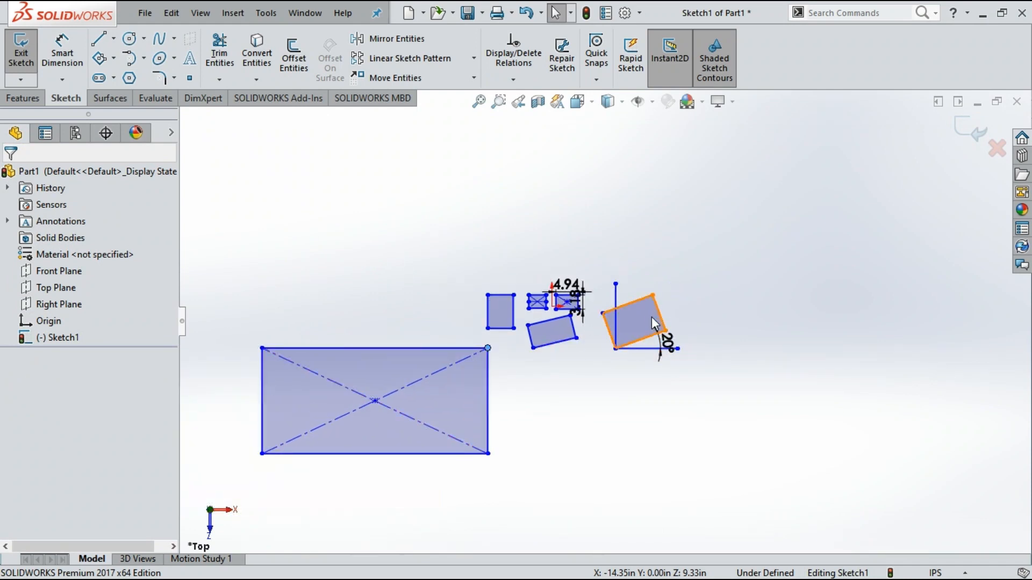
Sketch a parallelogram right of the large rectangle, its base about 37.9 in long and its slanted side about 27.6 in at 72°
{"action": "left_click", "coordinate": [114, 59]}
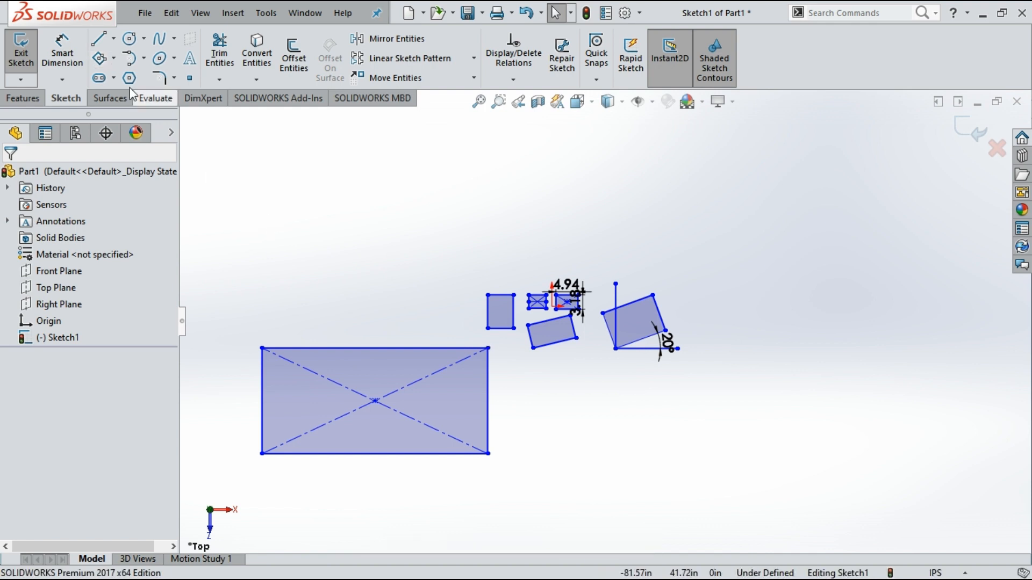
{"action": "left_click", "coordinate": [114, 60]}
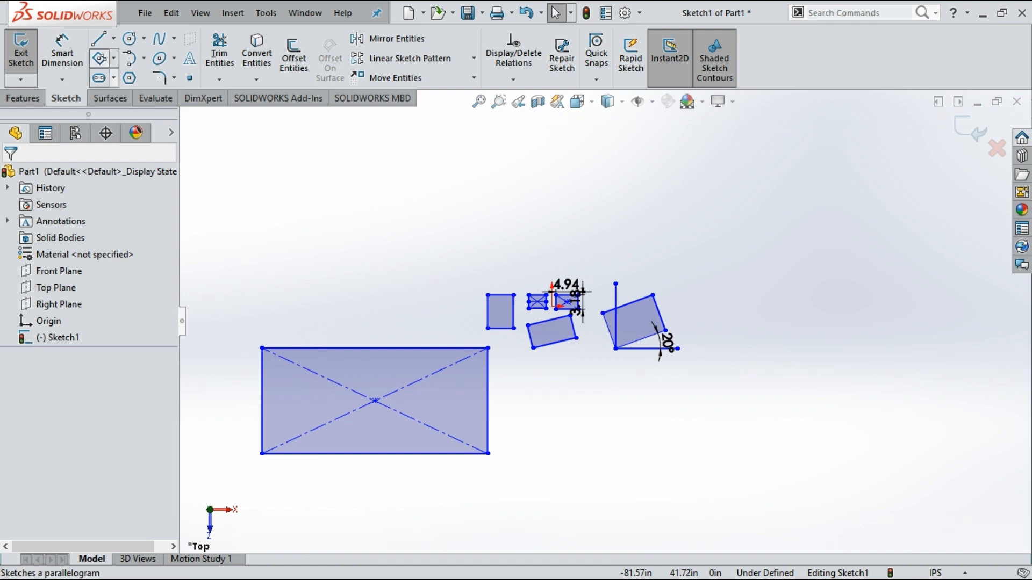
{"action": "left_click", "coordinate": [140, 149]}
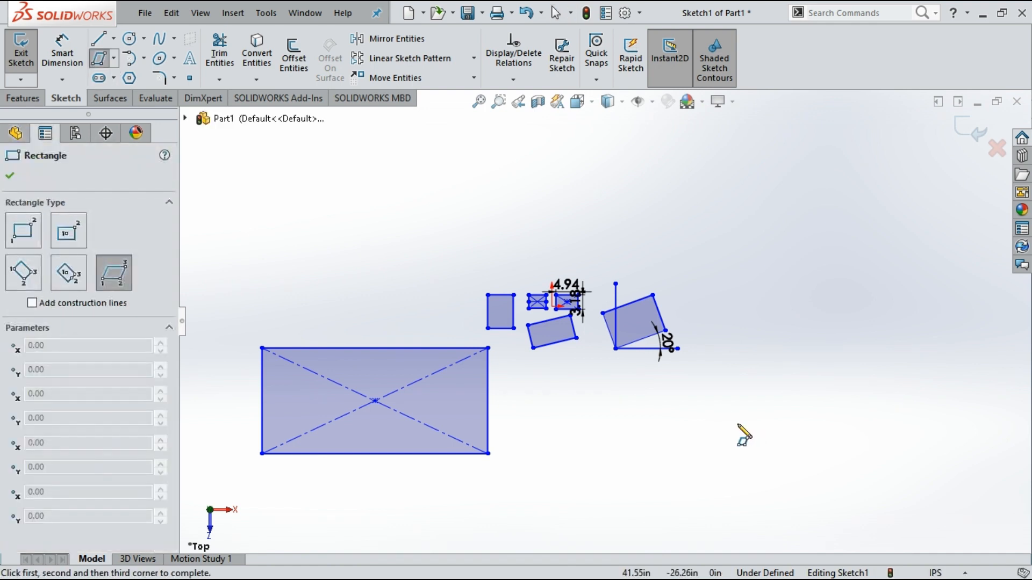
{"action": "scroll", "coordinate": [740, 425], "scroll_direction": "down", "scroll_amount": 3}
{"action": "scroll", "coordinate": [672, 419], "scroll_direction": "up", "scroll_amount": 2}
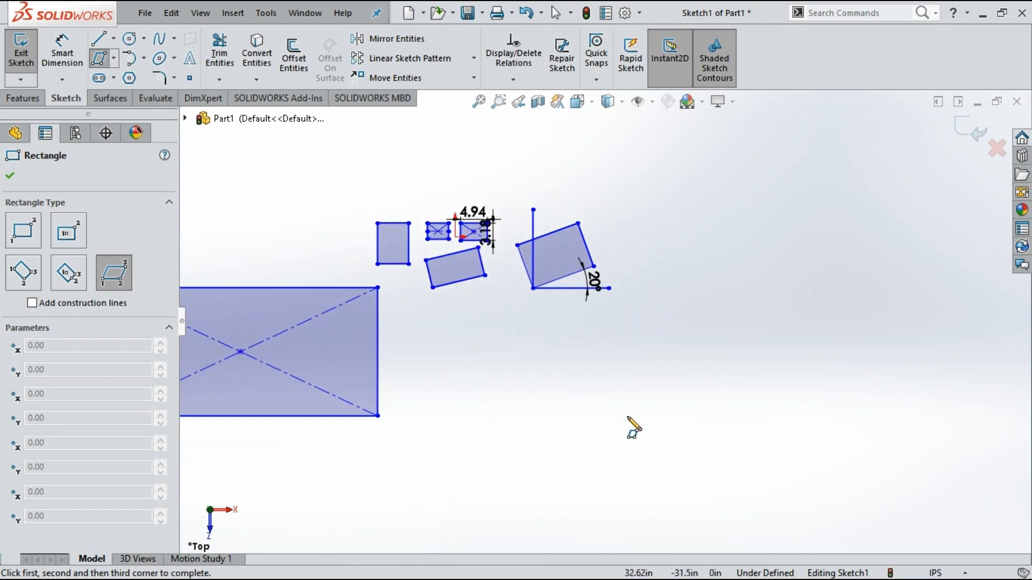
{"action": "left_click", "coordinate": [615, 461]}
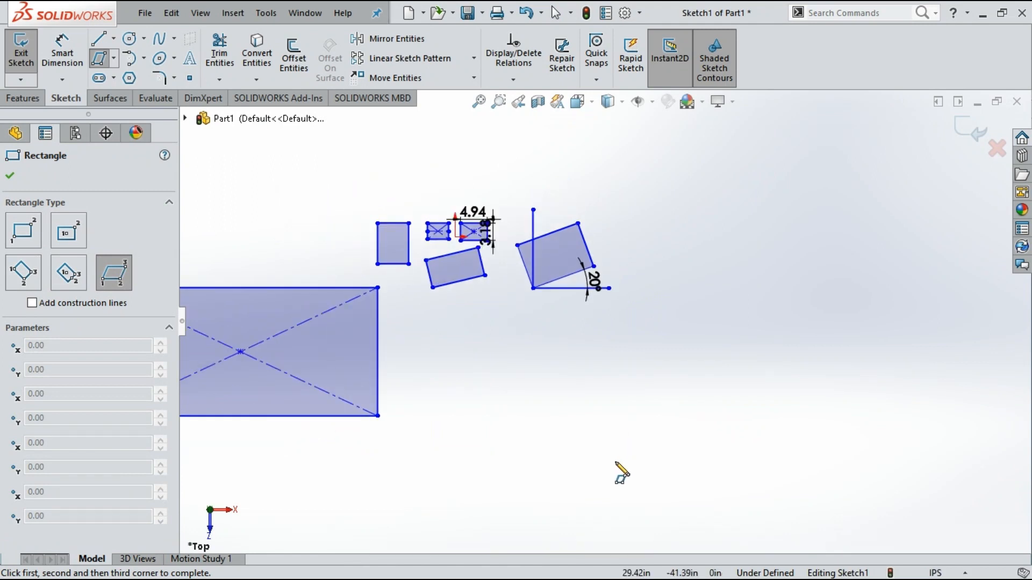
{"action": "left_click", "coordinate": [821, 454]}
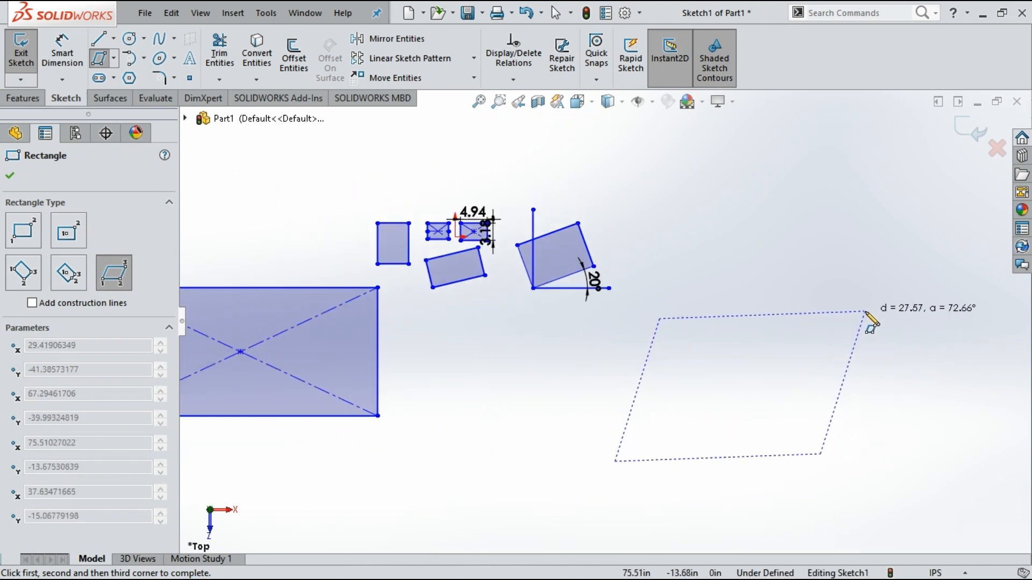
{"action": "left_click", "coordinate": [866, 311]}
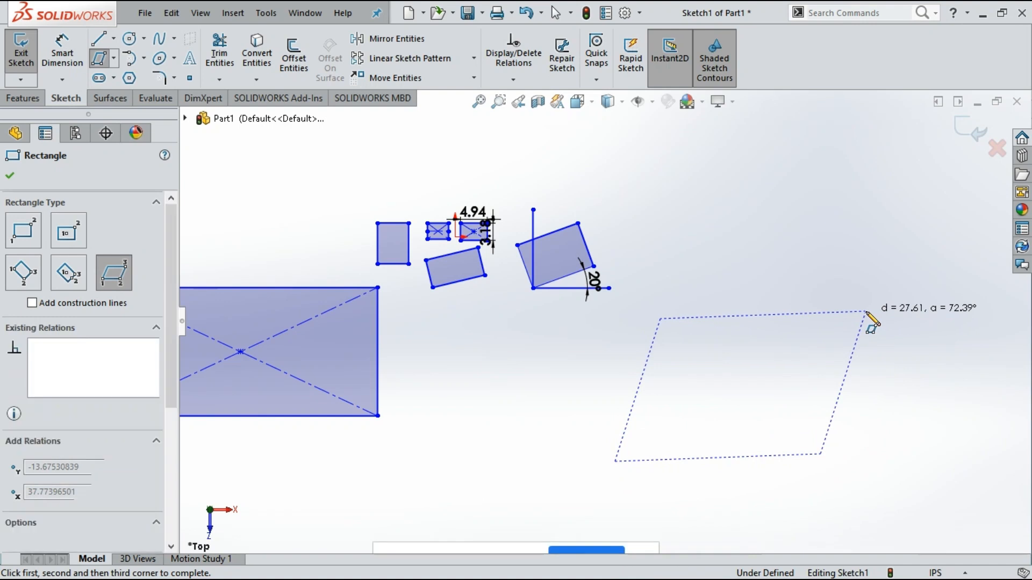
{"action": "left_click", "coordinate": [10, 175]}
Try to dimension the angle between the large center rectangle's upper and right sides
{"action": "scroll", "coordinate": [962, 414], "scroll_direction": "down", "scroll_amount": 2}
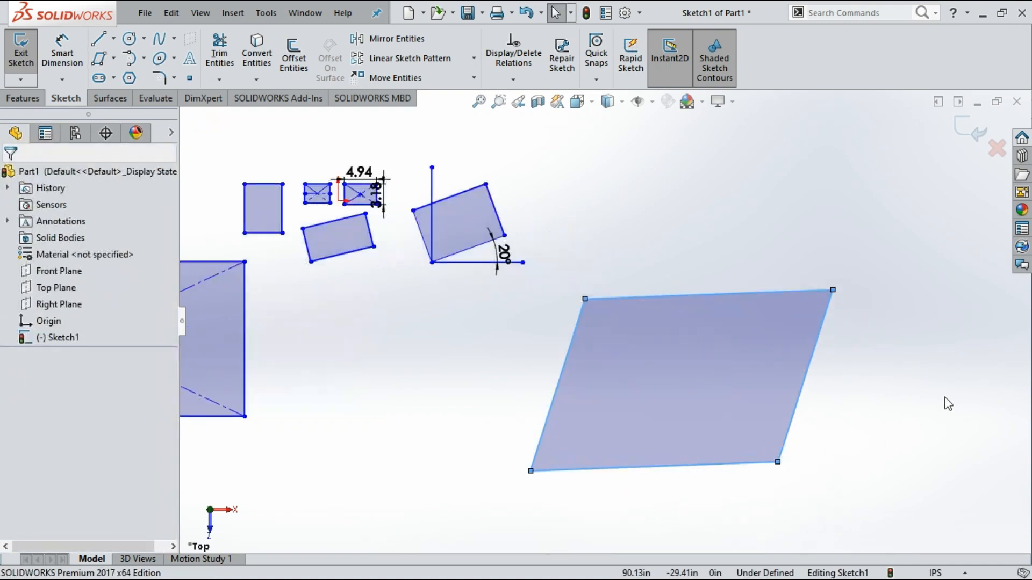
{"action": "scroll", "coordinate": [749, 364], "scroll_direction": "up", "scroll_amount": 1}
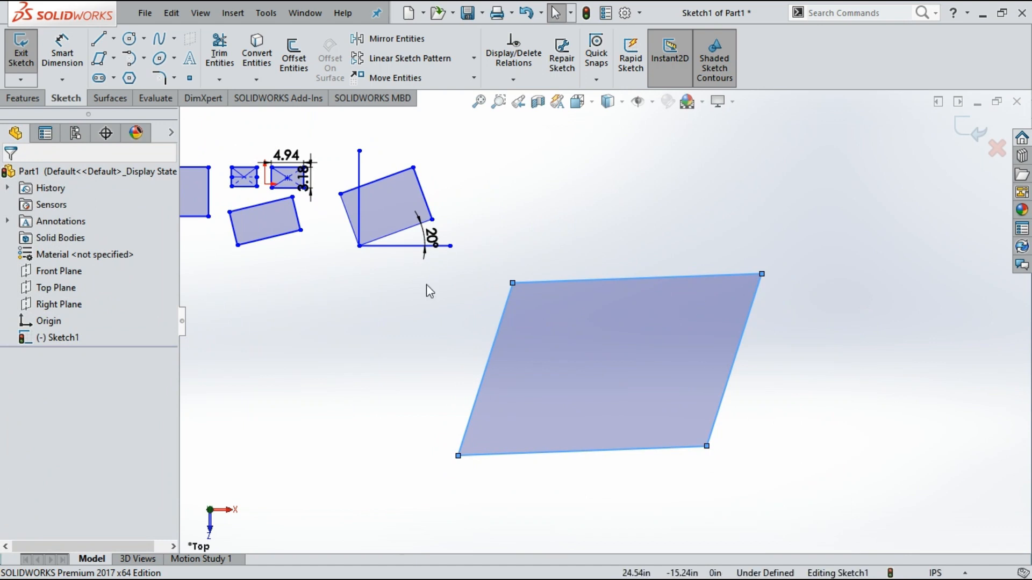
{"action": "scroll", "coordinate": [520, 291], "scroll_direction": "up", "scroll_amount": 3}
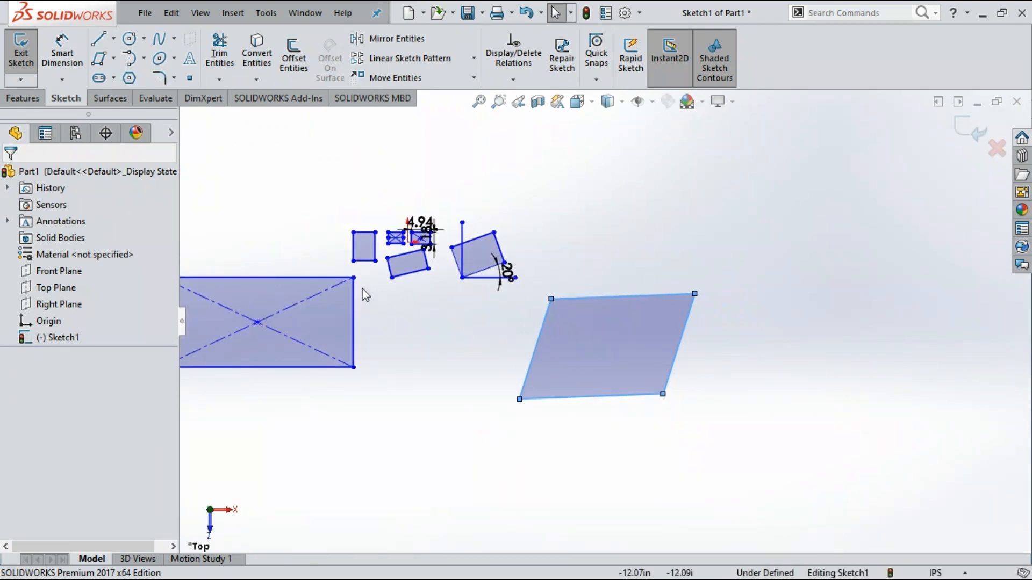
{"action": "scroll", "coordinate": [360, 288], "scroll_direction": "up", "scroll_amount": 1}
{"action": "left_click", "coordinate": [62, 54]}
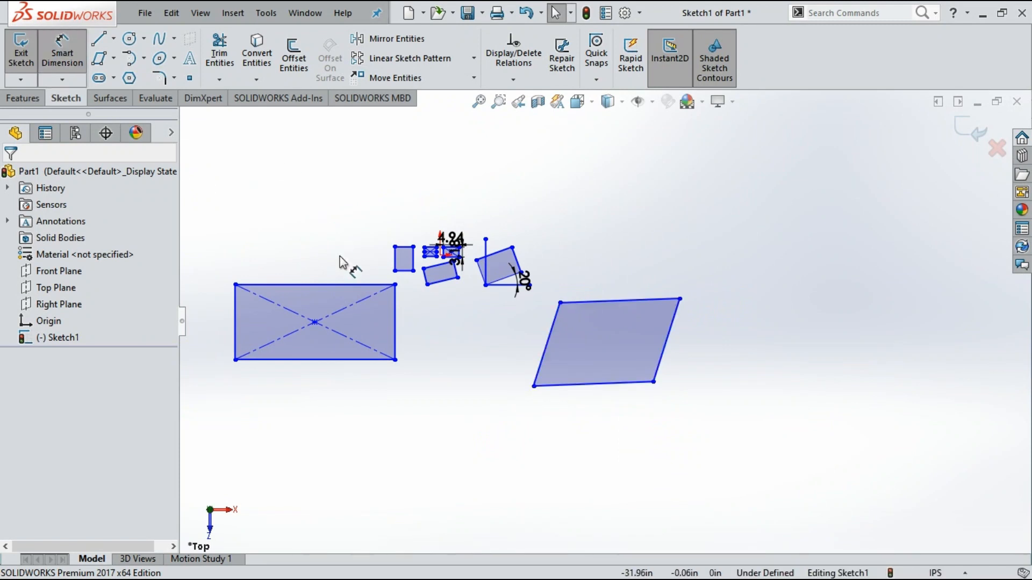
{"action": "scroll", "coordinate": [333, 284], "scroll_direction": "down", "scroll_amount": 1}
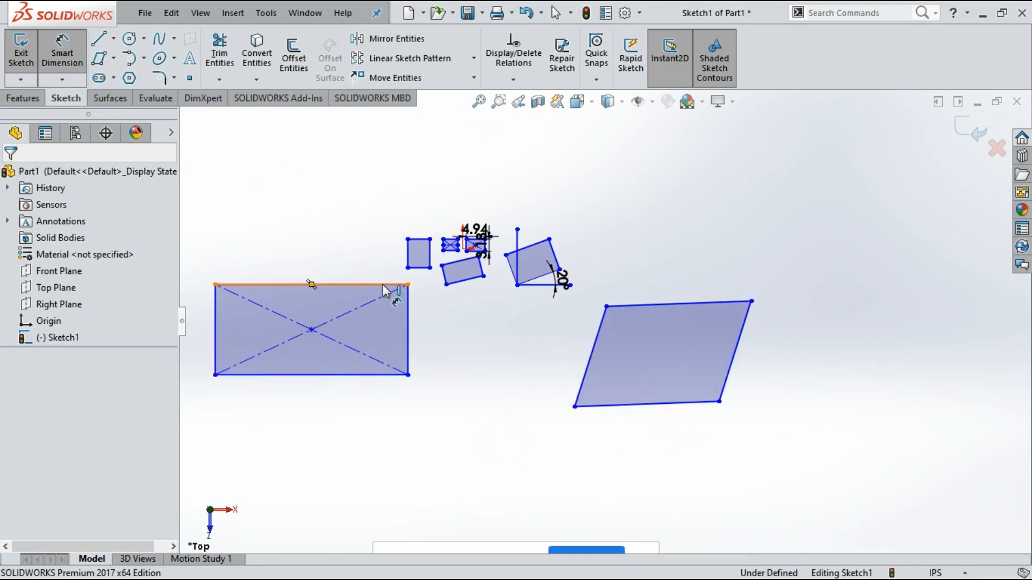
{"action": "left_click", "coordinate": [383, 285]}
{"action": "left_click", "coordinate": [408, 315]}
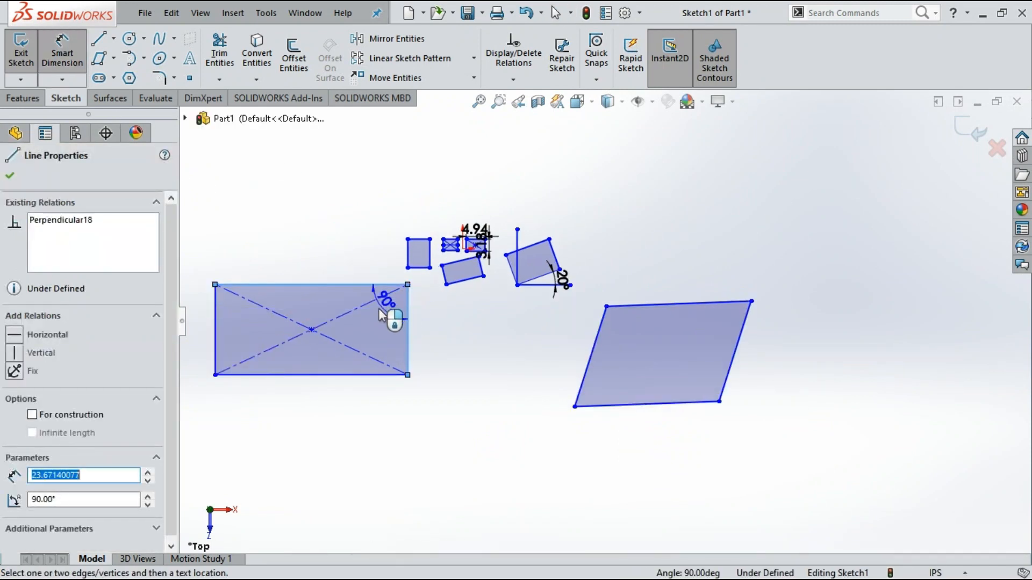
{"action": "left_click", "coordinate": [384, 319]}
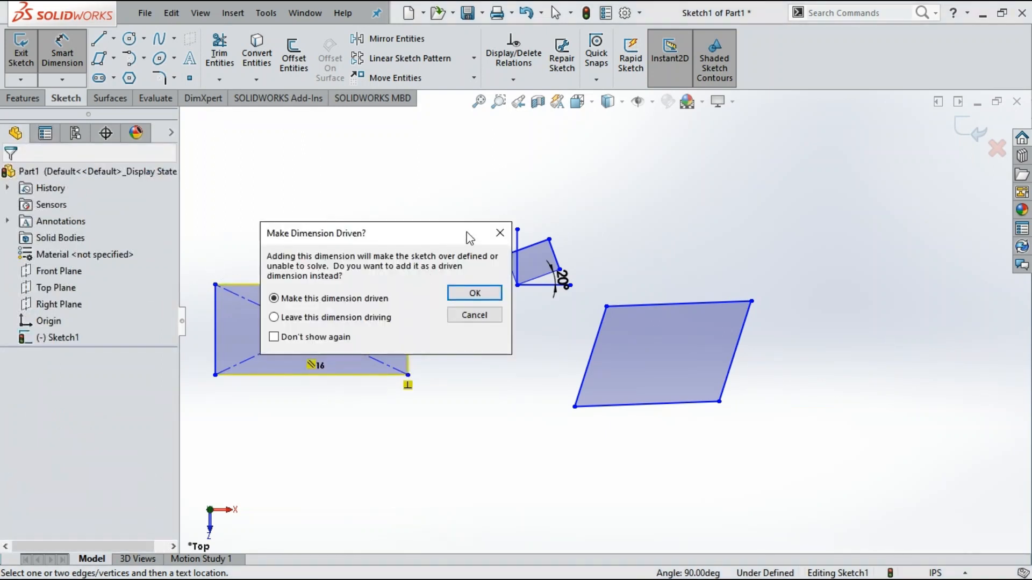
{"action": "left_click", "coordinate": [499, 233]}
{"action": "key", "text": "Escape"}
{"action": "scroll", "coordinate": [411, 288], "scroll_direction": "down", "scroll_amount": 5}
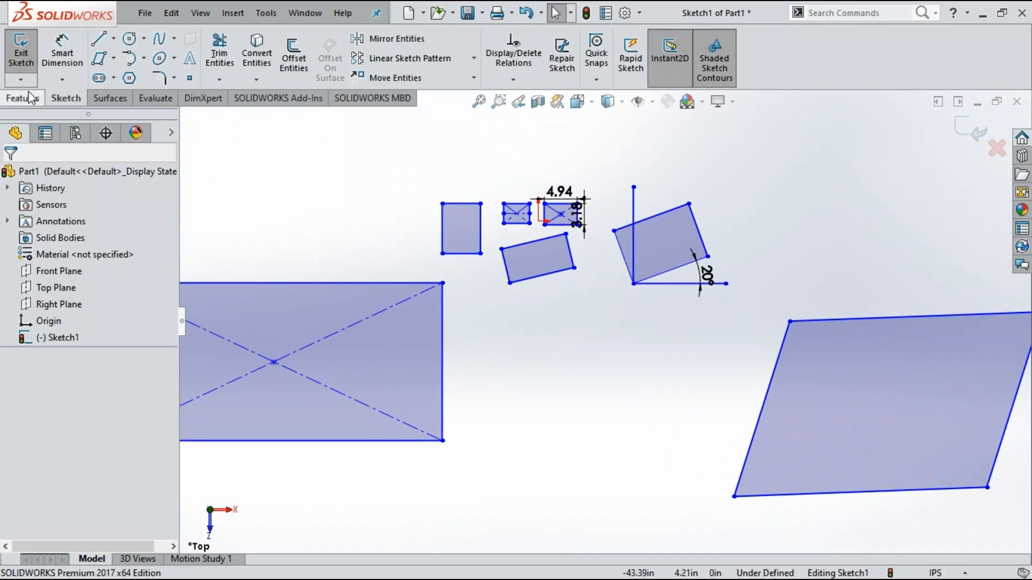
{"action": "left_click", "coordinate": [61, 54]}
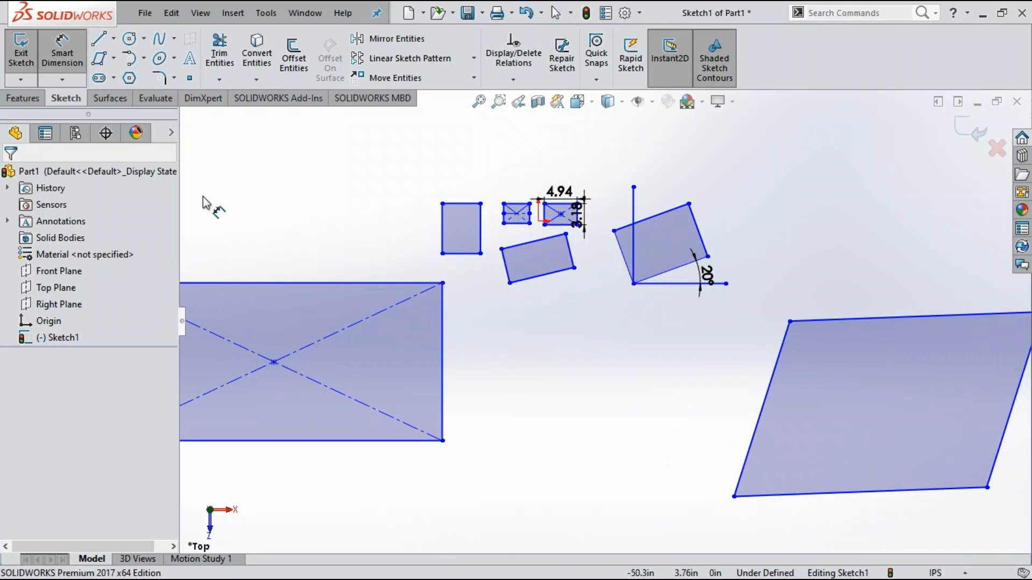
{"action": "left_click", "coordinate": [386, 285]}
{"action": "left_click", "coordinate": [442, 339]}
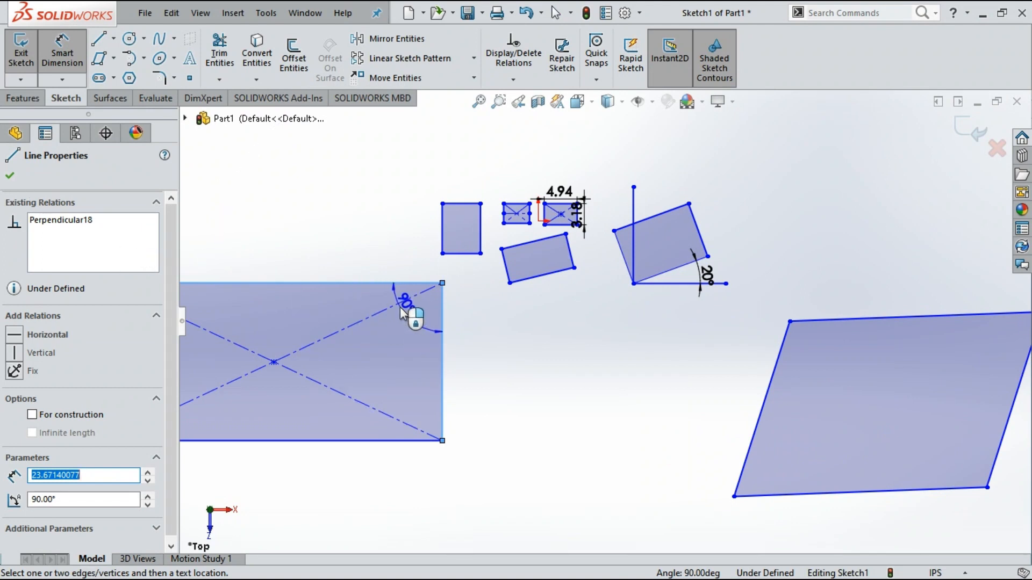
{"action": "left_click", "coordinate": [13, 179]}
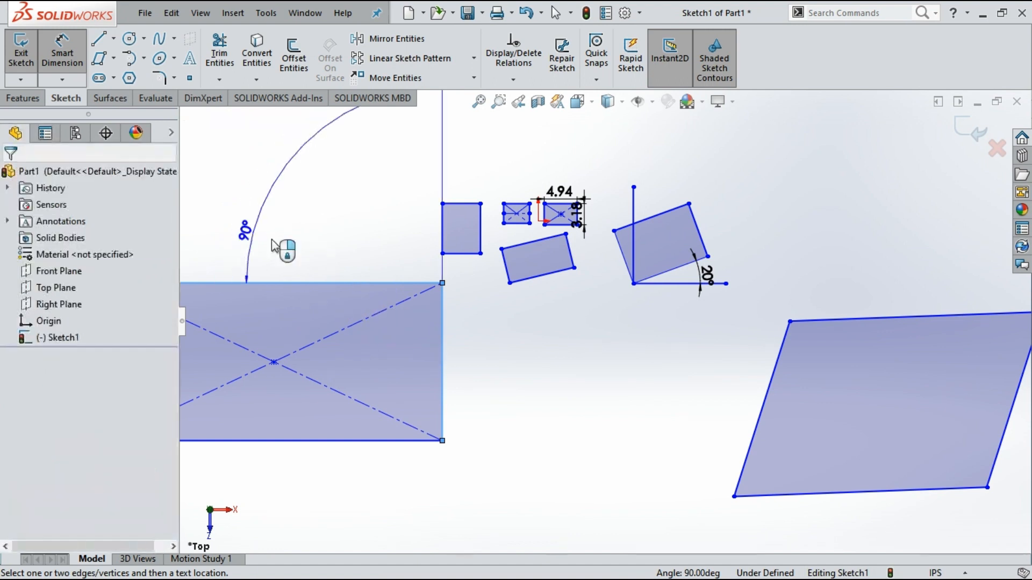
{"action": "key", "text": "Escape"}
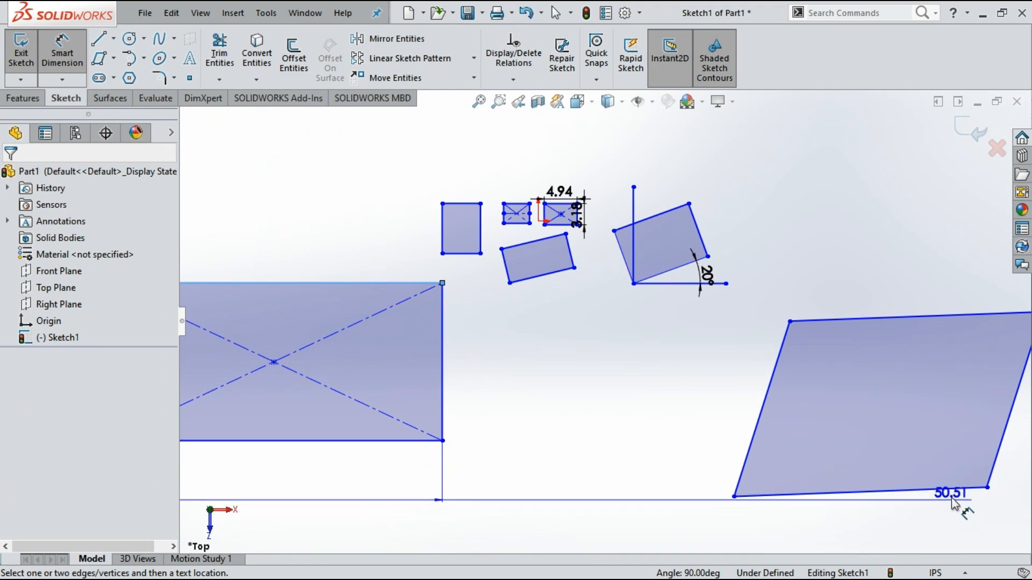
{"action": "key", "text": "z"}
{"action": "key", "text": "z"}
{"action": "key", "text": "Escape"}
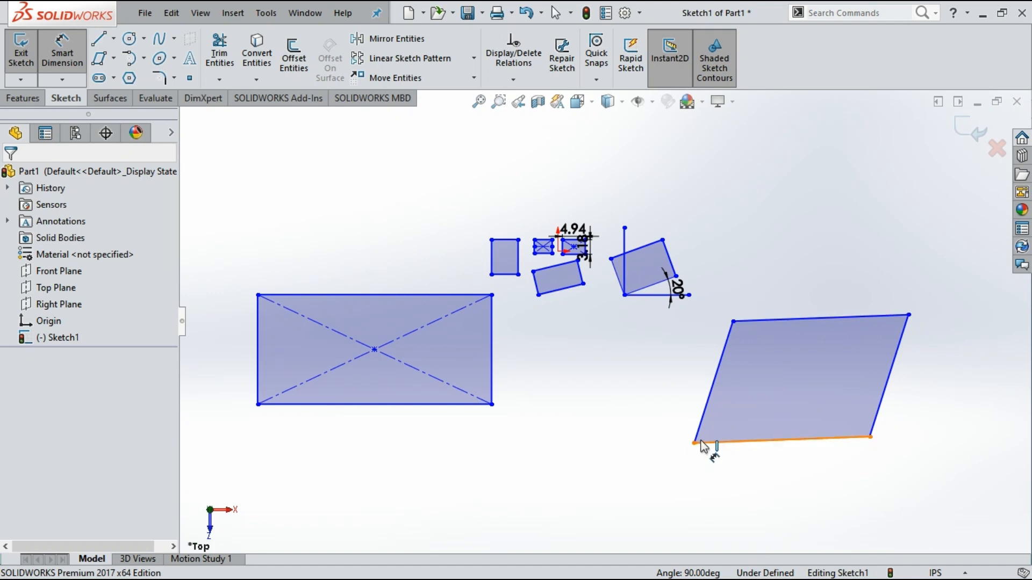
Dimension the angle between the parallelogram's upper and right sides as 70°
{"action": "left_click", "coordinate": [873, 318]}
{"action": "left_click", "coordinate": [896, 352]}
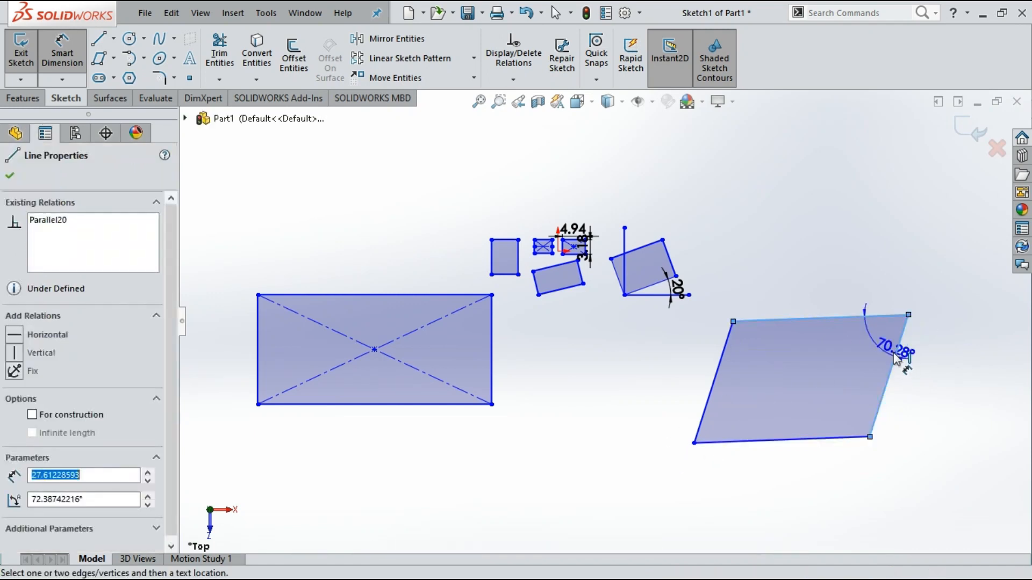
{"action": "left_click", "coordinate": [882, 356]}
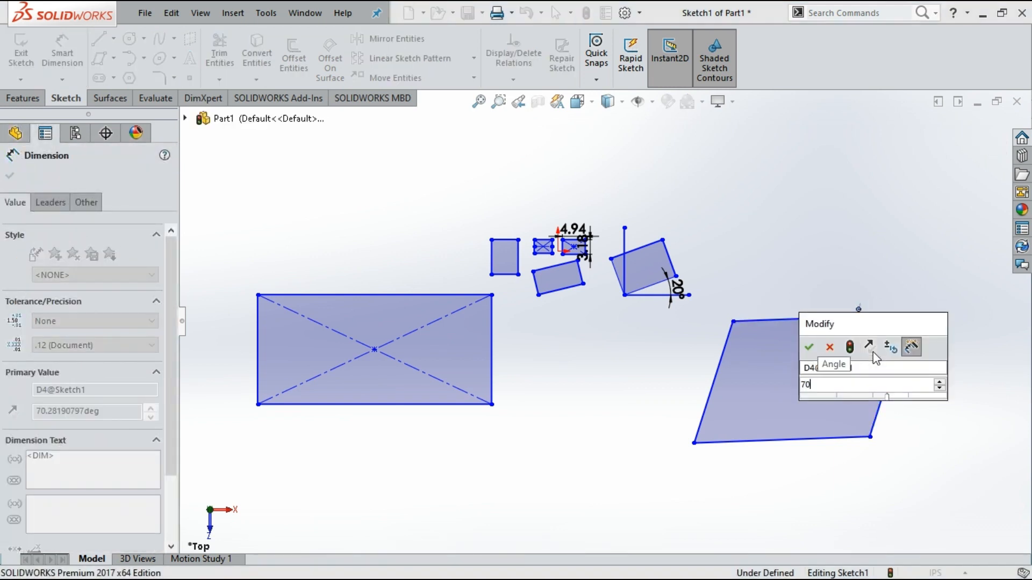
{"action": "key", "text": "Return"}
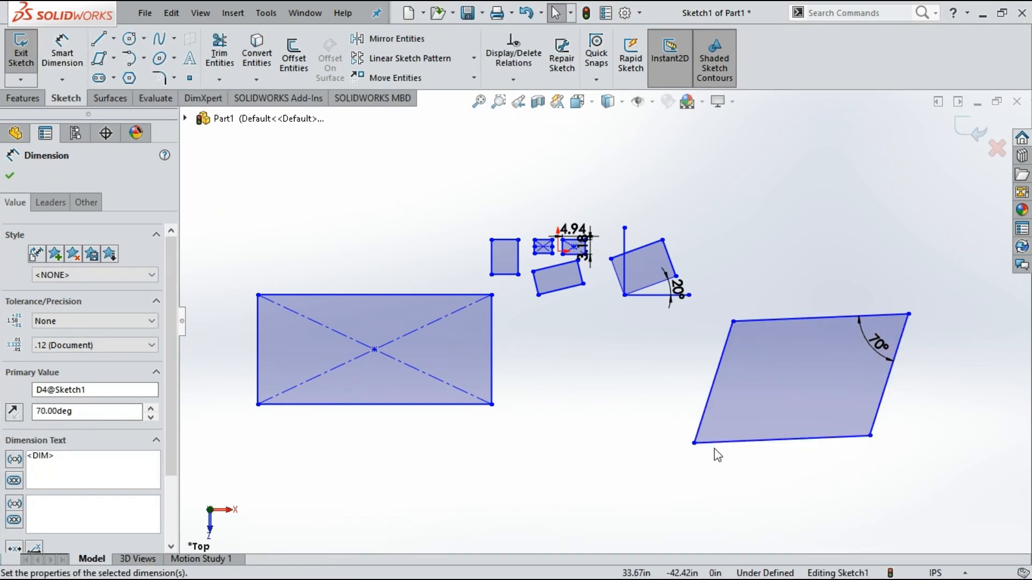
Preview the angle dimension between the parallelogram's lower and left sides without placing it
{"action": "left_click", "coordinate": [73, 68]}
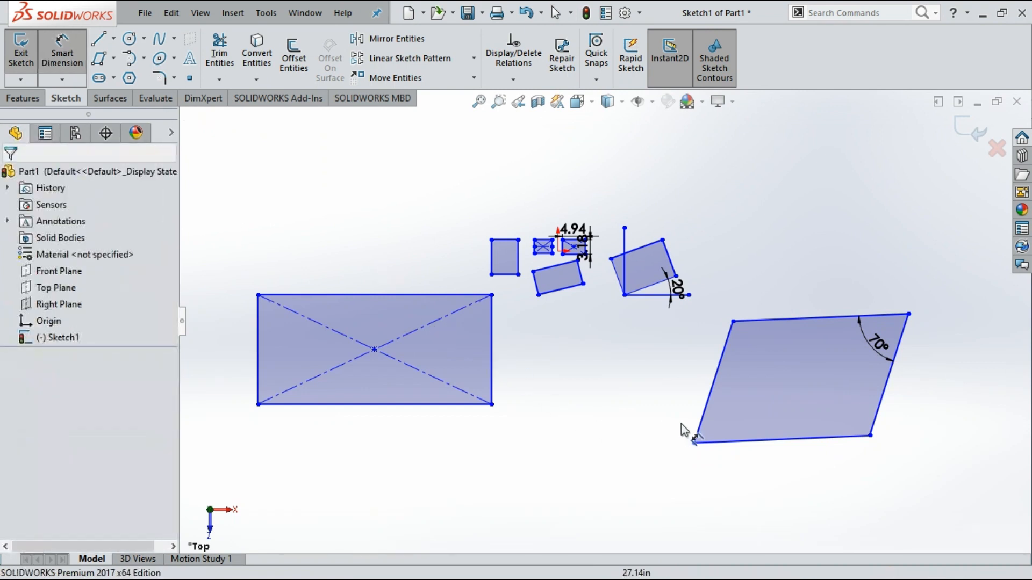
{"action": "left_click", "coordinate": [709, 444]}
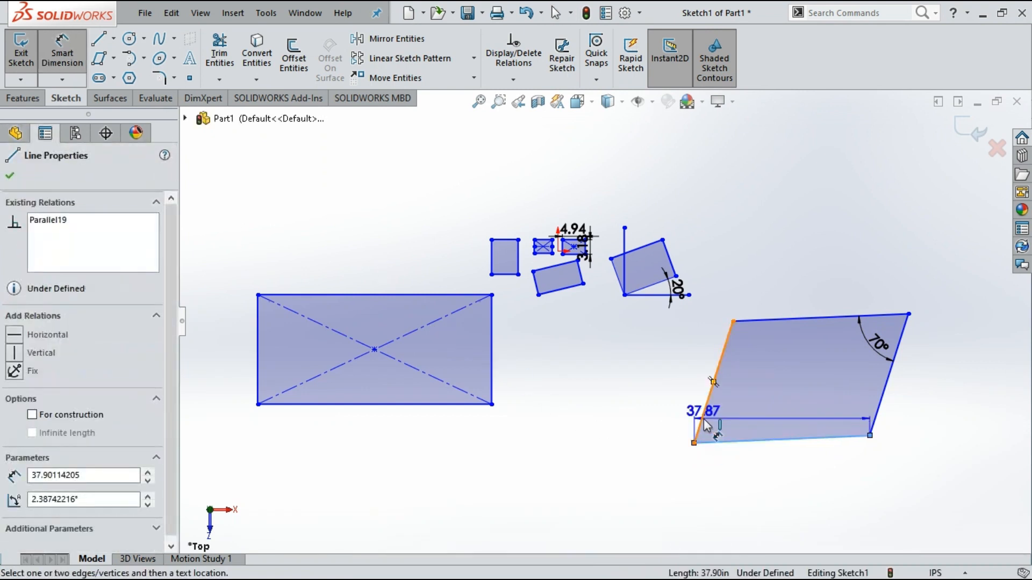
{"action": "left_click", "coordinate": [704, 423]}
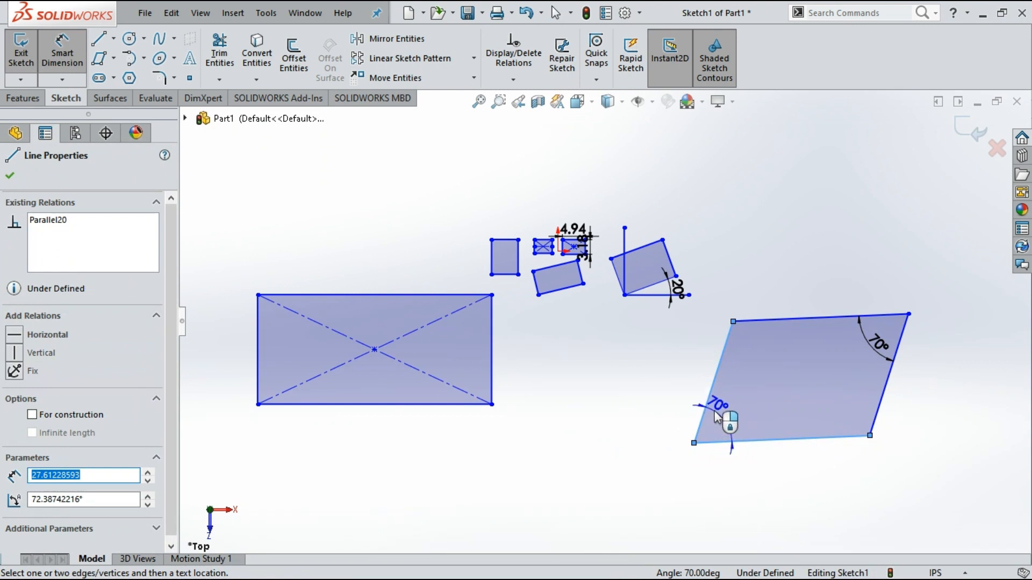
{"action": "left_click", "coordinate": [702, 424]}
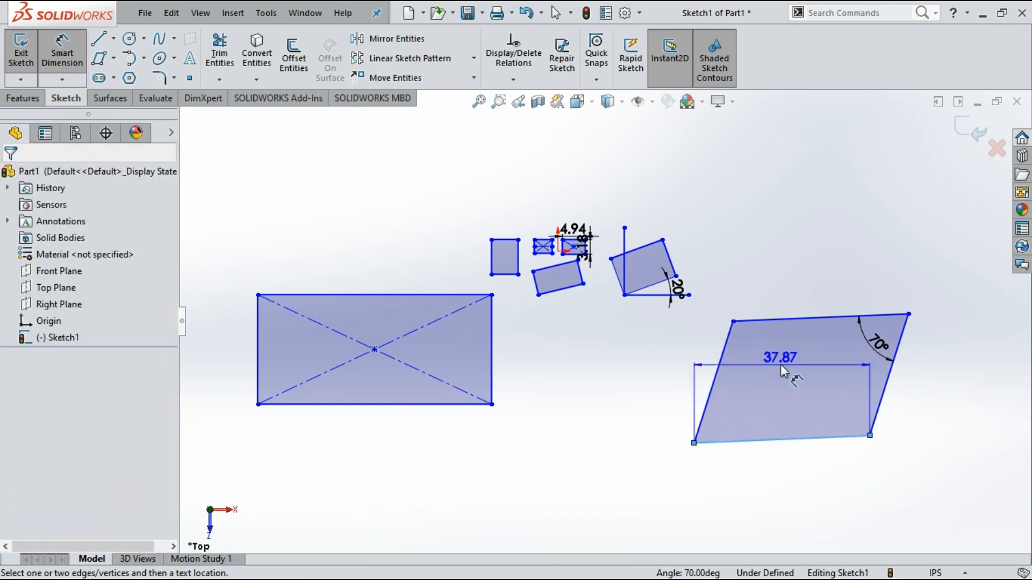
{"action": "key", "text": "Escape"}
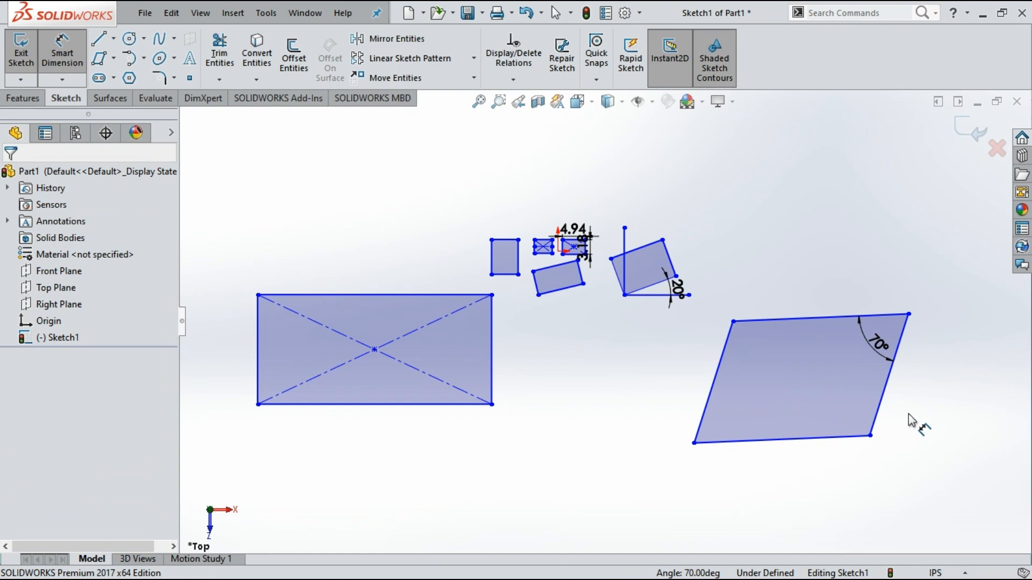
Preview the angle dimension between the parallelogram's lower and right sides without placing it
{"action": "left_click", "coordinate": [867, 436]}
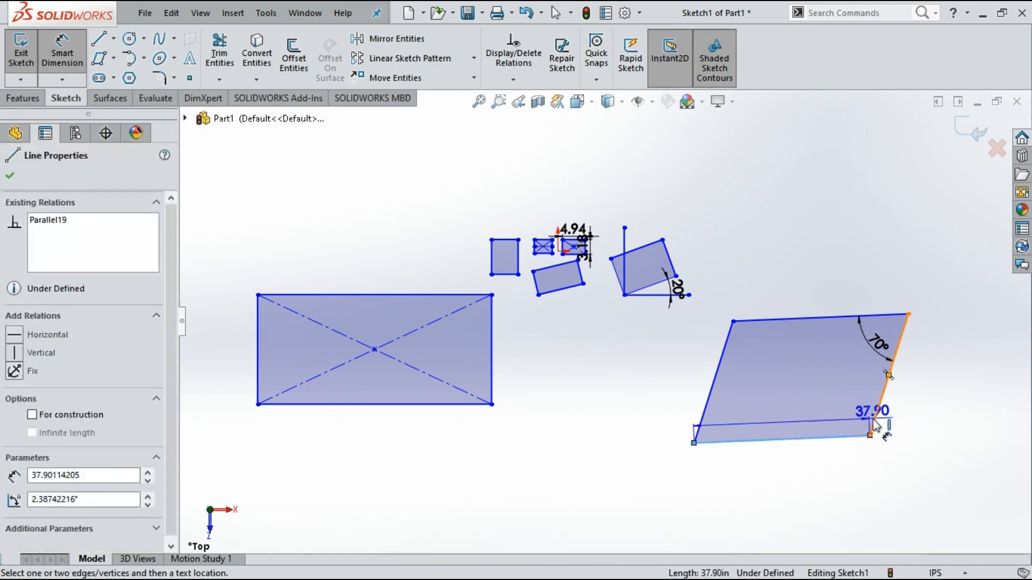
{"action": "left_click", "coordinate": [874, 423]}
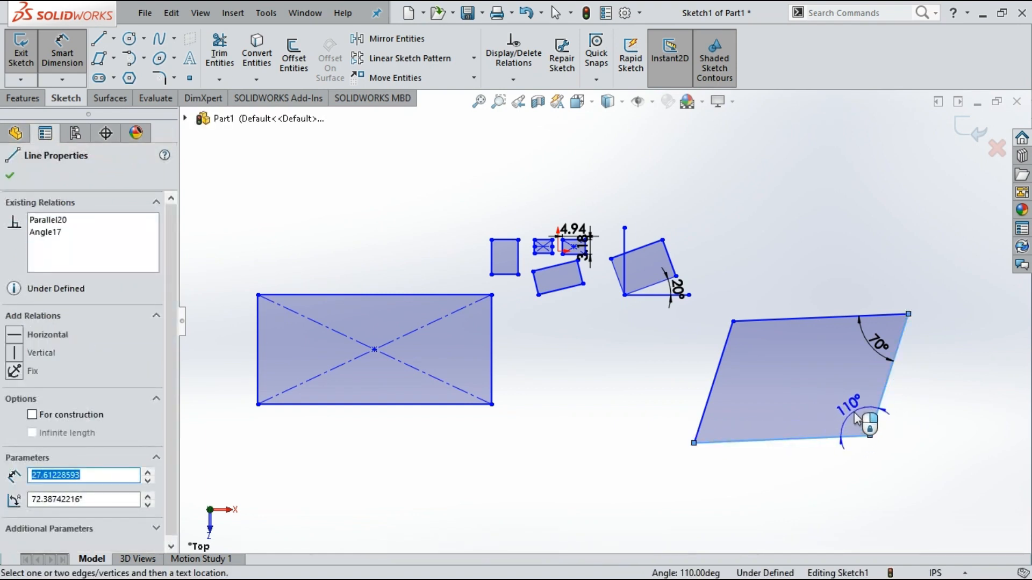
{"action": "key", "text": "Escape"}
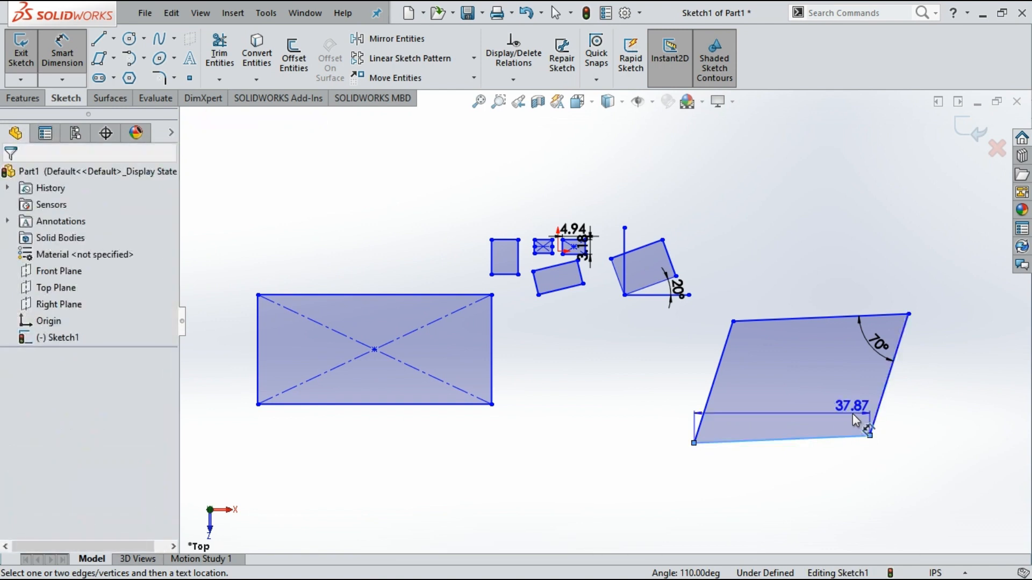
{"action": "key", "text": "Escape"}
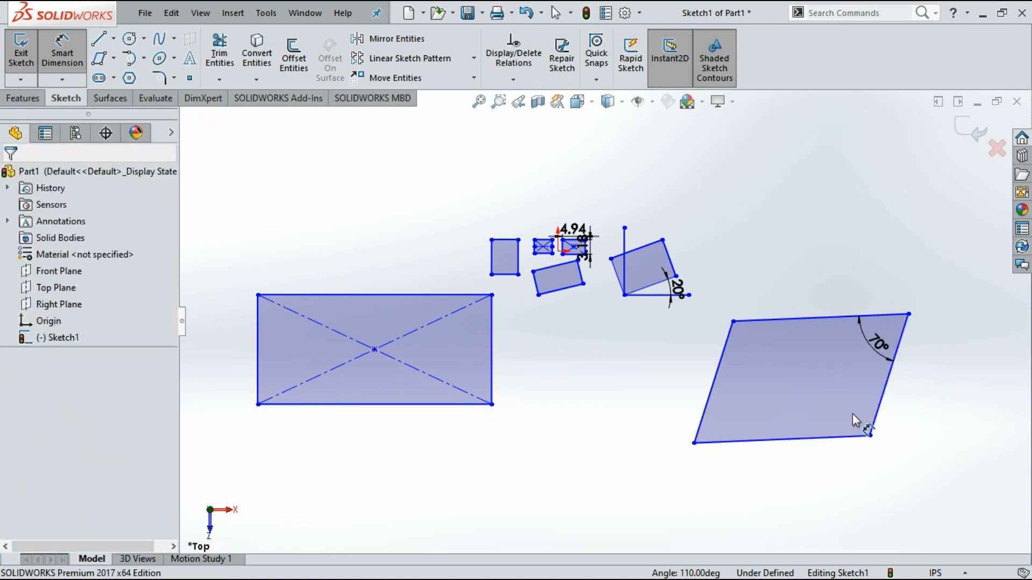
Try to dimension the angle between the parallelogram's upper and left sides
{"action": "left_click", "coordinate": [758, 320]}
{"action": "left_click", "coordinate": [727, 347]}
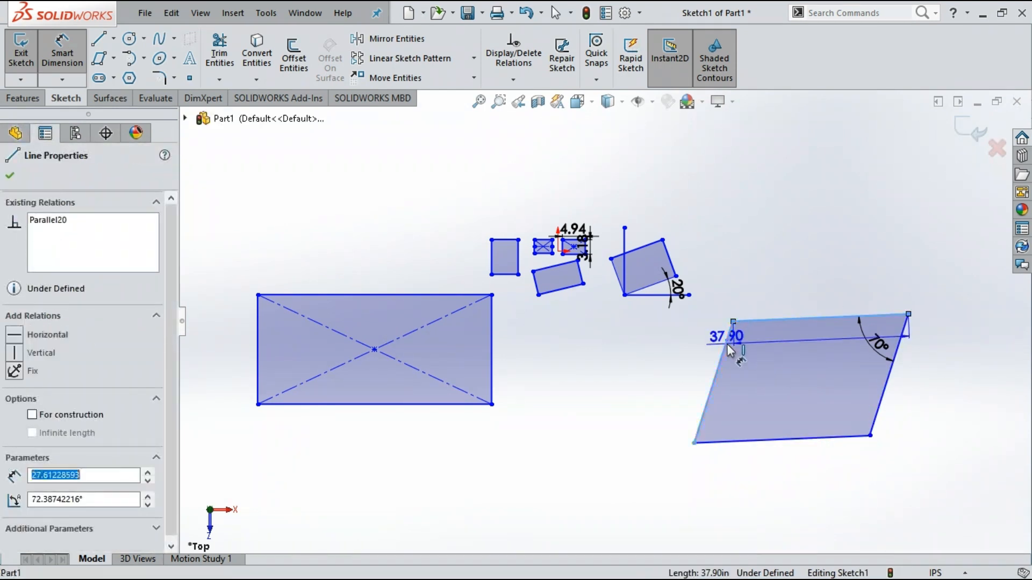
{"action": "left_click", "coordinate": [755, 347]}
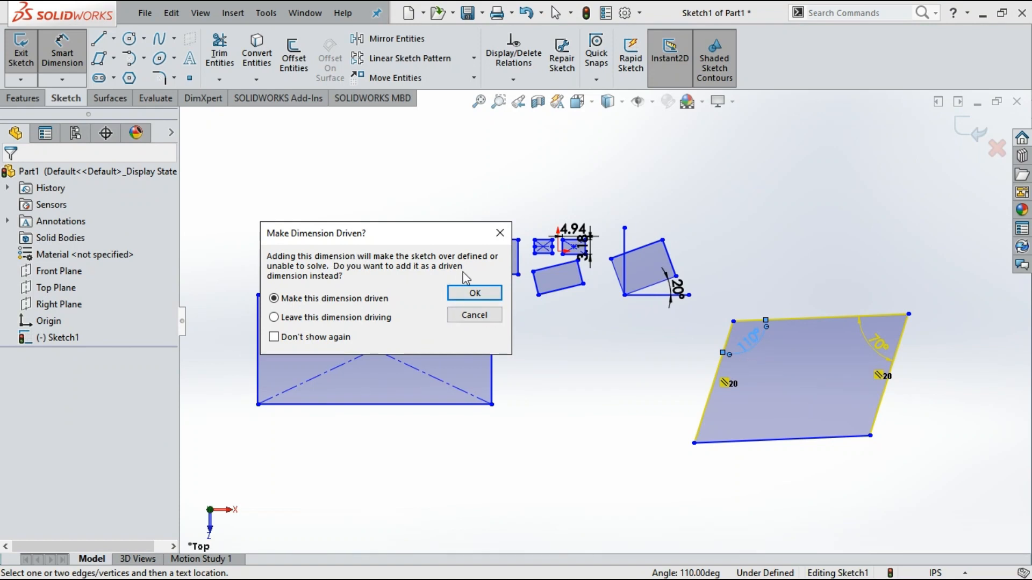
{"action": "left_click", "coordinate": [500, 233]}
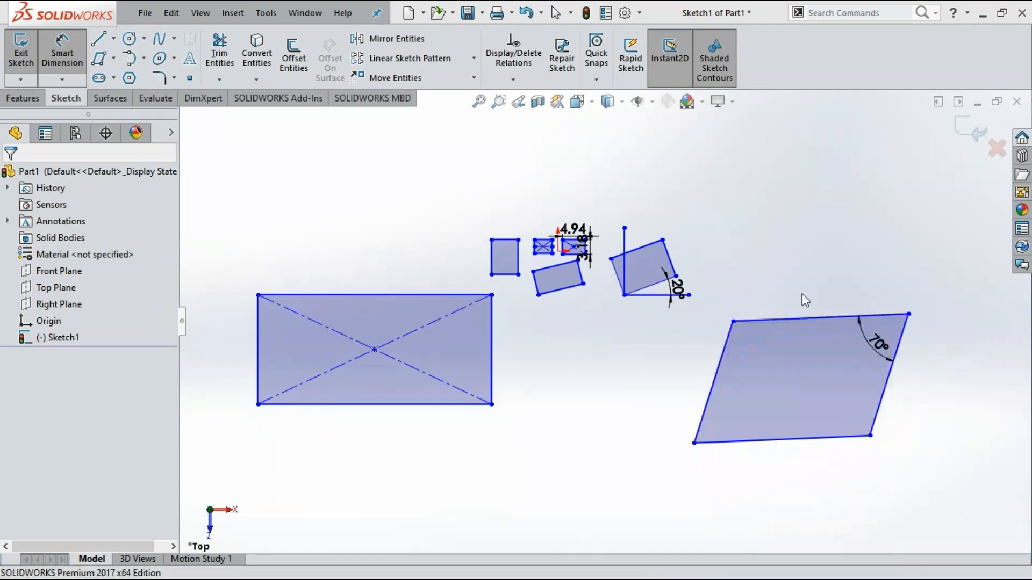
{"action": "key", "text": "Escape"}
Remove all four sides of the parallelogram with Power trim
{"action": "left_click", "coordinate": [878, 344]}
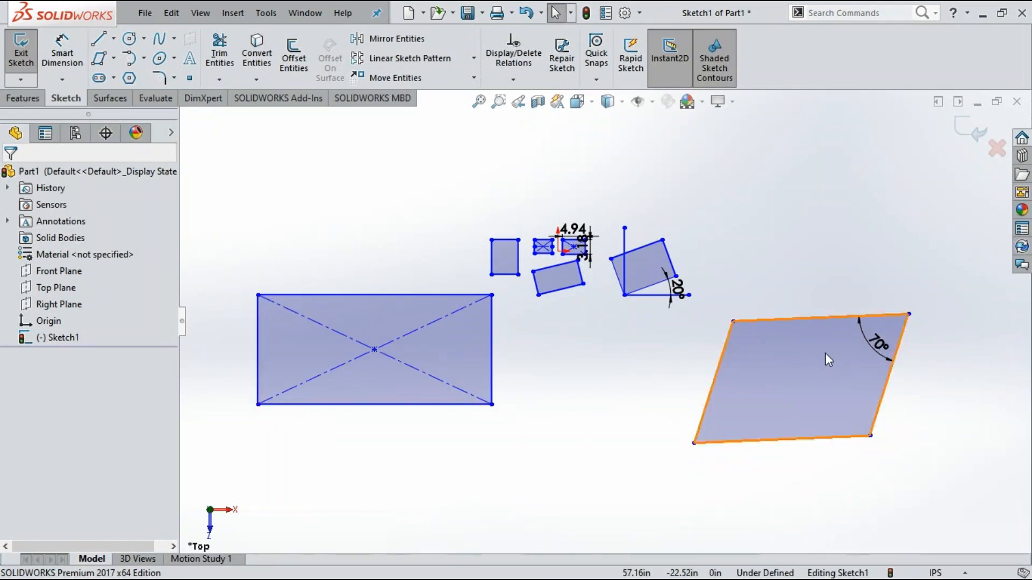
{"action": "key", "text": "z"}
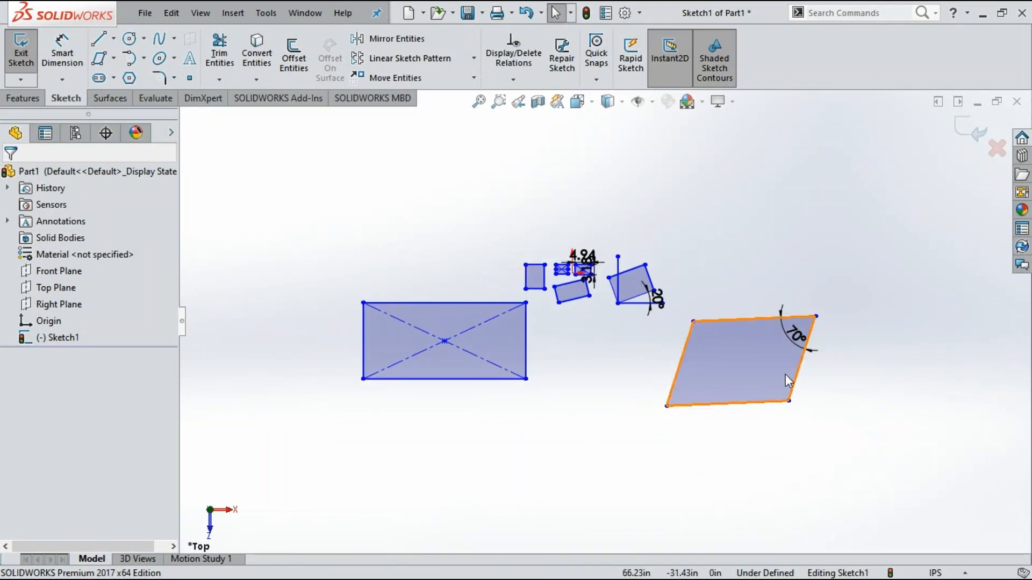
{"action": "scroll", "coordinate": [785, 375], "scroll_direction": "down", "scroll_amount": 2}
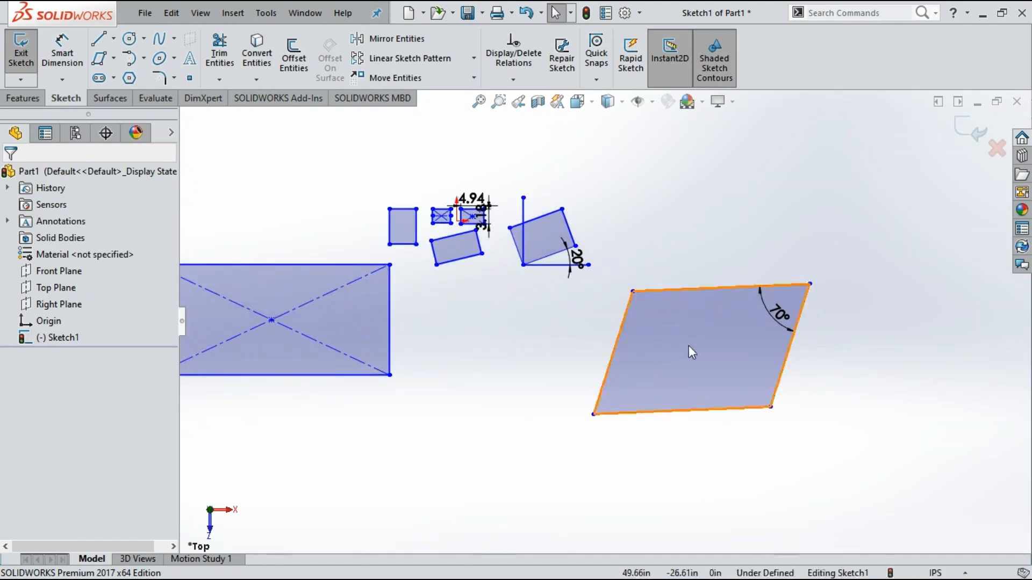
{"action": "left_click", "coordinate": [219, 54]}
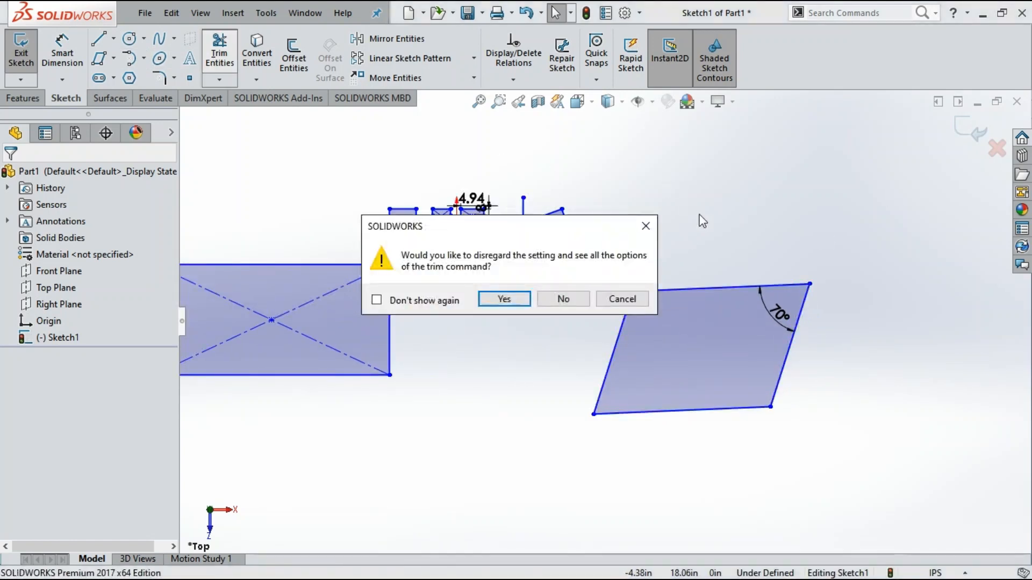
{"action": "left_click", "coordinate": [496, 297]}
{"action": "mouse_move", "coordinate": [719, 228]}
{"action": "left_mouse_down"}
{"action": "mouse_move", "coordinate": [624, 359]}
{"action": "mouse_move", "coordinate": [692, 371]}
{"action": "mouse_move", "coordinate": [776, 331]}
{"action": "mouse_move", "coordinate": [801, 341]}
{"action": "left_mouse_up"}
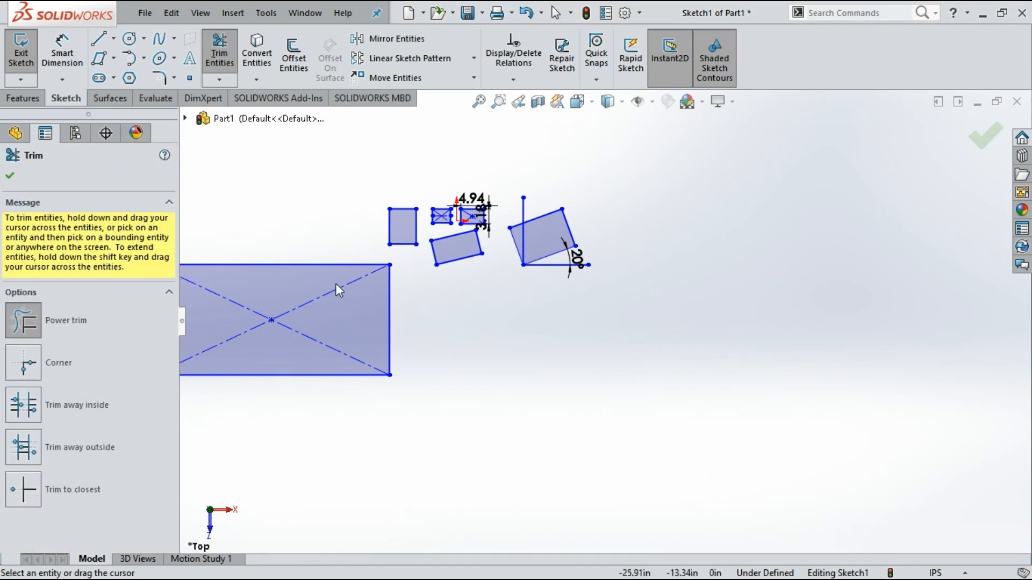
{"action": "left_click", "coordinate": [10, 176]}
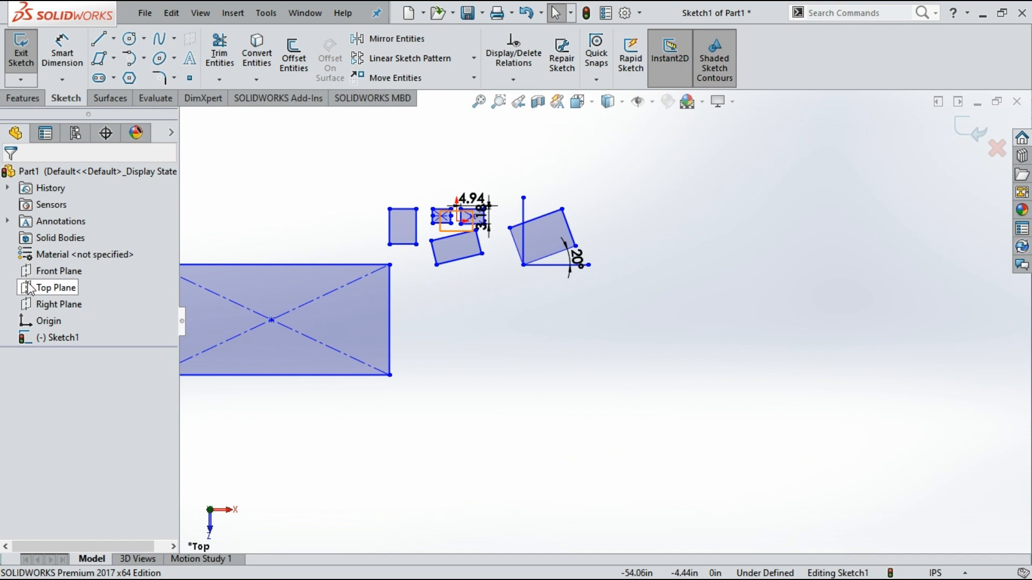
Reopen the existing sketch and draw a center rectangle about 78.65 by 32.69 in where the parallelogram was
{"action": "left_click", "coordinate": [56, 288]}
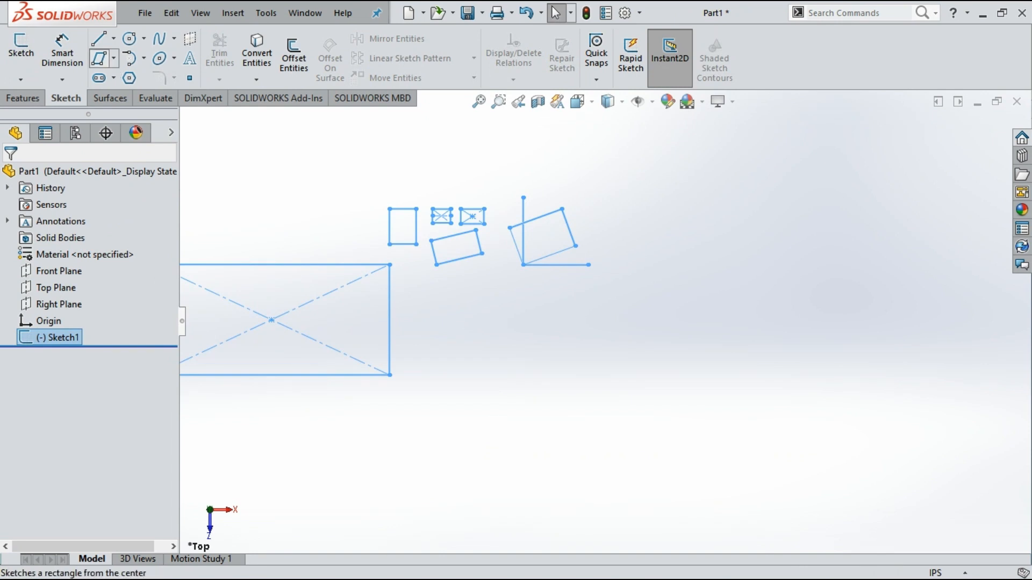
{"action": "left_click", "coordinate": [102, 59]}
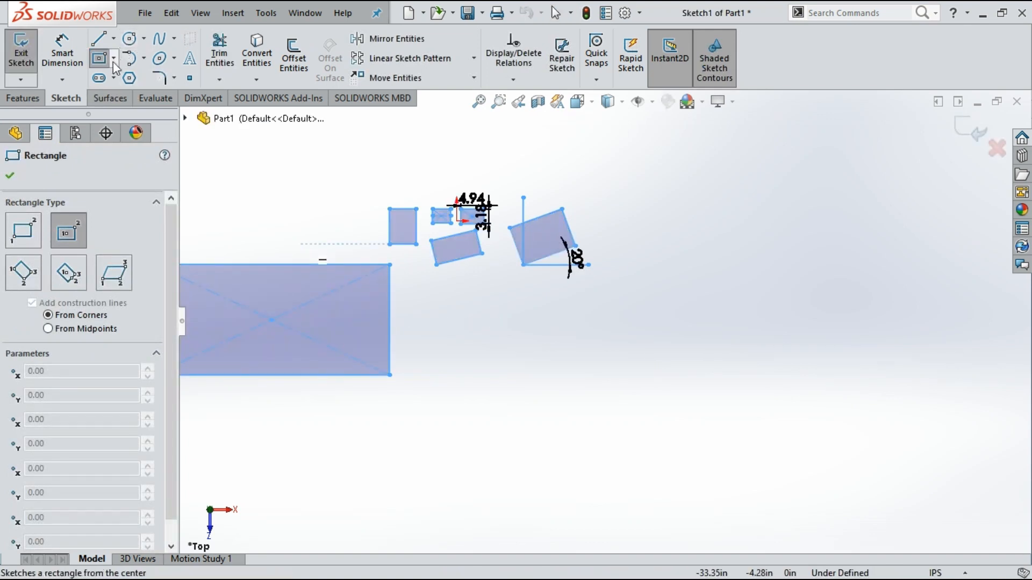
{"action": "left_click", "coordinate": [699, 385]}
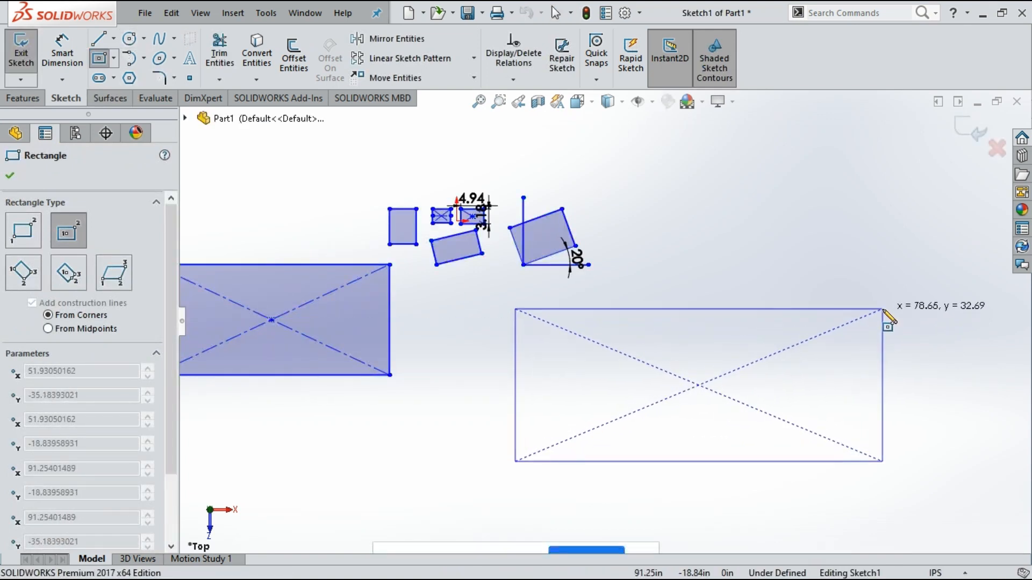
{"action": "left_click", "coordinate": [882, 309]}
{"action": "key", "text": "z"}
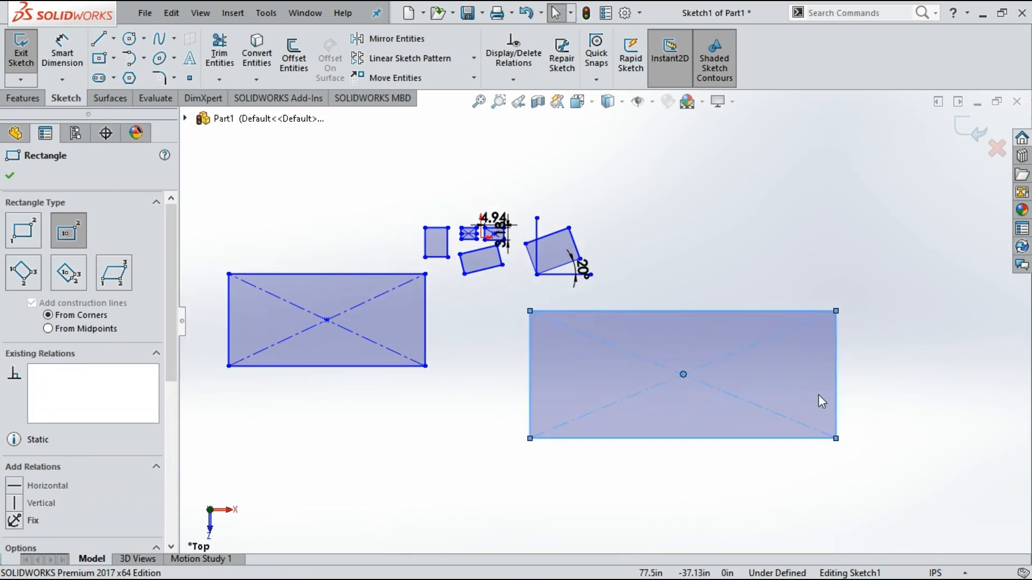
{"action": "left_click", "coordinate": [10, 179]}
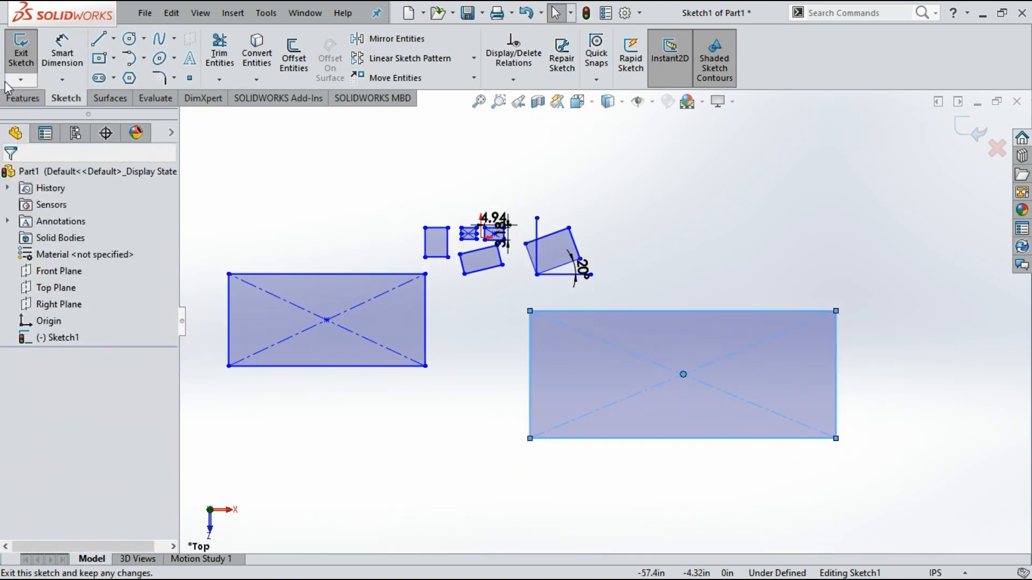
Extrude only the newly drawn center rectangle's region as a blind boss with a depth of 1.00 in
{"action": "left_click", "coordinate": [23, 98]}
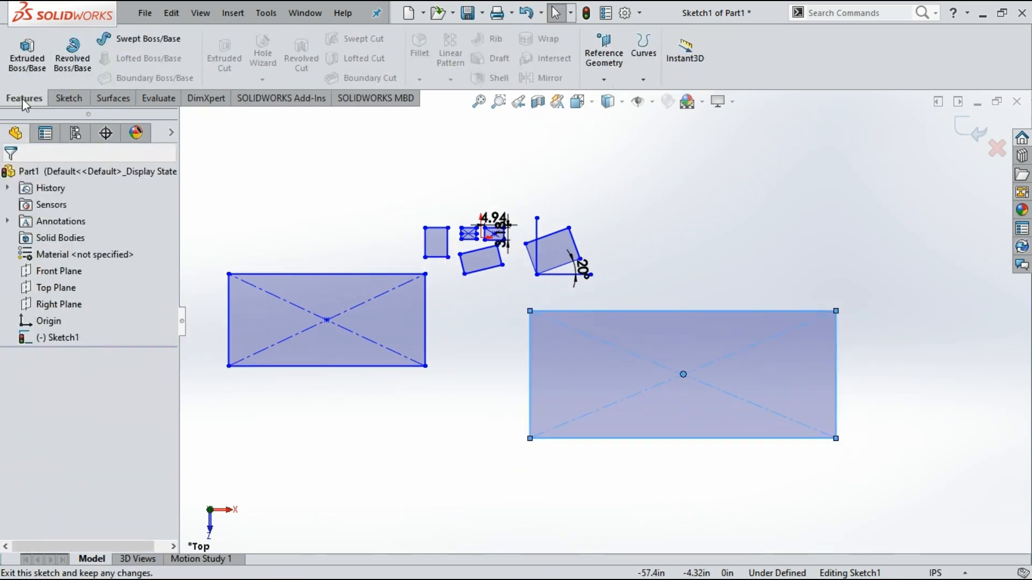
{"action": "left_click", "coordinate": [27, 57]}
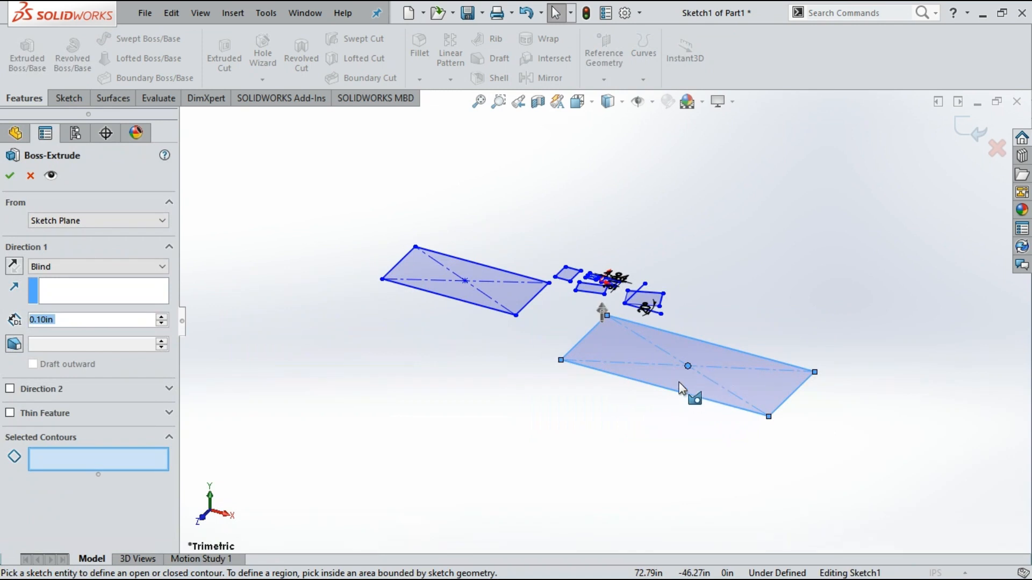
{"action": "left_click", "coordinate": [161, 317]}
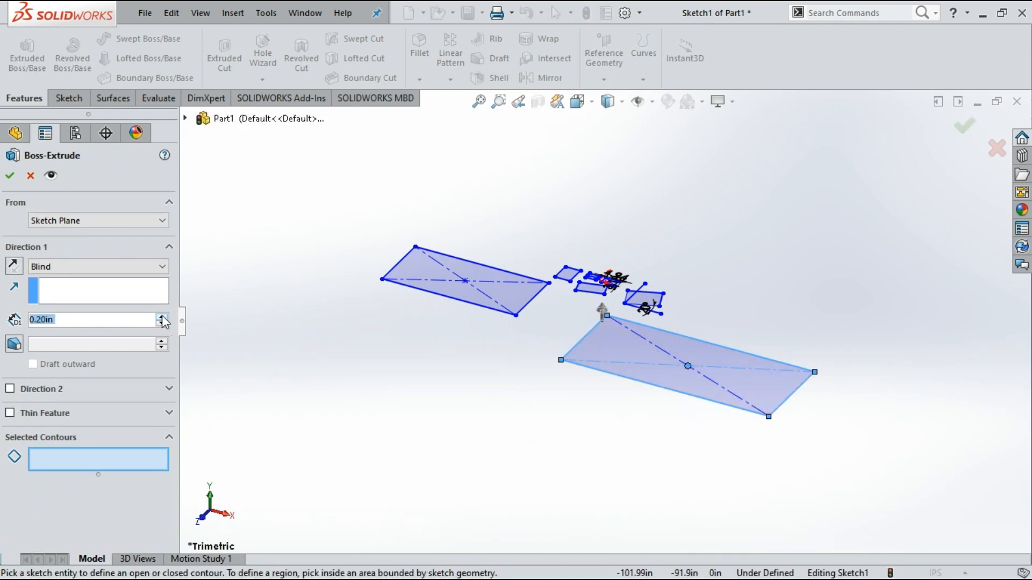
{"action": "left_click", "coordinate": [769, 395]}
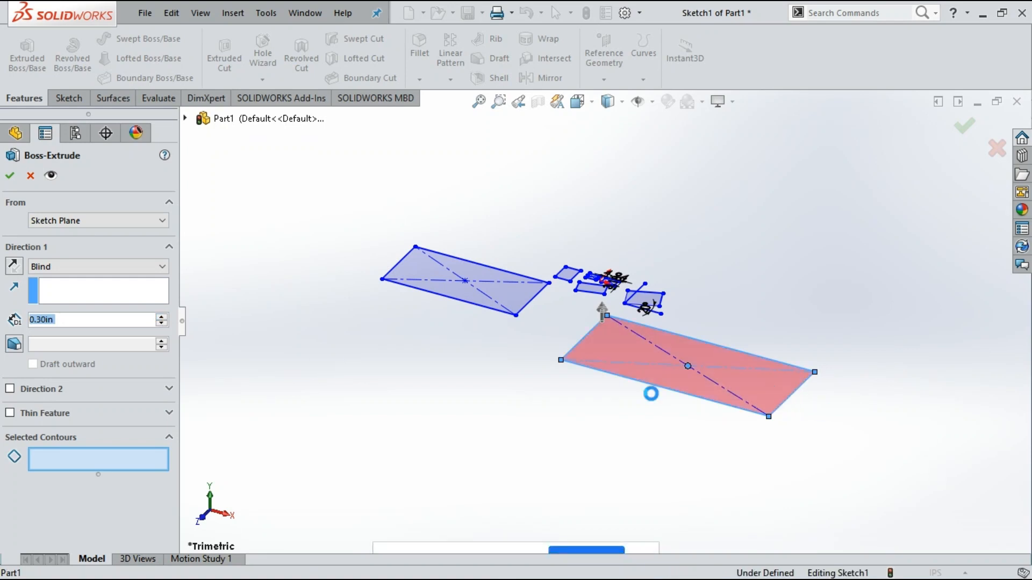
{"action": "left_click", "coordinate": [161, 317]}
{"action": "left_click", "coordinate": [161, 317]}
{"action": "left_click", "coordinate": [162, 317]}
{"action": "left_click", "coordinate": [161, 318]}
{"action": "left_click", "coordinate": [162, 317]}
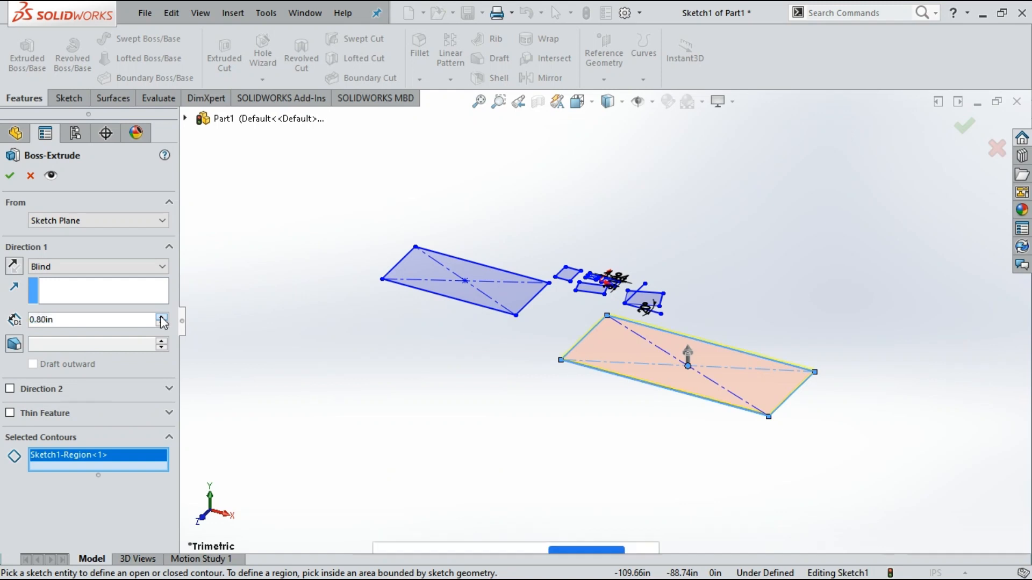
{"action": "left_click", "coordinate": [161, 317]}
{"action": "left_click", "coordinate": [161, 317]}
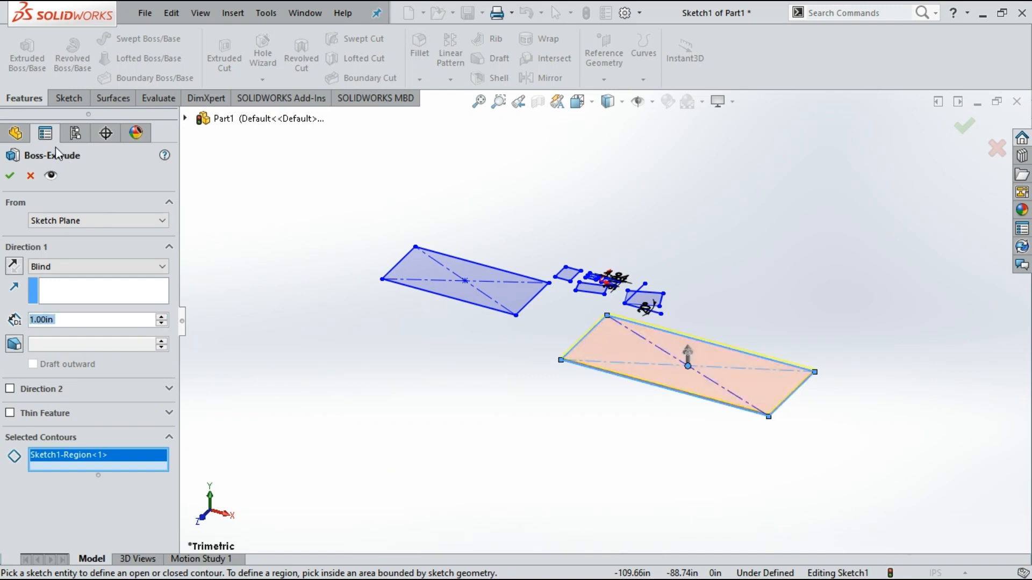
{"action": "left_click", "coordinate": [12, 176]}
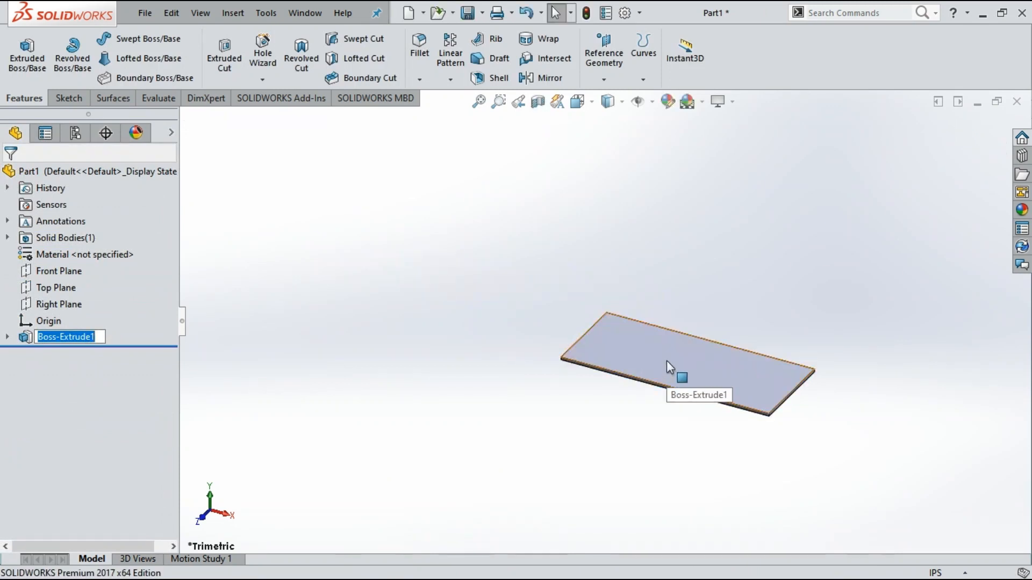
Sketch a 3 point corner rectangle about 27 in wide on the left half of the plate's top face
{"action": "left_click", "coordinate": [633, 364]}
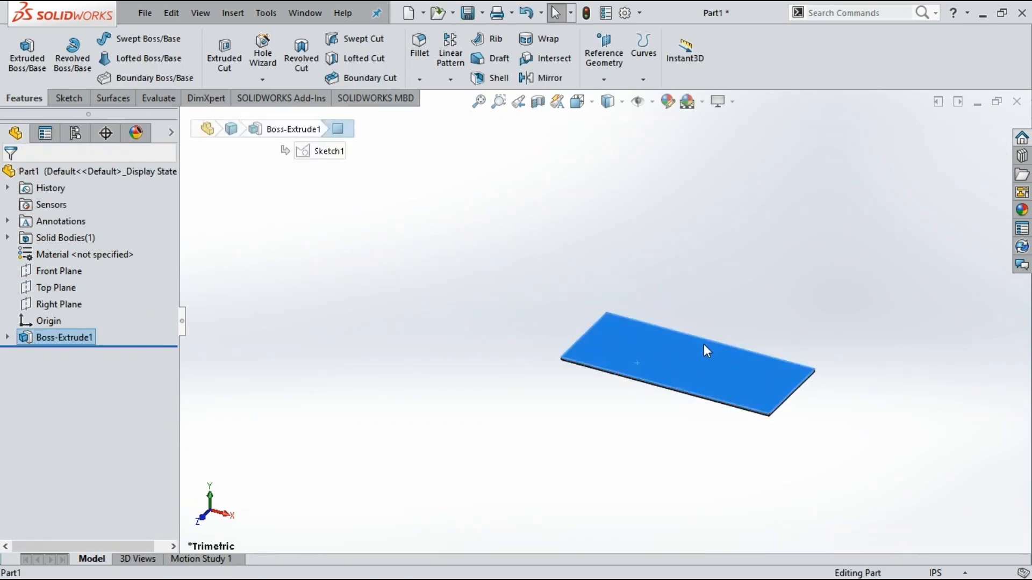
{"action": "left_click", "coordinate": [776, 317]}
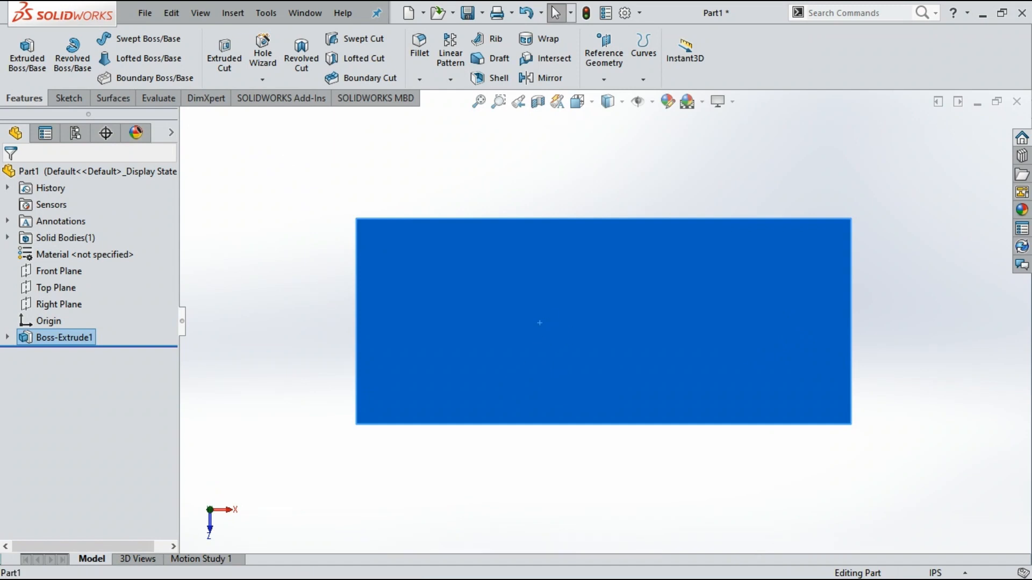
{"action": "left_click", "coordinate": [491, 243]}
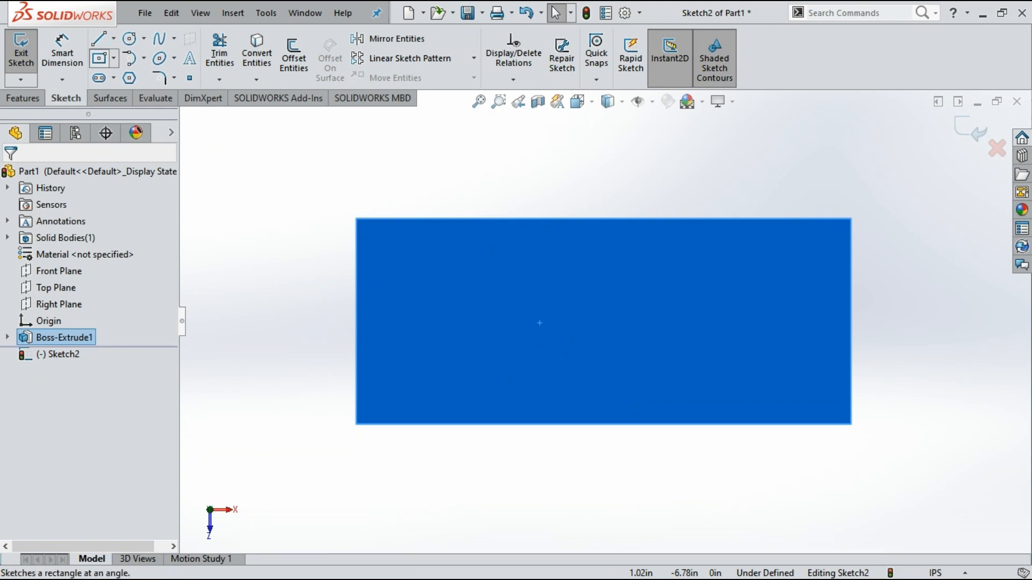
{"action": "left_click", "coordinate": [134, 113]}
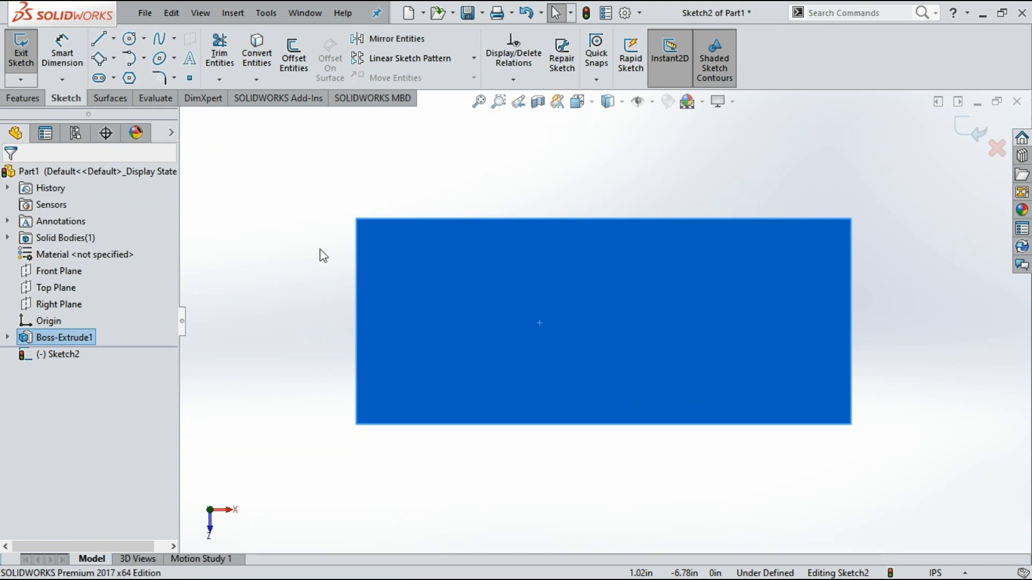
{"action": "left_click", "coordinate": [395, 379]}
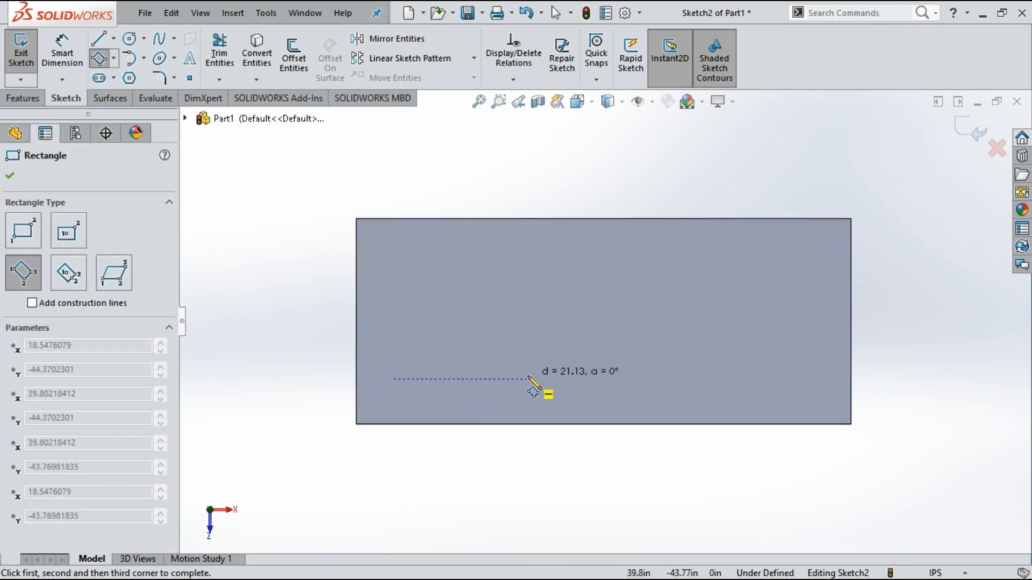
{"action": "left_click", "coordinate": [564, 379]}
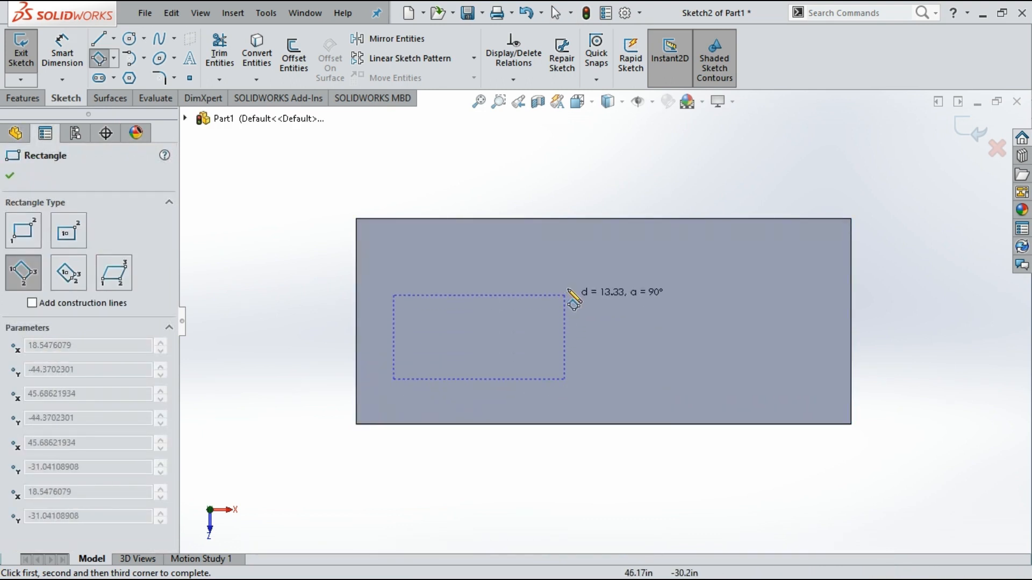
{"action": "left_click", "coordinate": [578, 253]}
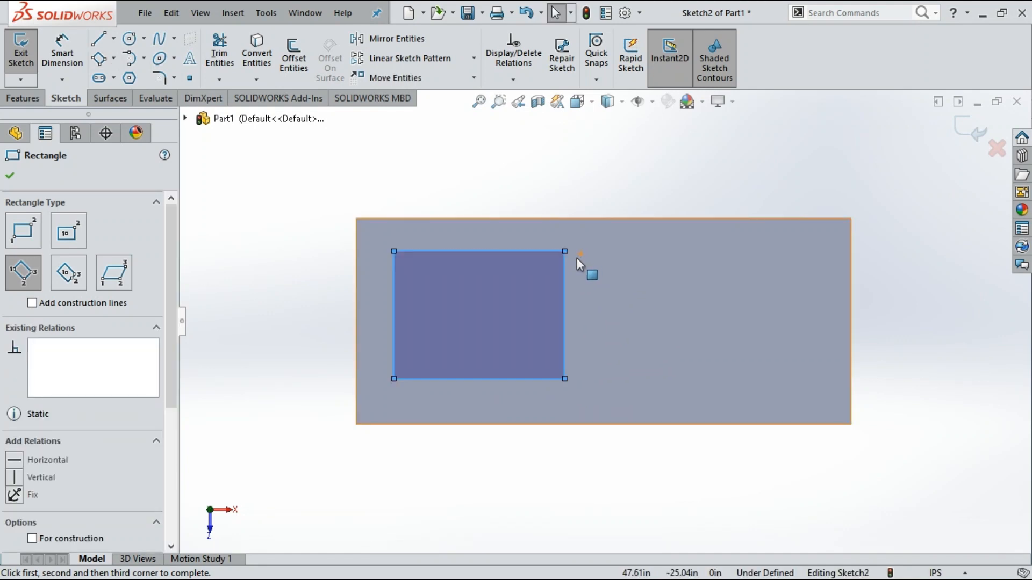
{"action": "left_click", "coordinate": [12, 177]}
Extrude the rectangle as a blind boss 1.00 in deep, merged with the plate
{"action": "left_click", "coordinate": [24, 99]}
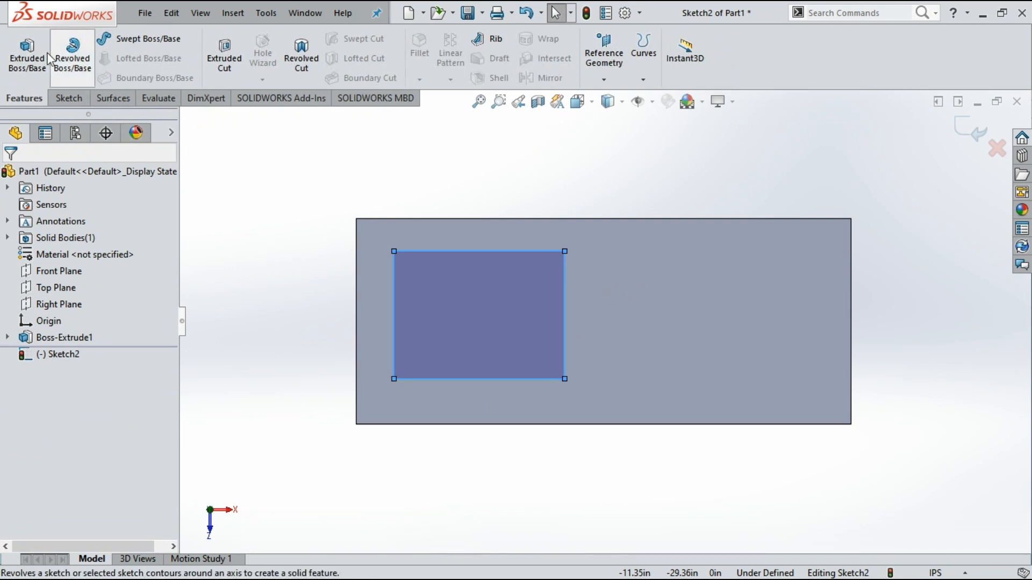
{"action": "left_click", "coordinate": [29, 63]}
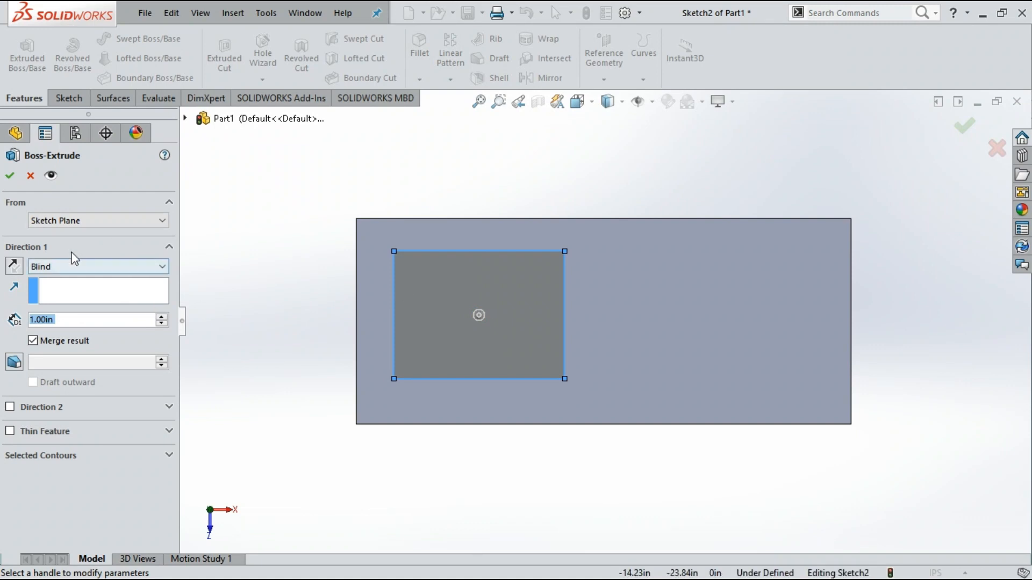
{"action": "left_click", "coordinate": [10, 175]}
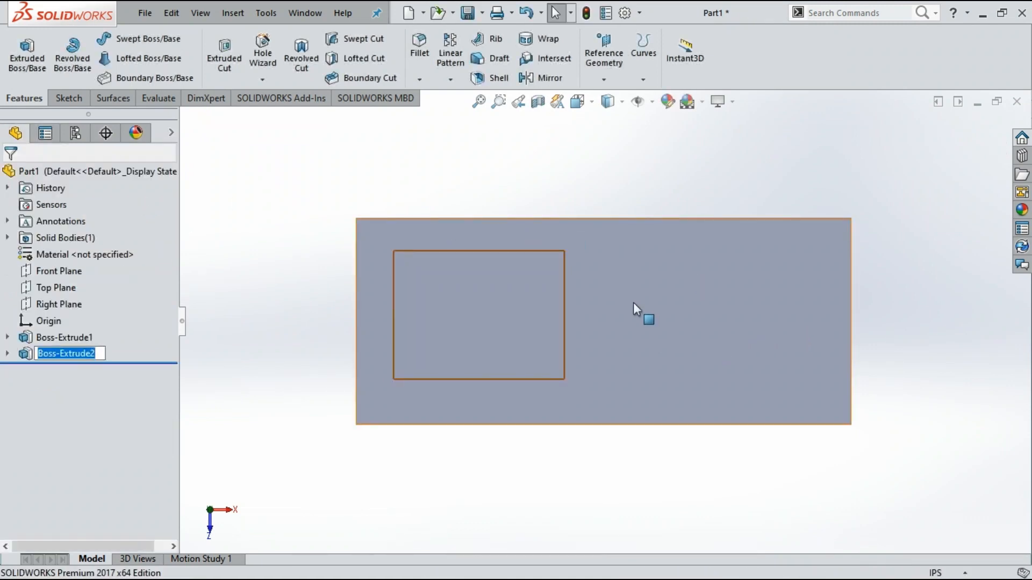
Sketch a circle with a radius of about 3.94 in on the plate's top face, right of the rectangular boss
{"action": "left_click", "coordinate": [720, 337]}
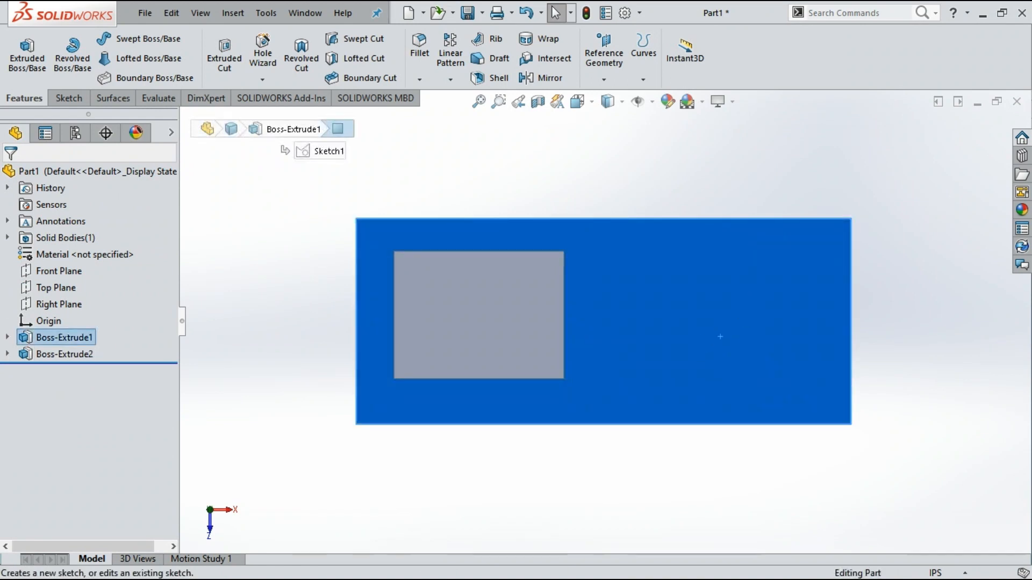
{"action": "left_click", "coordinate": [765, 308]}
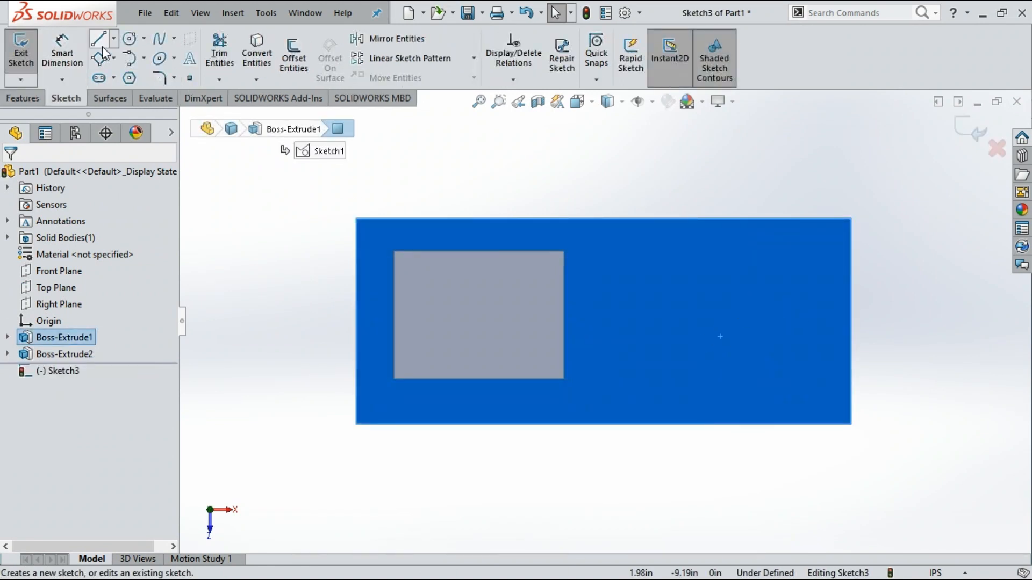
{"action": "left_click", "coordinate": [130, 36]}
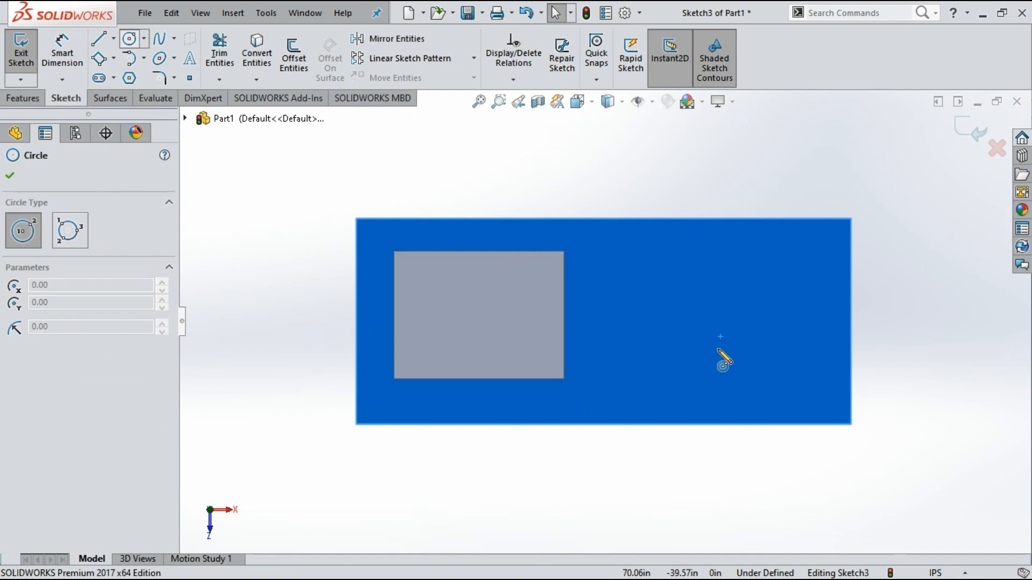
{"action": "left_click", "coordinate": [684, 368]}
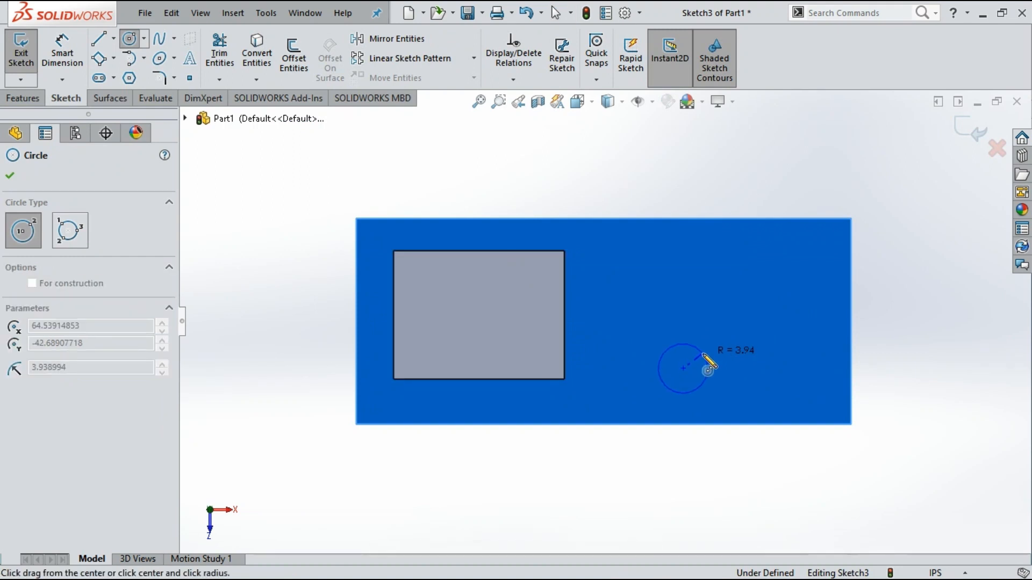
{"action": "left_click", "coordinate": [706, 357]}
{"action": "left_click", "coordinate": [9, 176]}
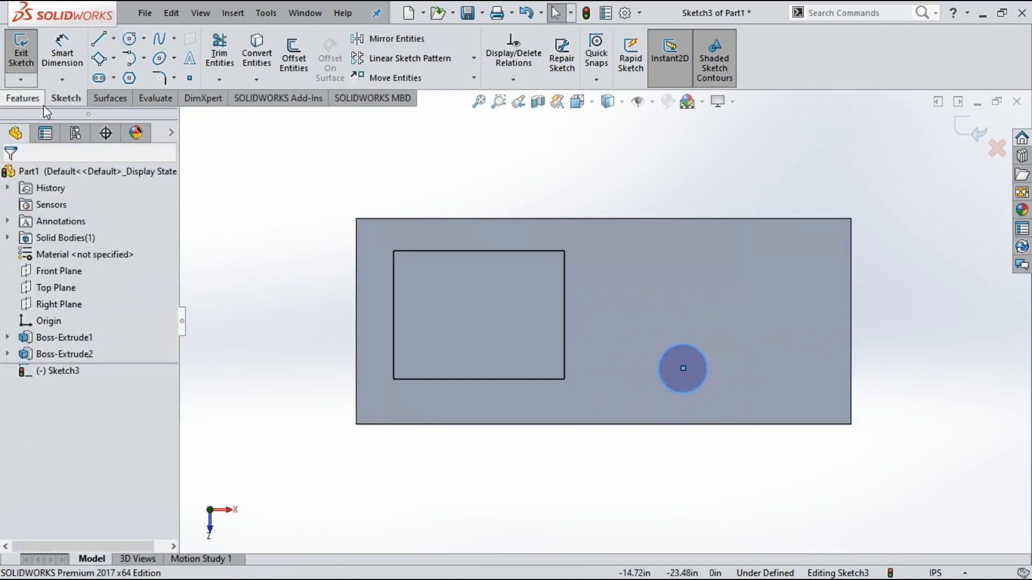
Cut-extrude the circle into the plate with a blind depth of 0.60 in
{"action": "left_click", "coordinate": [26, 99]}
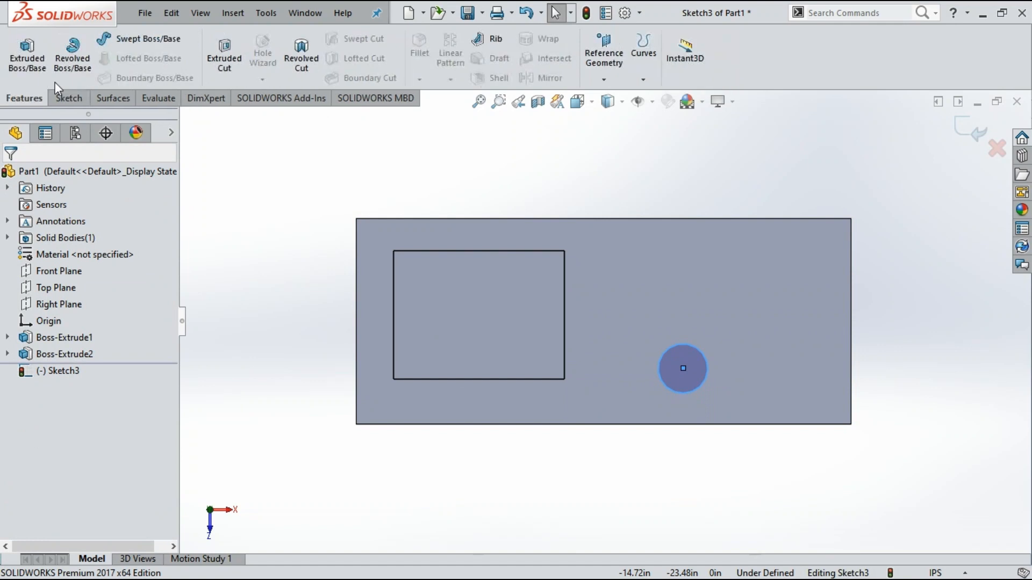
{"action": "left_click", "coordinate": [225, 55]}
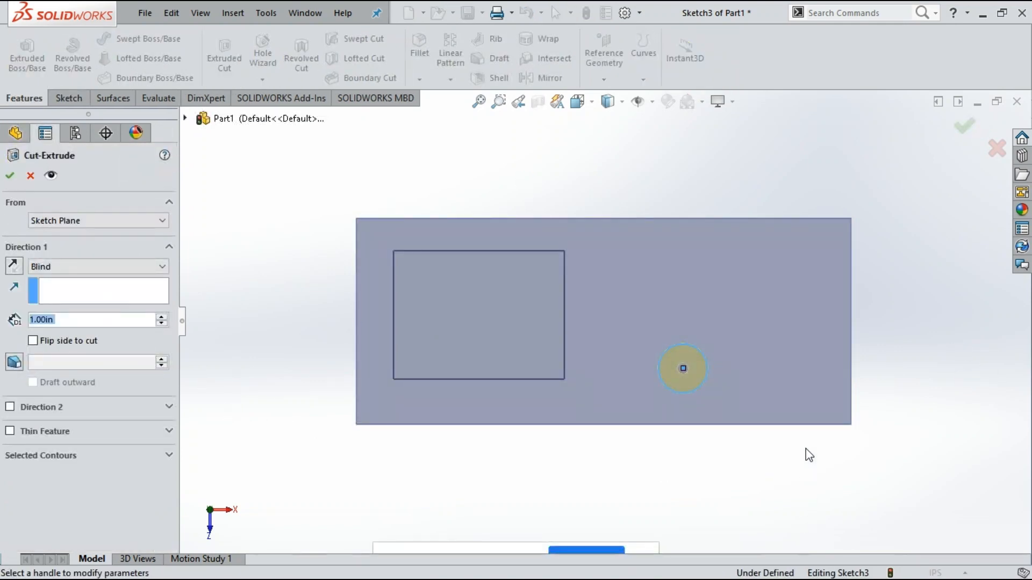
{"action": "left_click", "coordinate": [161, 323]}
{"action": "left_click", "coordinate": [161, 323]}
{"action": "left_click", "coordinate": [162, 323]}
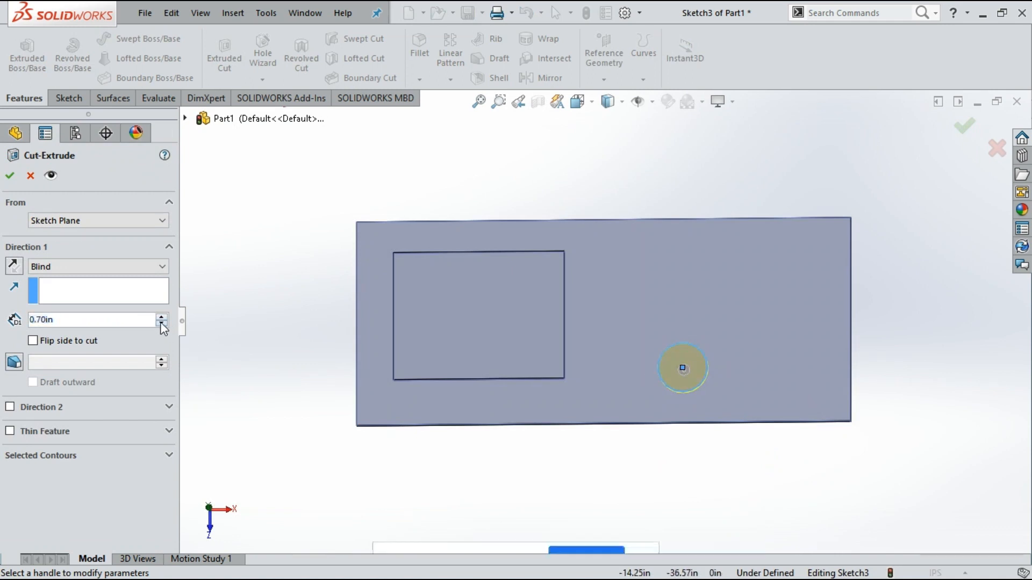
{"action": "left_click", "coordinate": [160, 323]}
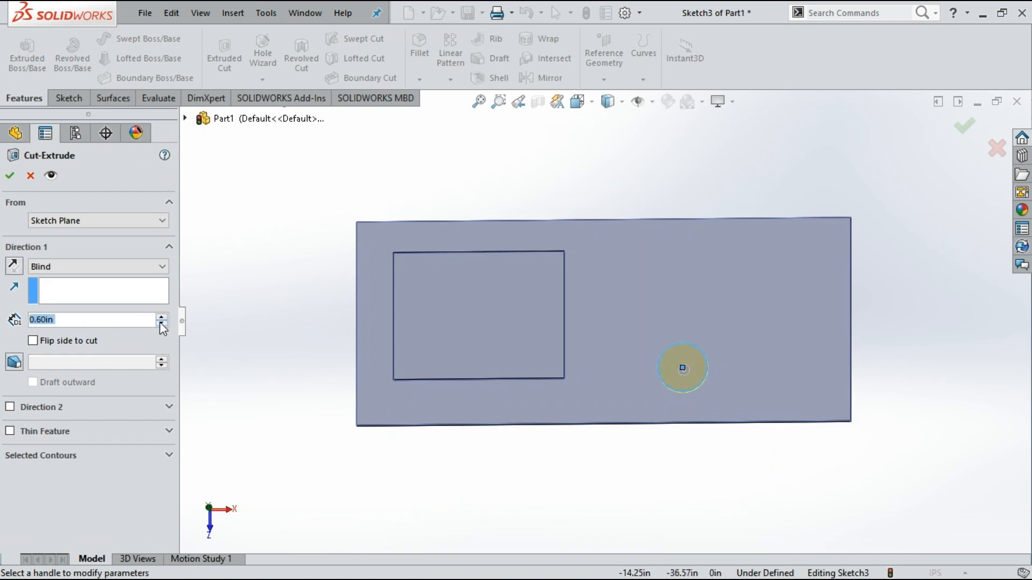
{"action": "left_click", "coordinate": [10, 175]}
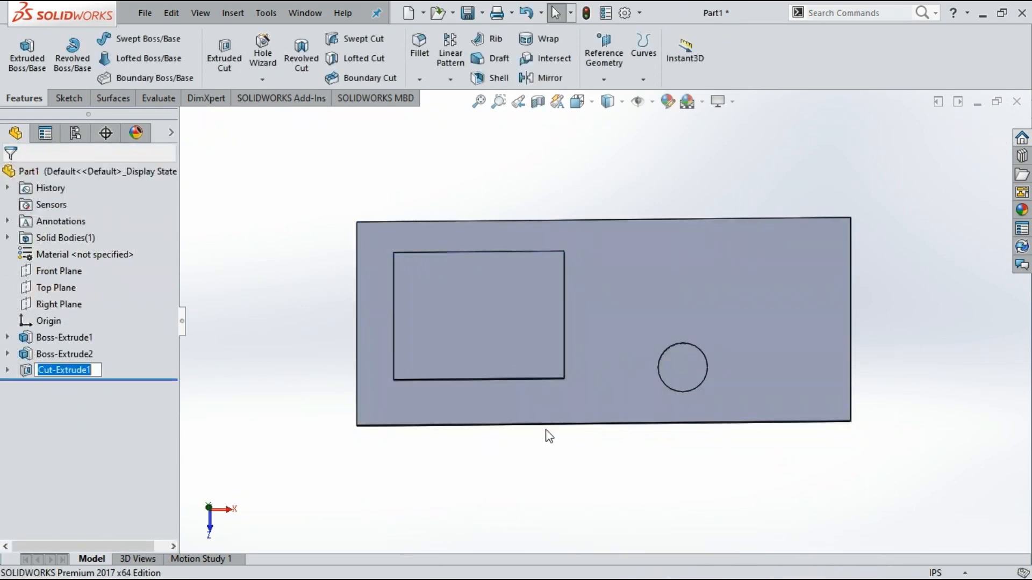
Edit the base plate's extrusion and set its blind depth to 1.50 in
{"action": "middle_click_drag", "start_coordinate": [652, 449], "coordinate": [852, 336]}
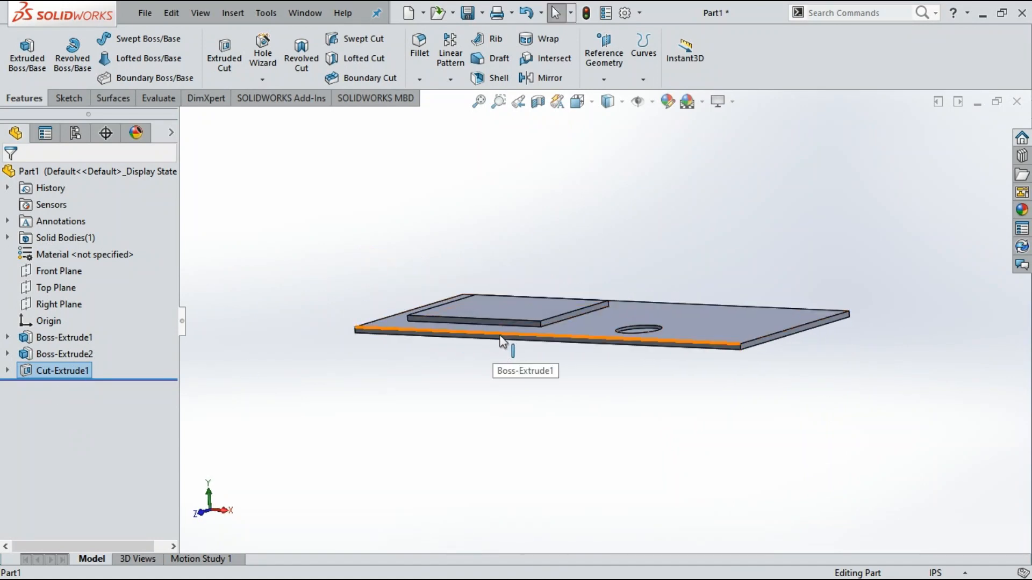
{"action": "left_click", "coordinate": [44, 337]}
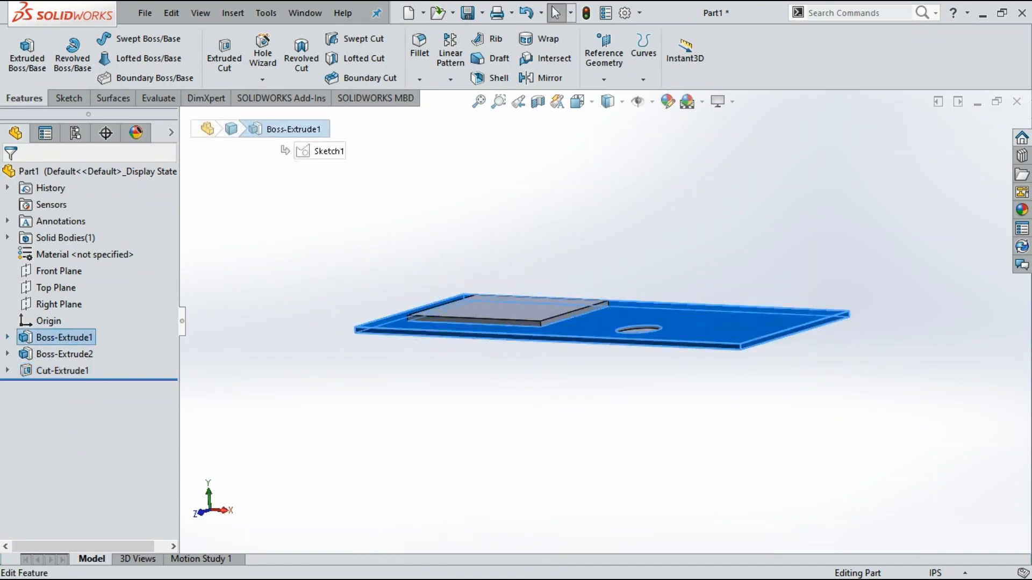
{"action": "left_click", "coordinate": [80, 299]}
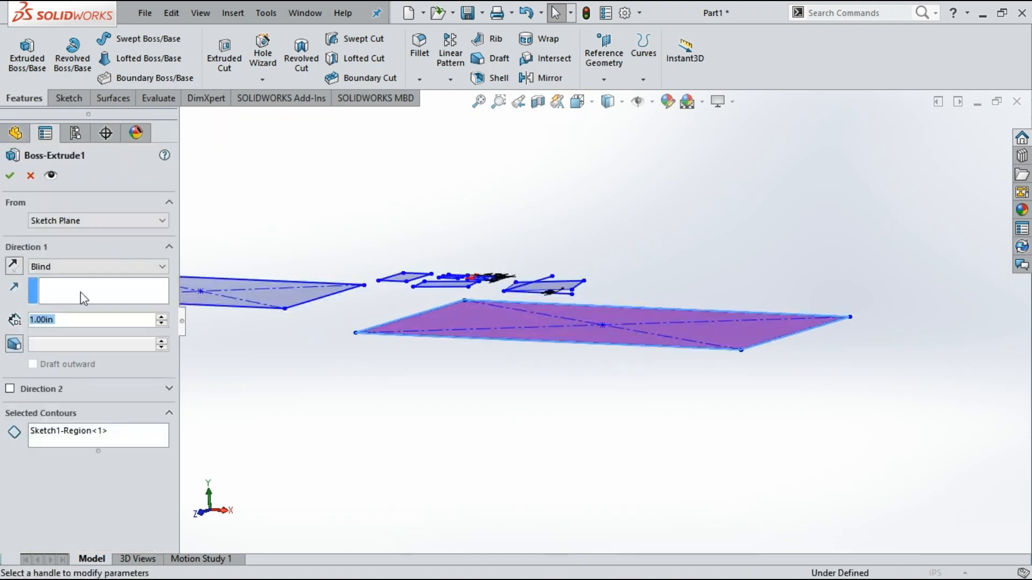
{"action": "left_click", "coordinate": [162, 317]}
{"action": "left_click", "coordinate": [162, 317]}
{"action": "left_click", "coordinate": [161, 317]}
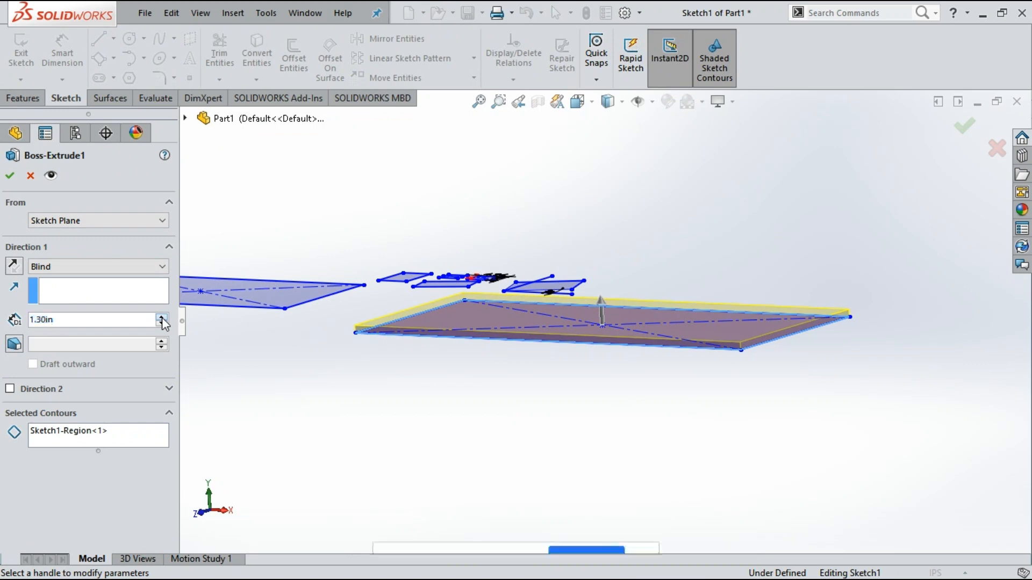
{"action": "left_click", "coordinate": [162, 317]}
{"action": "left_click", "coordinate": [161, 317]}
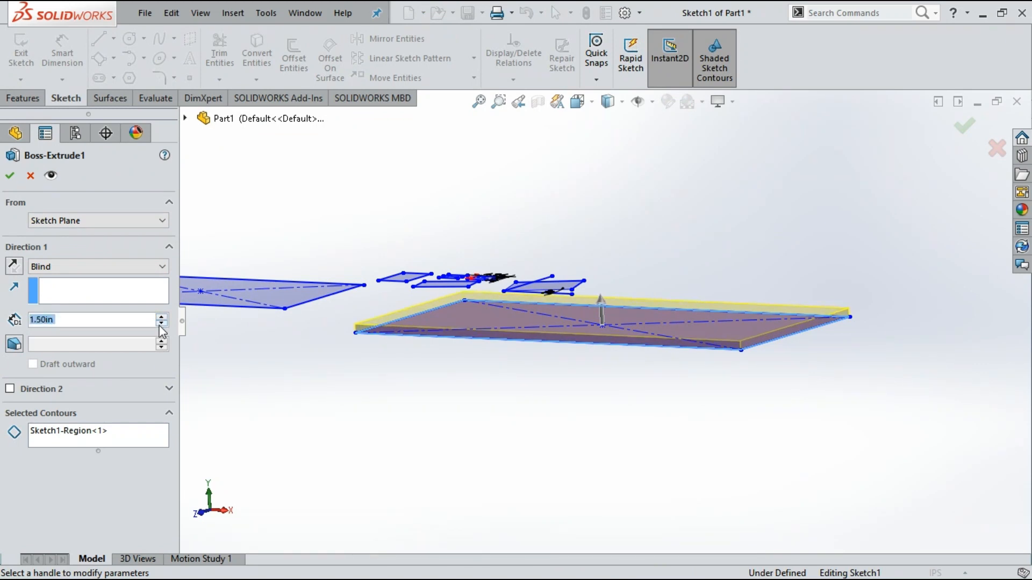
Try reversing the base plate's extrusion direction with a blind depth of 2.60 in
{"action": "left_click", "coordinate": [16, 270]}
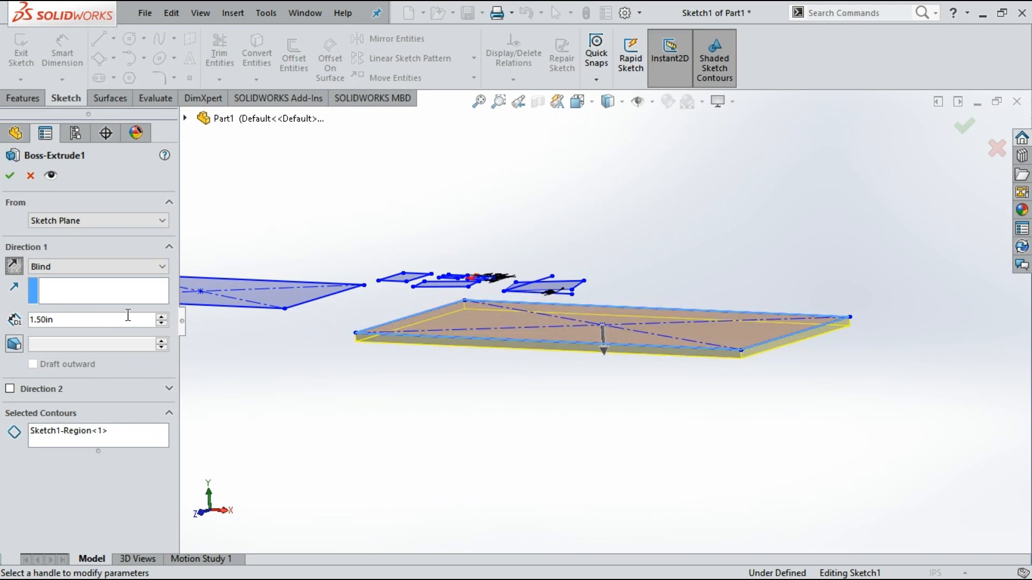
{"action": "left_click", "coordinate": [161, 324]}
{"action": "left_click", "coordinate": [161, 324]}
{"action": "left_click", "coordinate": [162, 324]}
{"action": "left_click", "coordinate": [161, 324]}
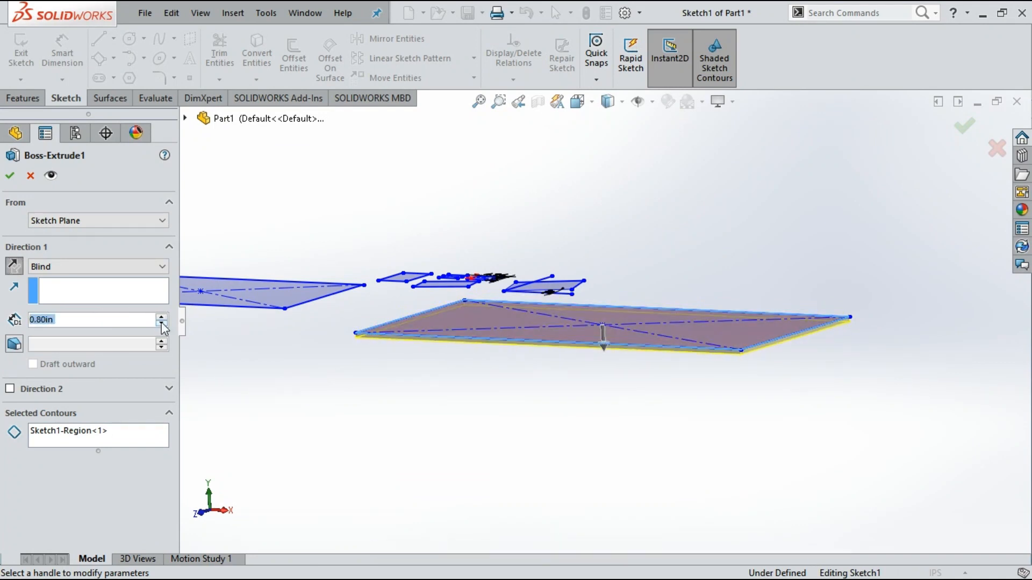
{"action": "left_click", "coordinate": [161, 319]}
{"action": "left_click", "coordinate": [161, 318]}
{"action": "left_click", "coordinate": [162, 318]}
{"action": "left_click", "coordinate": [161, 318]}
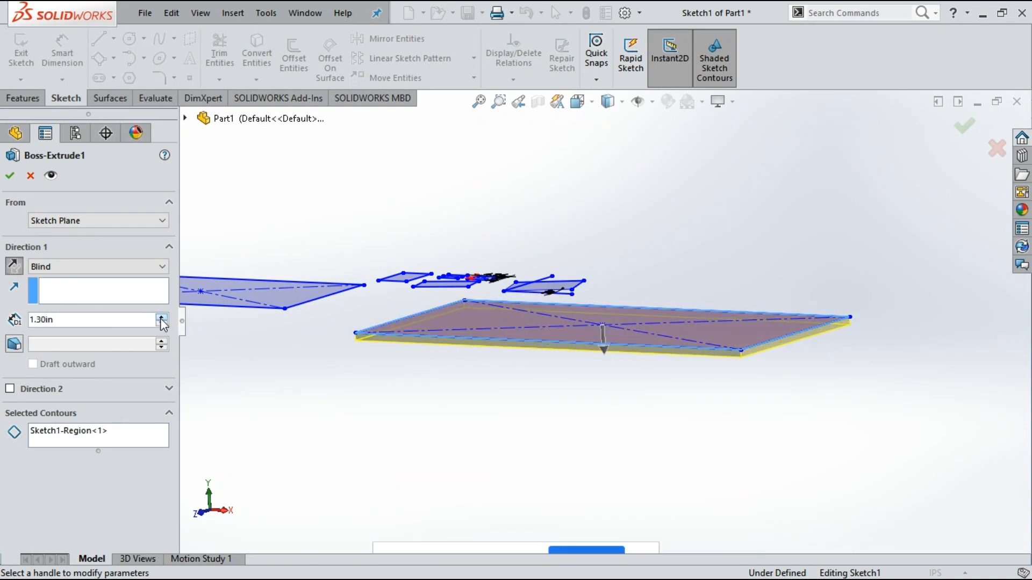
{"action": "left_click", "coordinate": [162, 319]}
{"action": "left_click", "coordinate": [161, 319]}
{"action": "left_click", "coordinate": [161, 318]}
{"action": "left_click", "coordinate": [162, 318]}
{"action": "left_click", "coordinate": [162, 319]}
{"action": "left_click", "coordinate": [161, 319]}
{"action": "left_click", "coordinate": [161, 319]}
{"action": "left_click", "coordinate": [161, 319]}
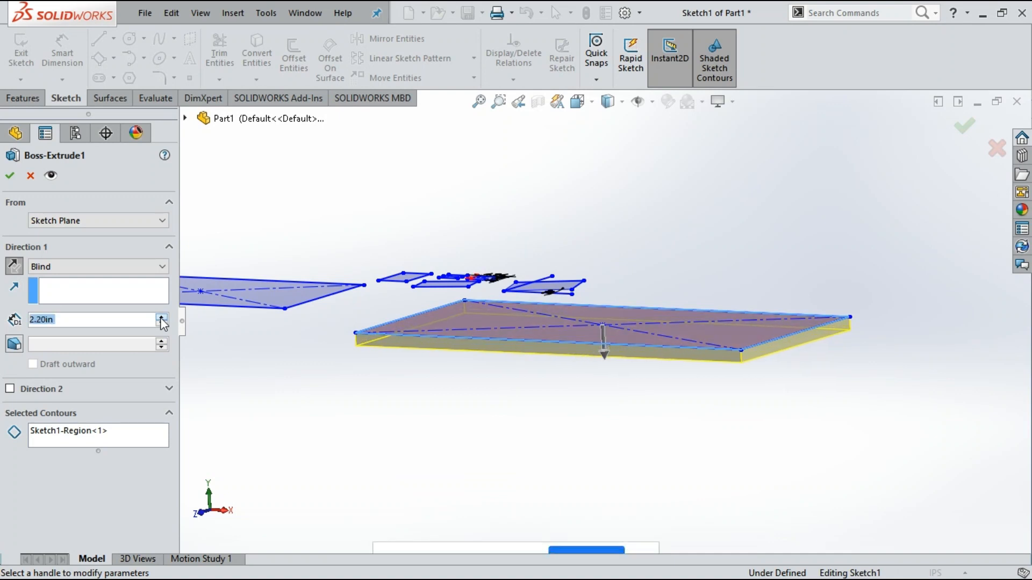
{"action": "left_click", "coordinate": [161, 319]}
{"action": "left_click", "coordinate": [161, 318]}
{"action": "left_click", "coordinate": [162, 318]}
{"action": "left_click", "coordinate": [162, 319]}
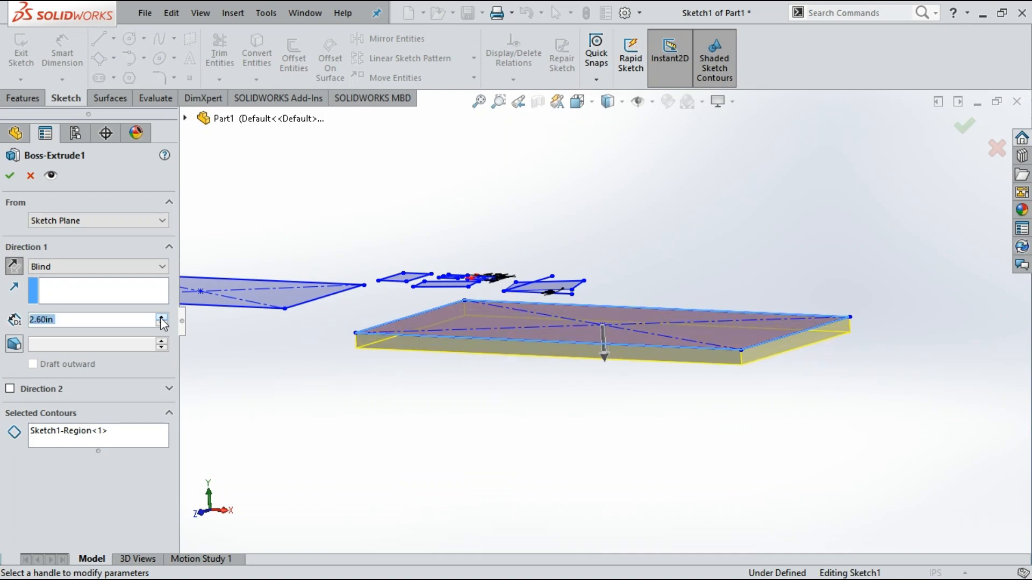
{"action": "left_click", "coordinate": [9, 175]}
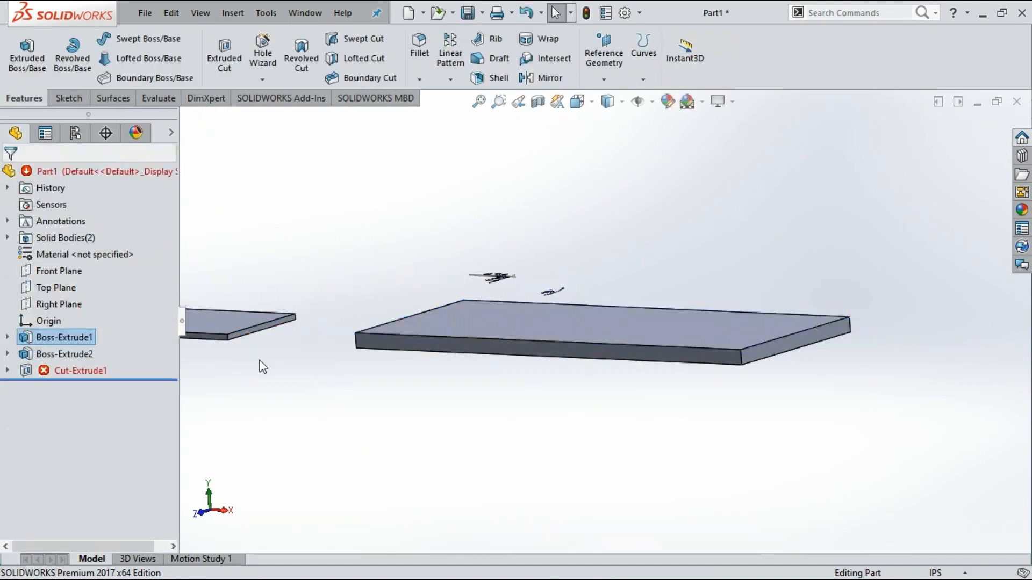
Inspect the circular cut feature, then undo the edit to the base plate's extrusion
{"action": "left_click", "coordinate": [91, 372]}
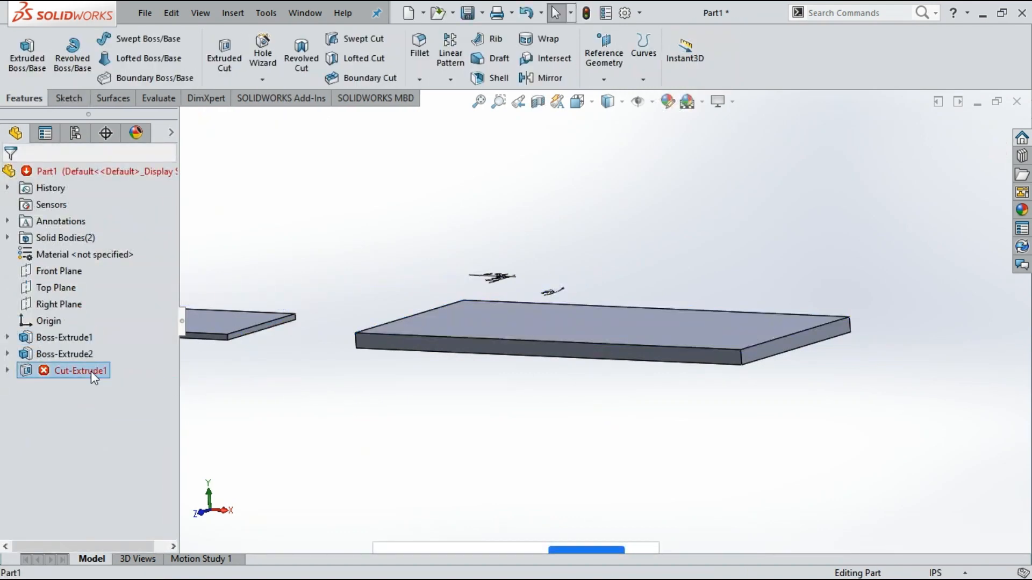
{"action": "left_click_drag", "start_coordinate": [107, 331], "coordinate": [177, 350]}
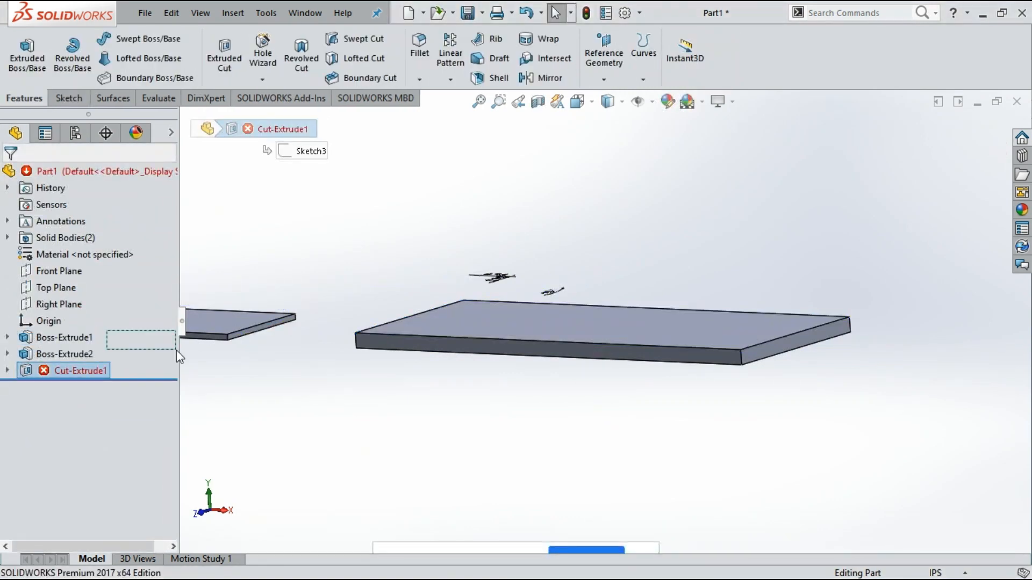
{"action": "left_click_drag", "start_coordinate": [389, 372], "coordinate": [288, 265]}
{"action": "key", "text": "ctrl+z"}
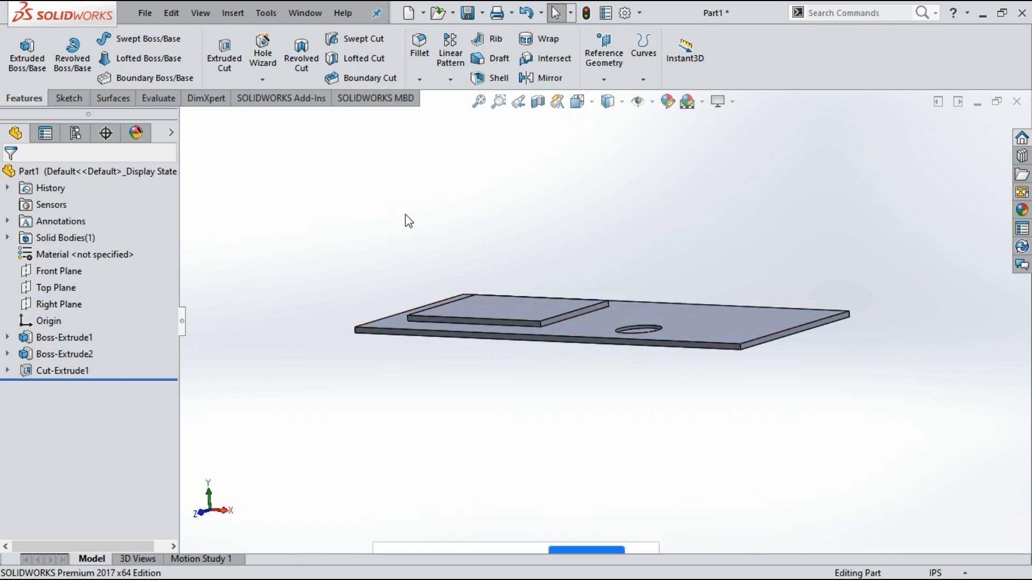
{"action": "middle_click_drag", "start_coordinate": [405, 214], "coordinate": [504, 295]}
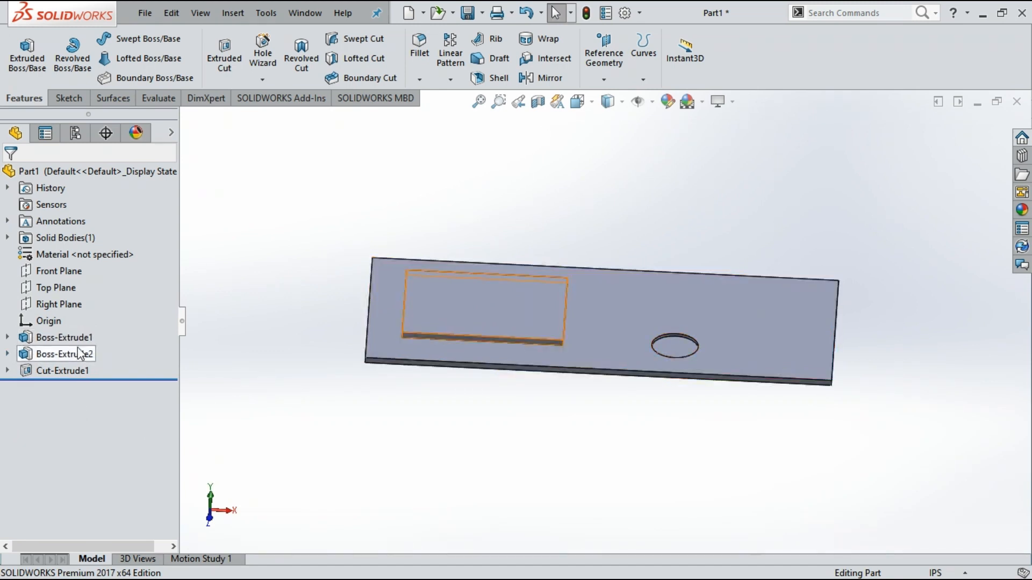
{"action": "left_click", "coordinate": [52, 340]}
{"action": "double_click", "coordinate": [59, 336]}
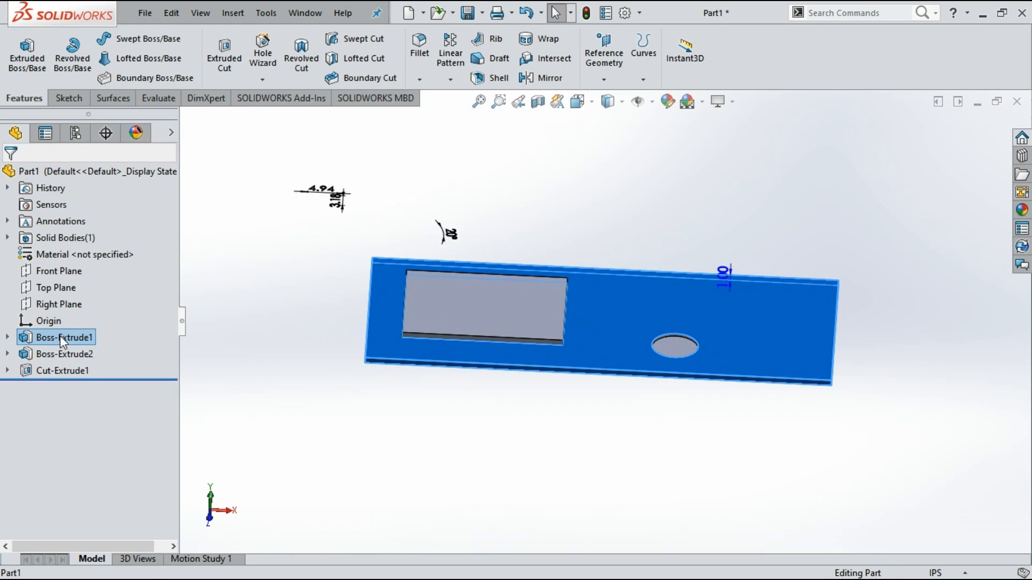
{"action": "left_click", "coordinate": [33, 337]}
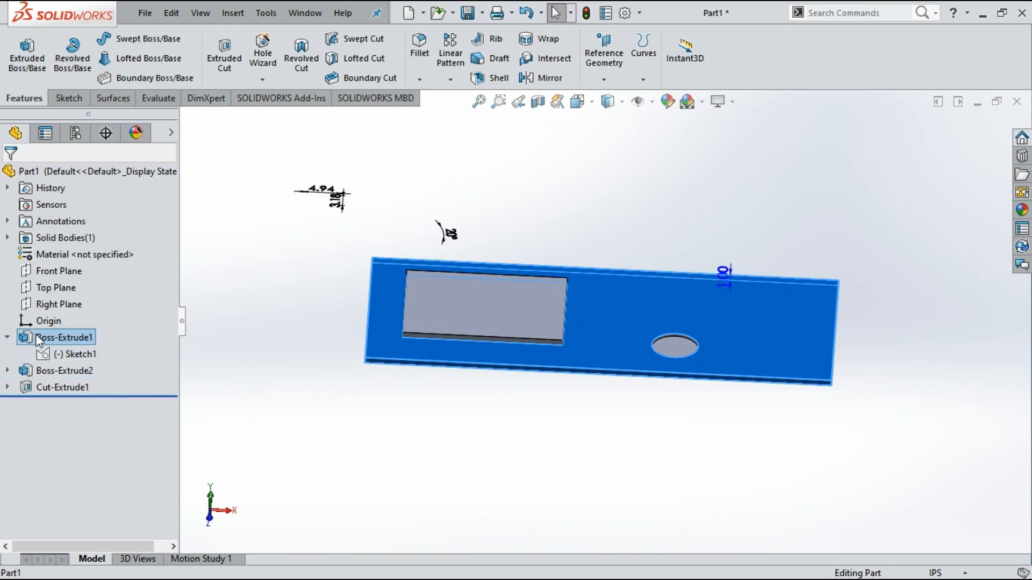
{"action": "left_click", "coordinate": [57, 337]}
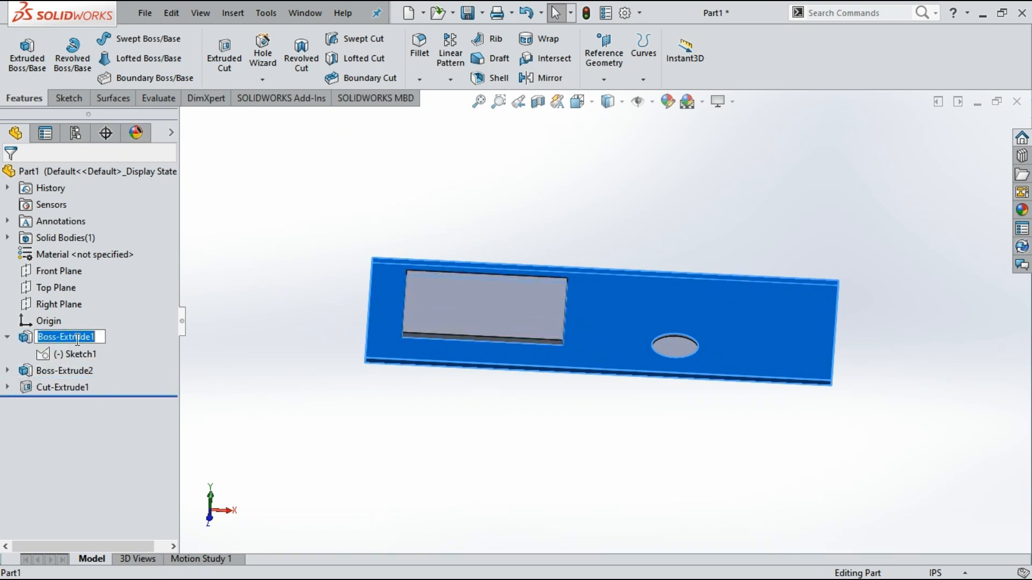
{"action": "left_click", "coordinate": [80, 354]}
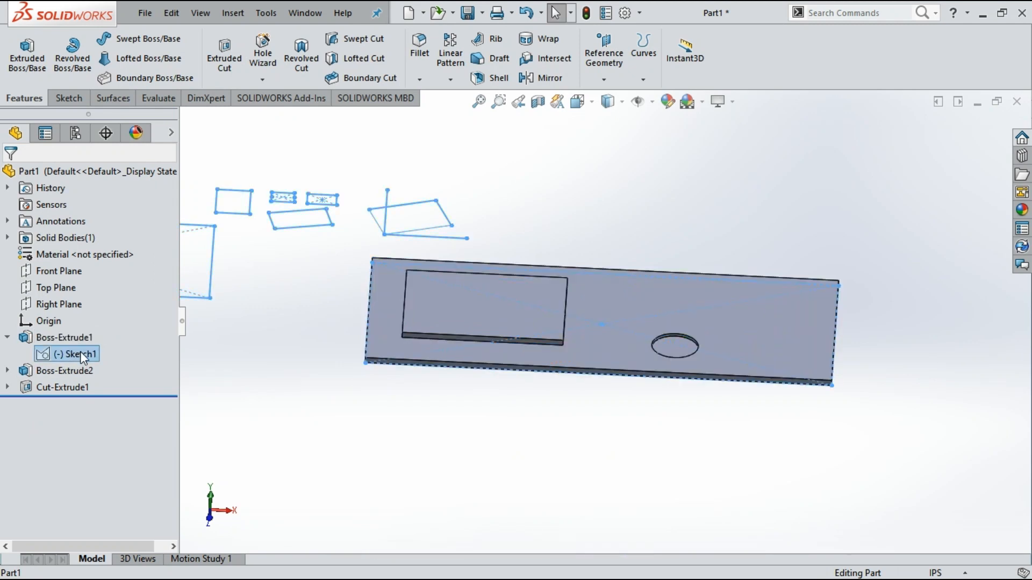
{"action": "left_click", "coordinate": [78, 353]}
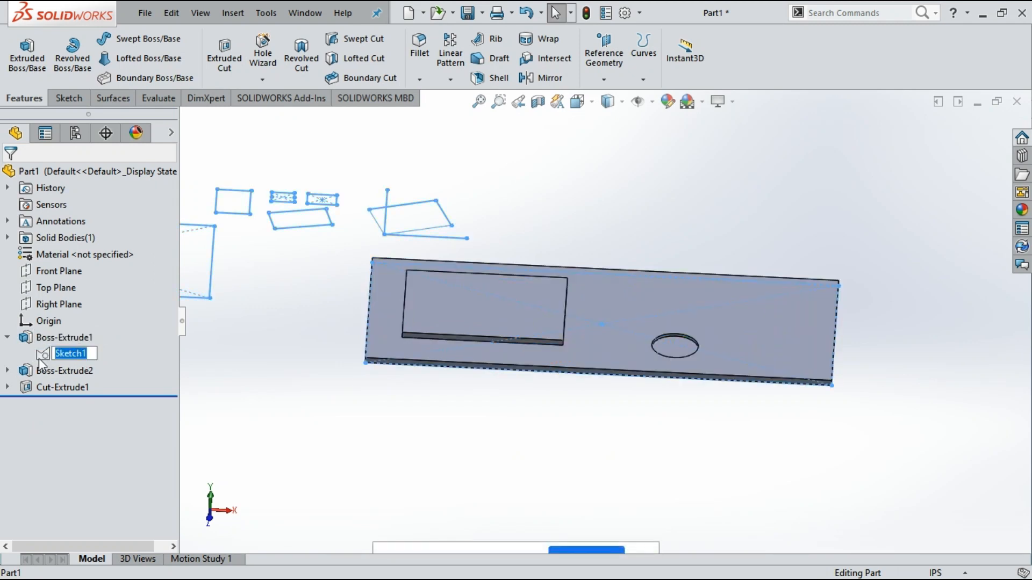
{"action": "left_click", "coordinate": [20, 418]}
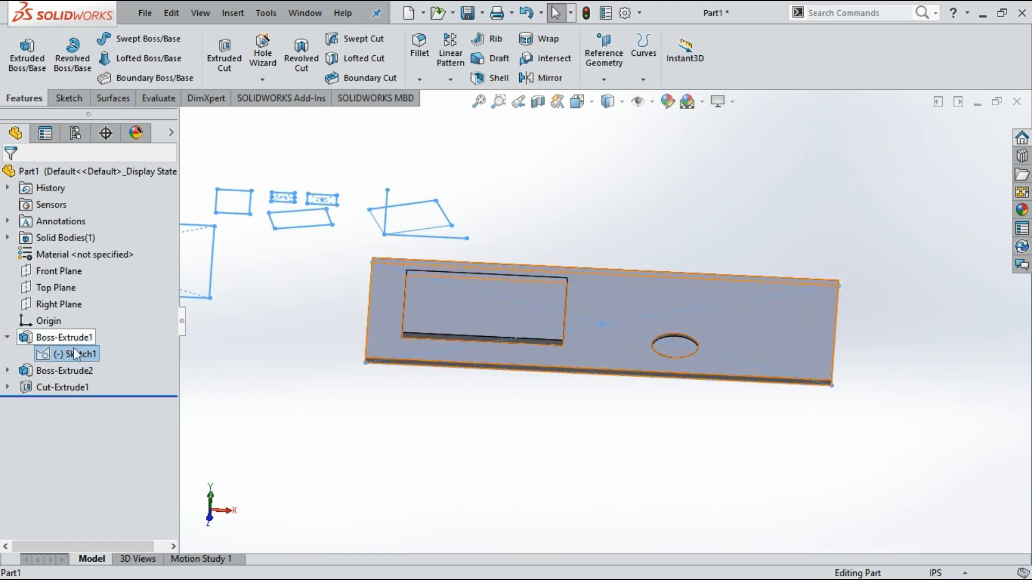
Rename the base plate's extrusion as "Table top" through its feature properties and collapse its entry in the feature tree
{"action": "left_click", "coordinate": [72, 337]}
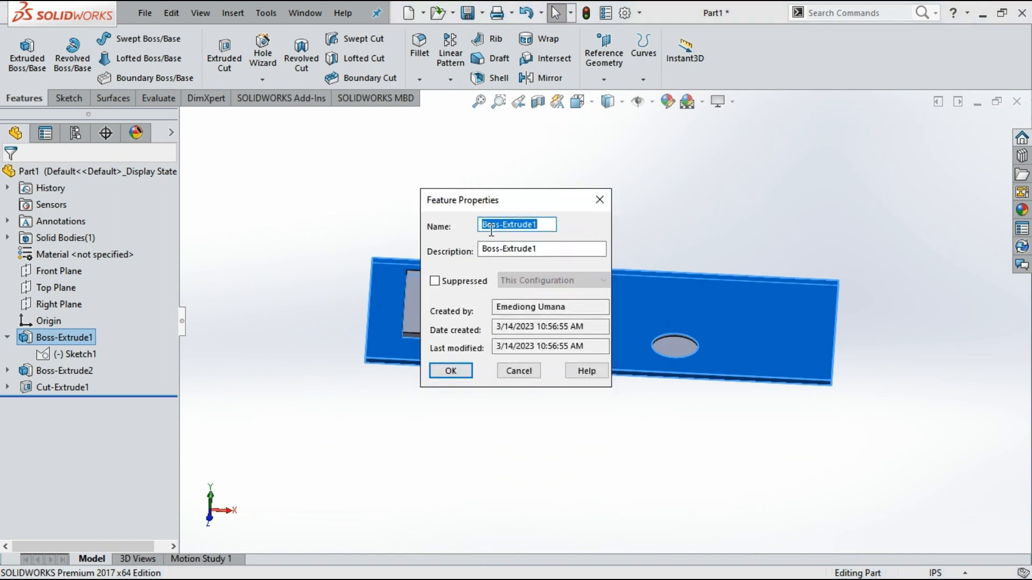
{"action": "type", "text": "Table top"}
{"action": "key", "text": "Return"}
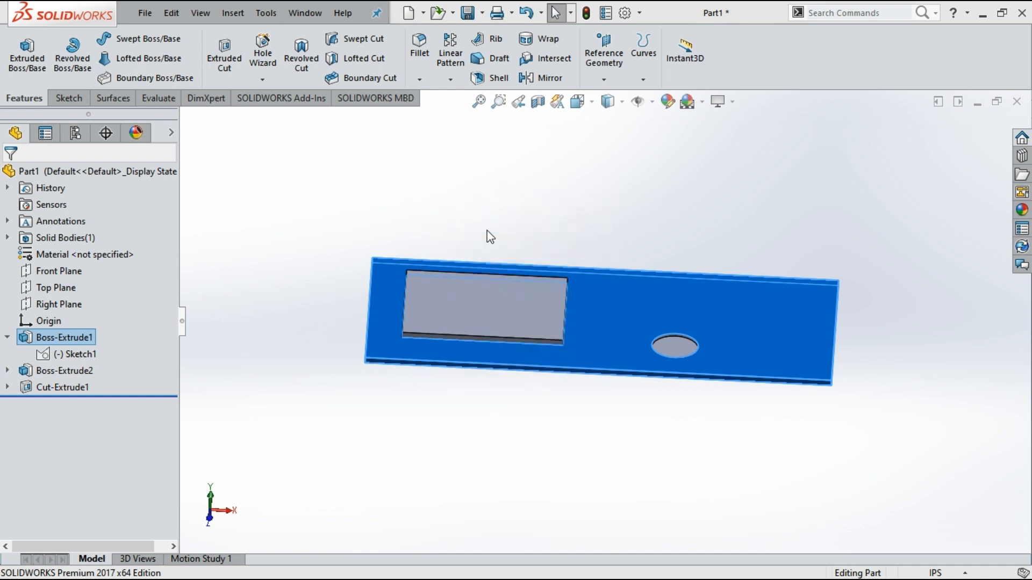
{"action": "left_click", "coordinate": [64, 355]}
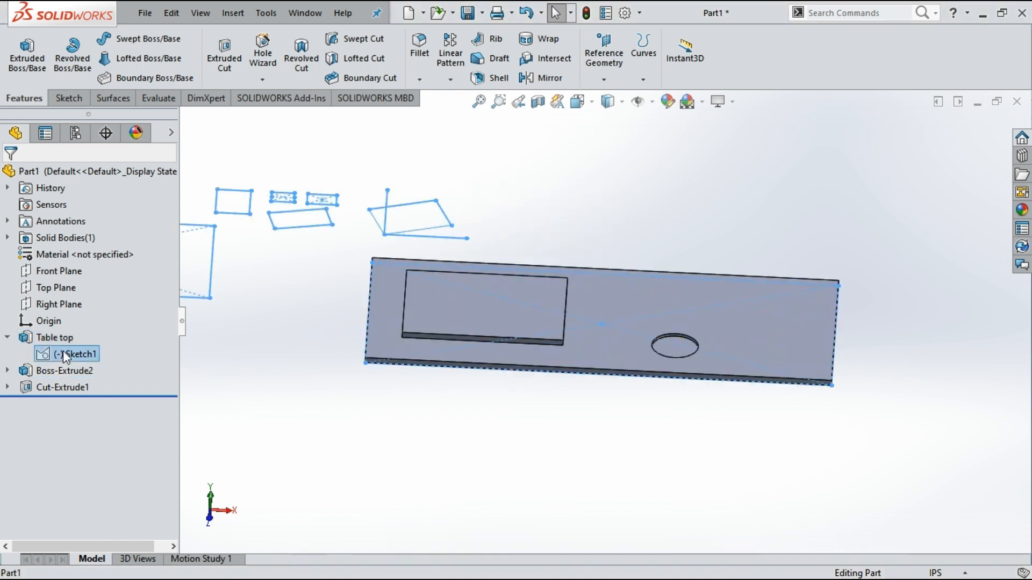
{"action": "left_click", "coordinate": [29, 341]}
{"action": "left_click", "coordinate": [8, 337]}
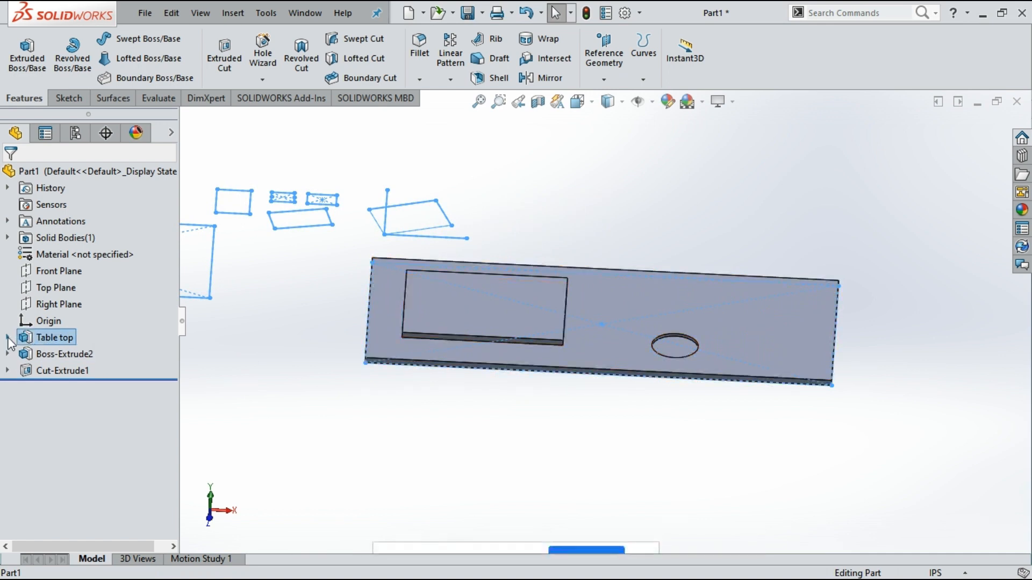
{"action": "left_click", "coordinate": [44, 352]}
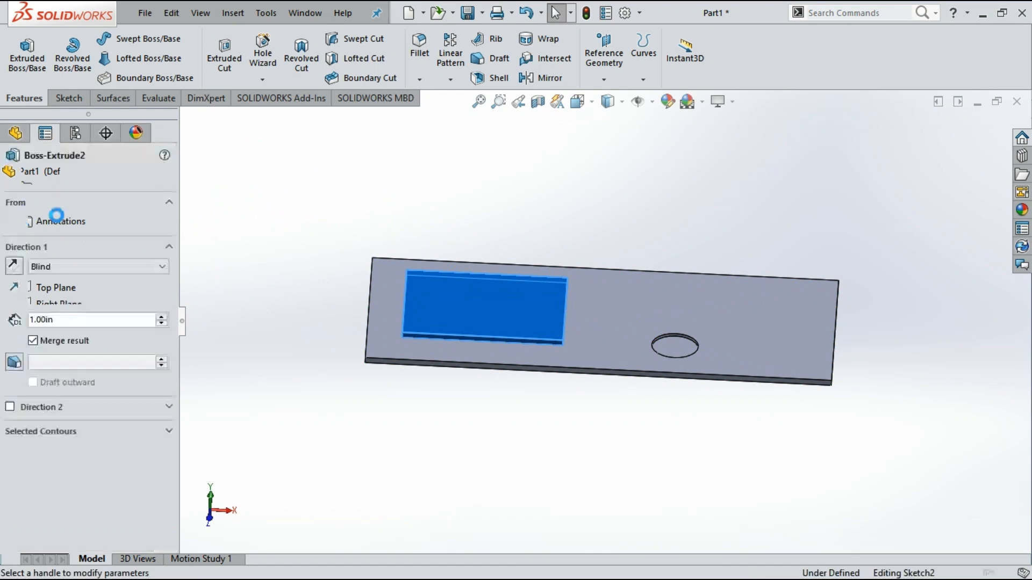
{"action": "type", "text": "laptop"}
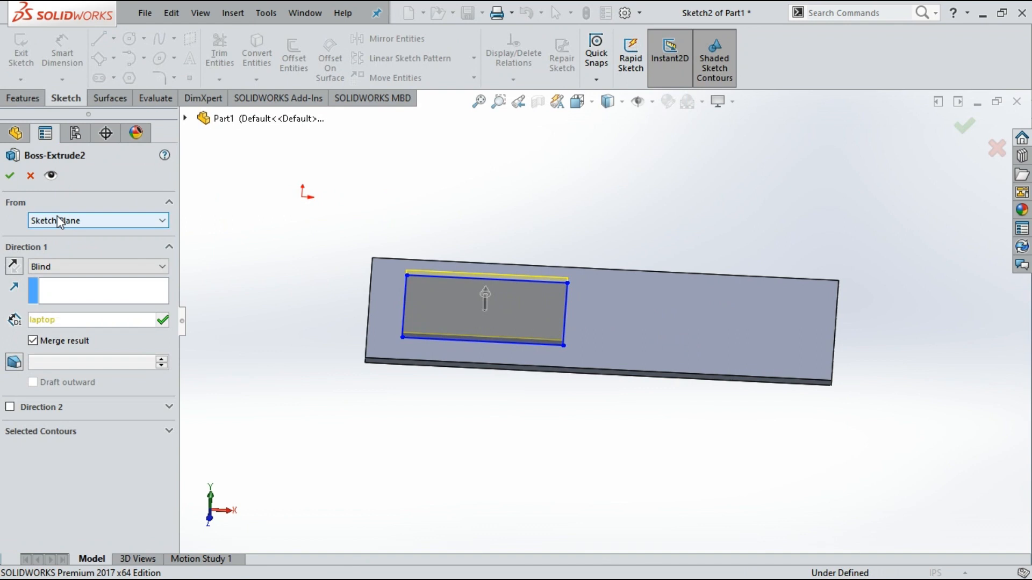
{"action": "left_click", "coordinate": [30, 175]}
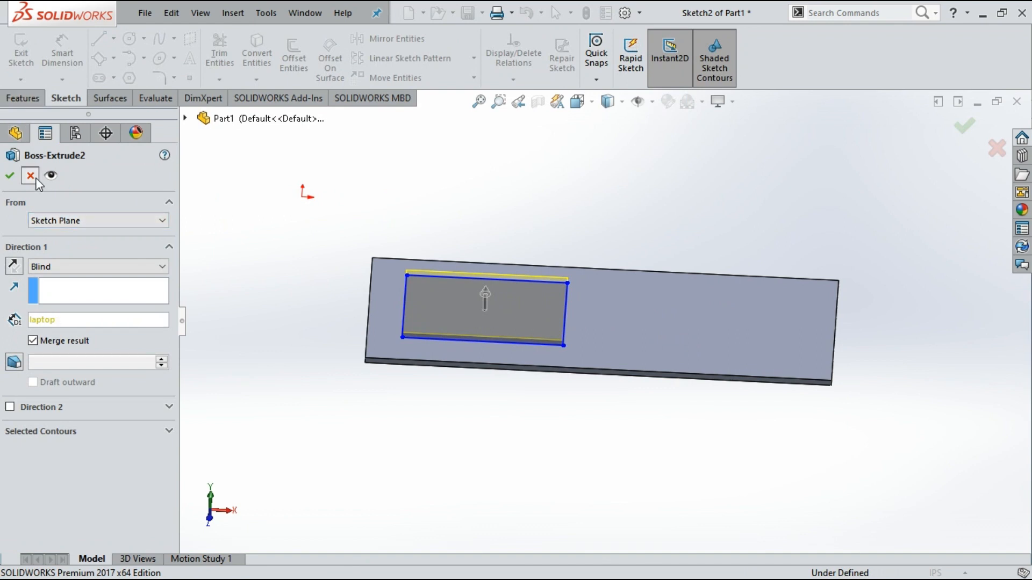
Rename the rectangular boss extrusion as "laptop top" through its feature properties
{"action": "right_click", "coordinate": [61, 355]}
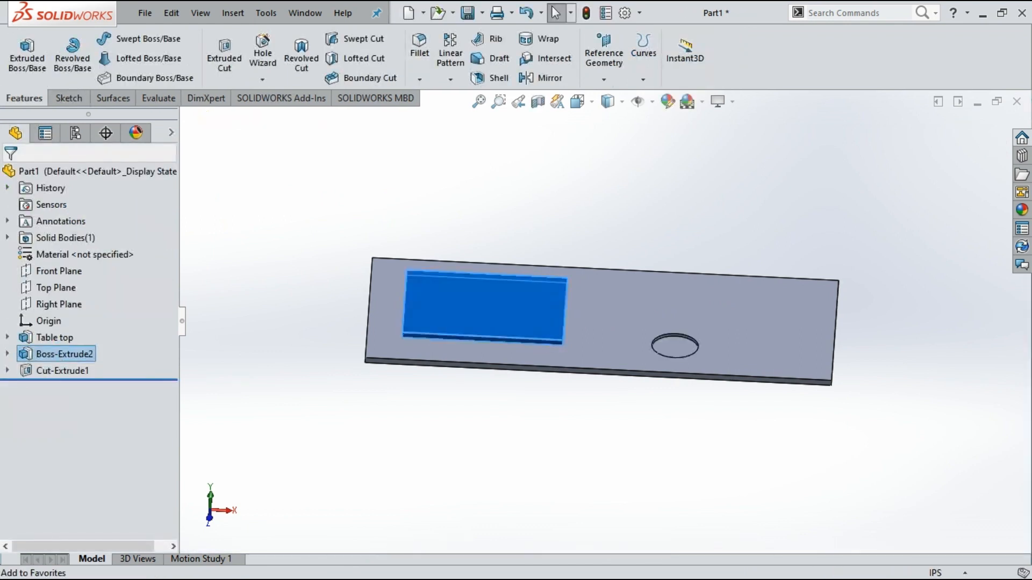
{"action": "left_click", "coordinate": [105, 421]}
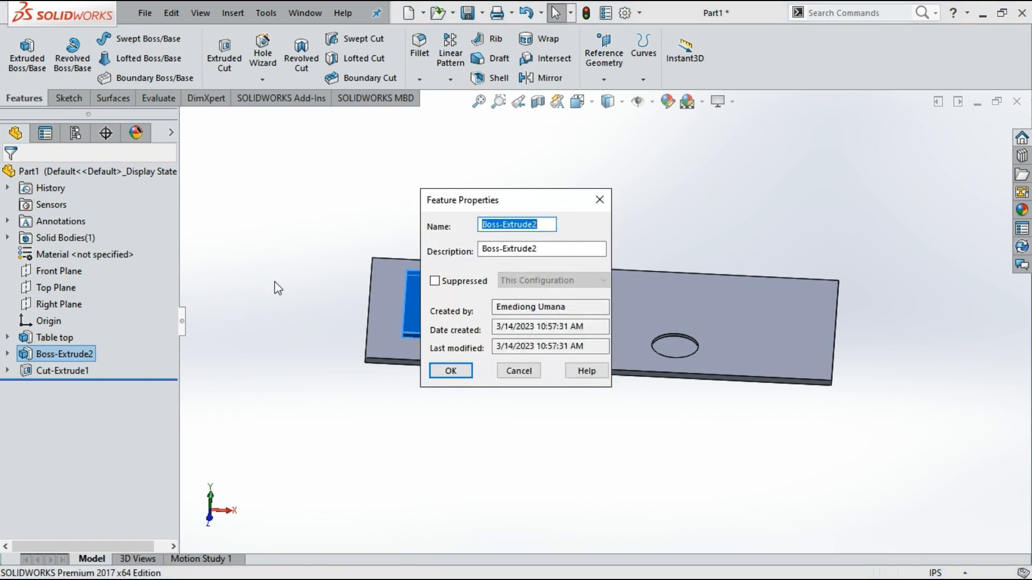
{"action": "type", "text": "laptop t"}
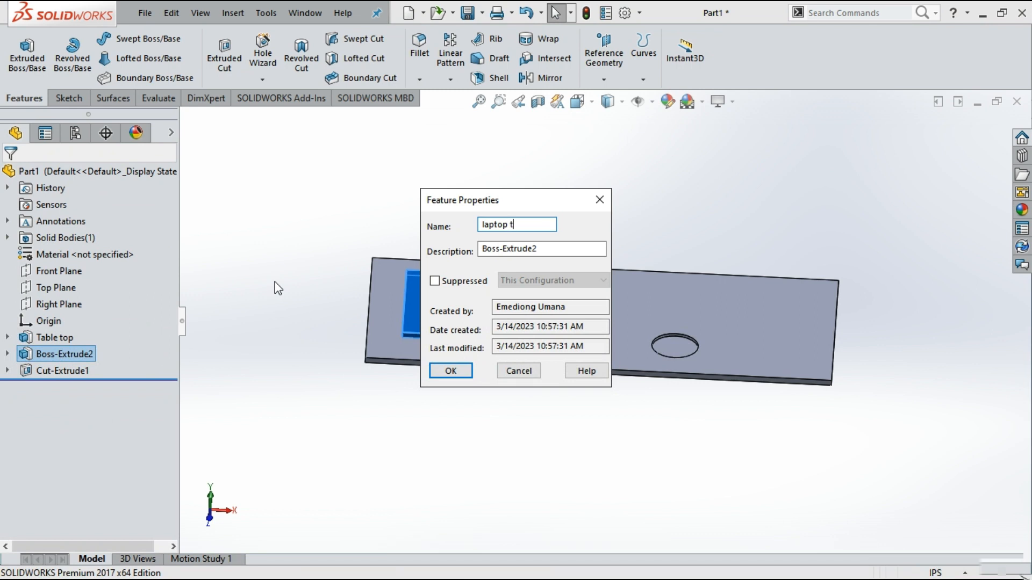
{"action": "type", "text": "op"}
{"action": "key", "text": "Return"}
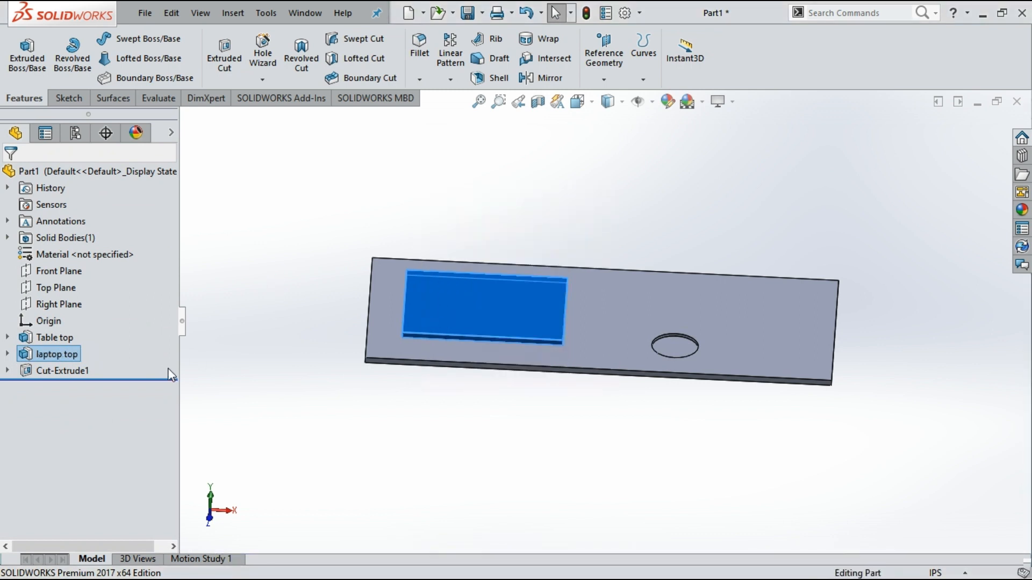
{"action": "left_click", "coordinate": [76, 374]}
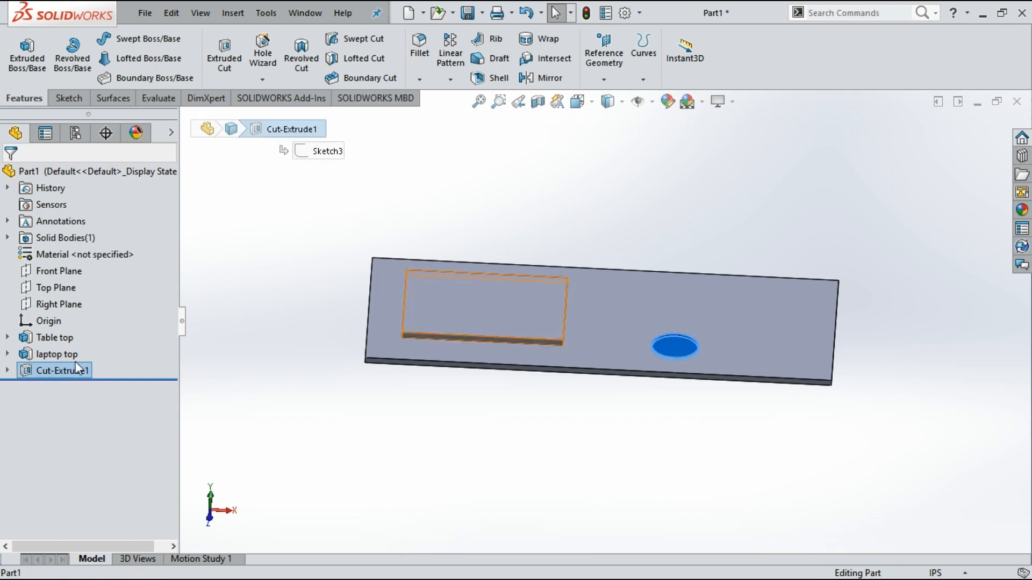
{"action": "left_click", "coordinate": [86, 334]}
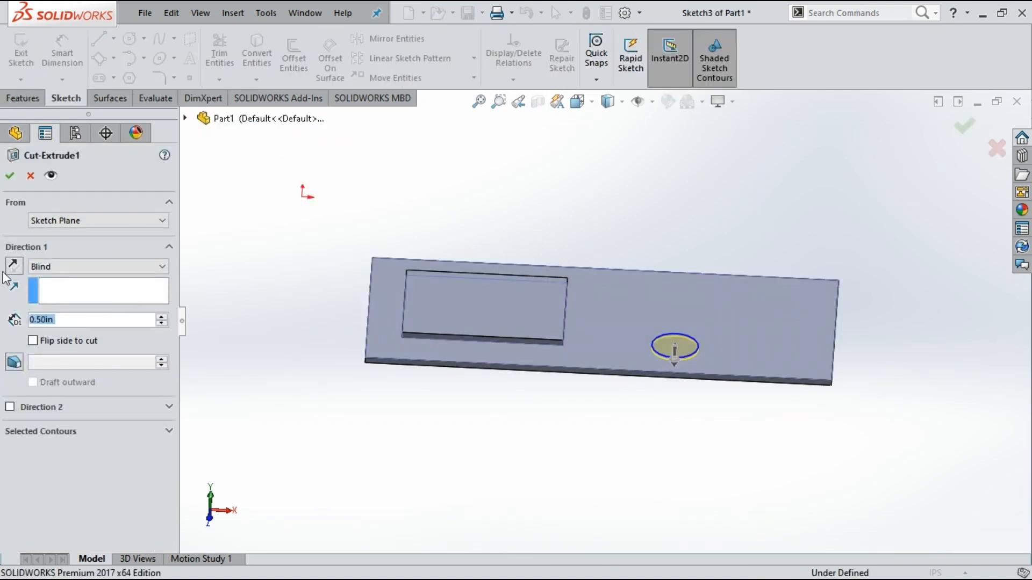
{"action": "left_click", "coordinate": [30, 176]}
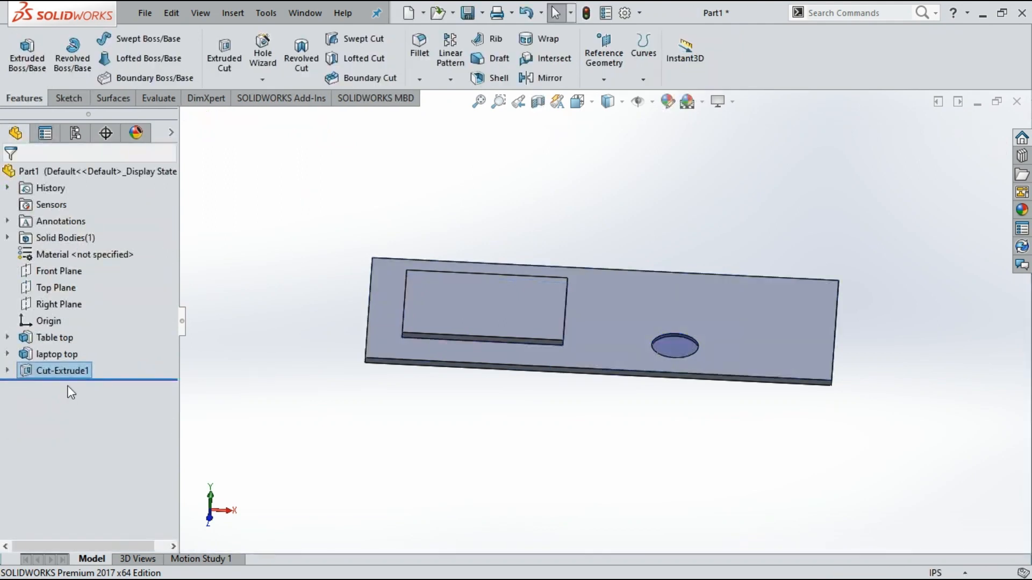
Rename the circular cut feature as "coffee holder" through its feature properties
{"action": "right_click", "coordinate": [69, 369]}
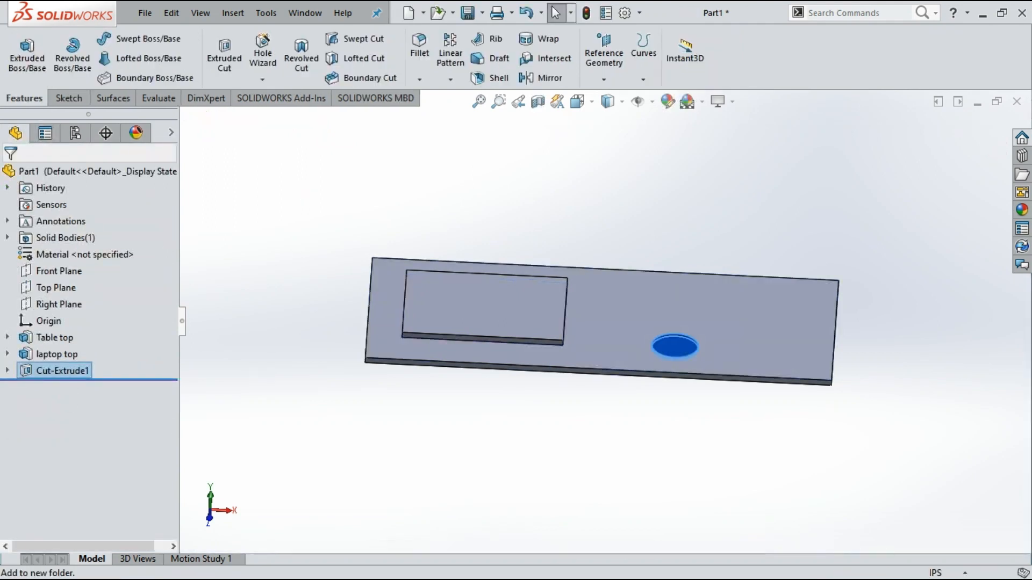
{"action": "type", "text": "coffee"}
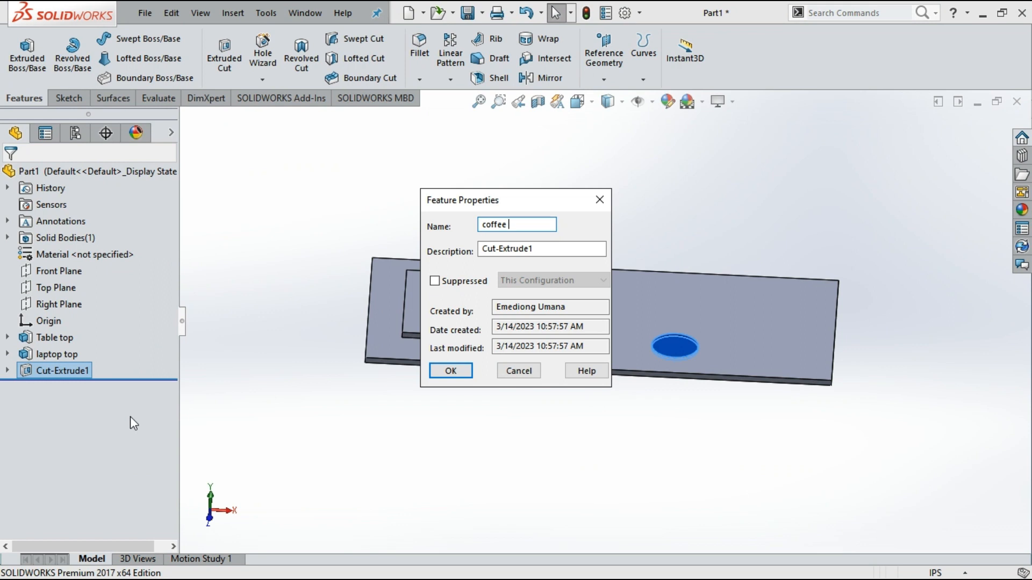
{"action": "type", "text": " holder"}
{"action": "key", "text": "Return"}
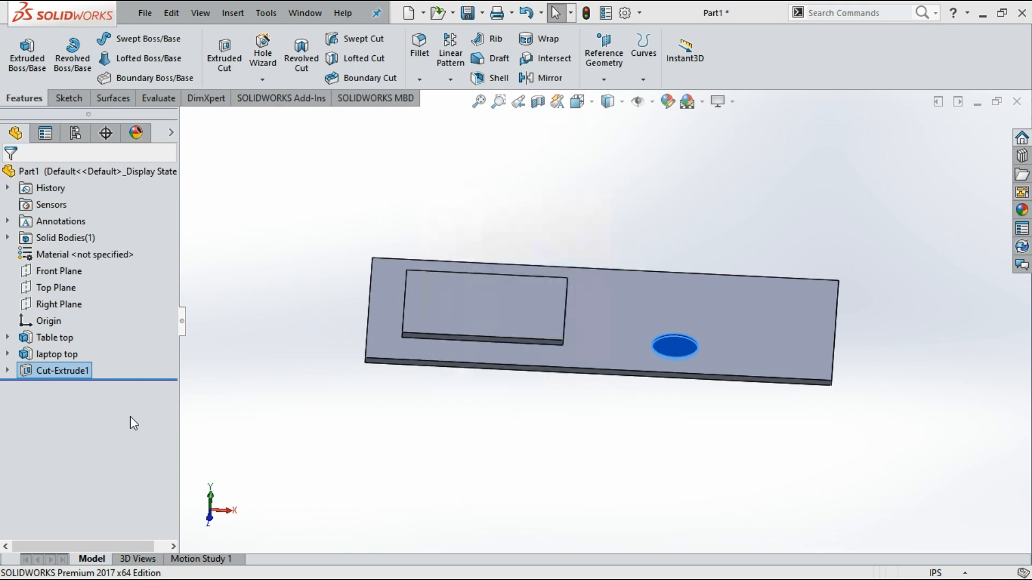